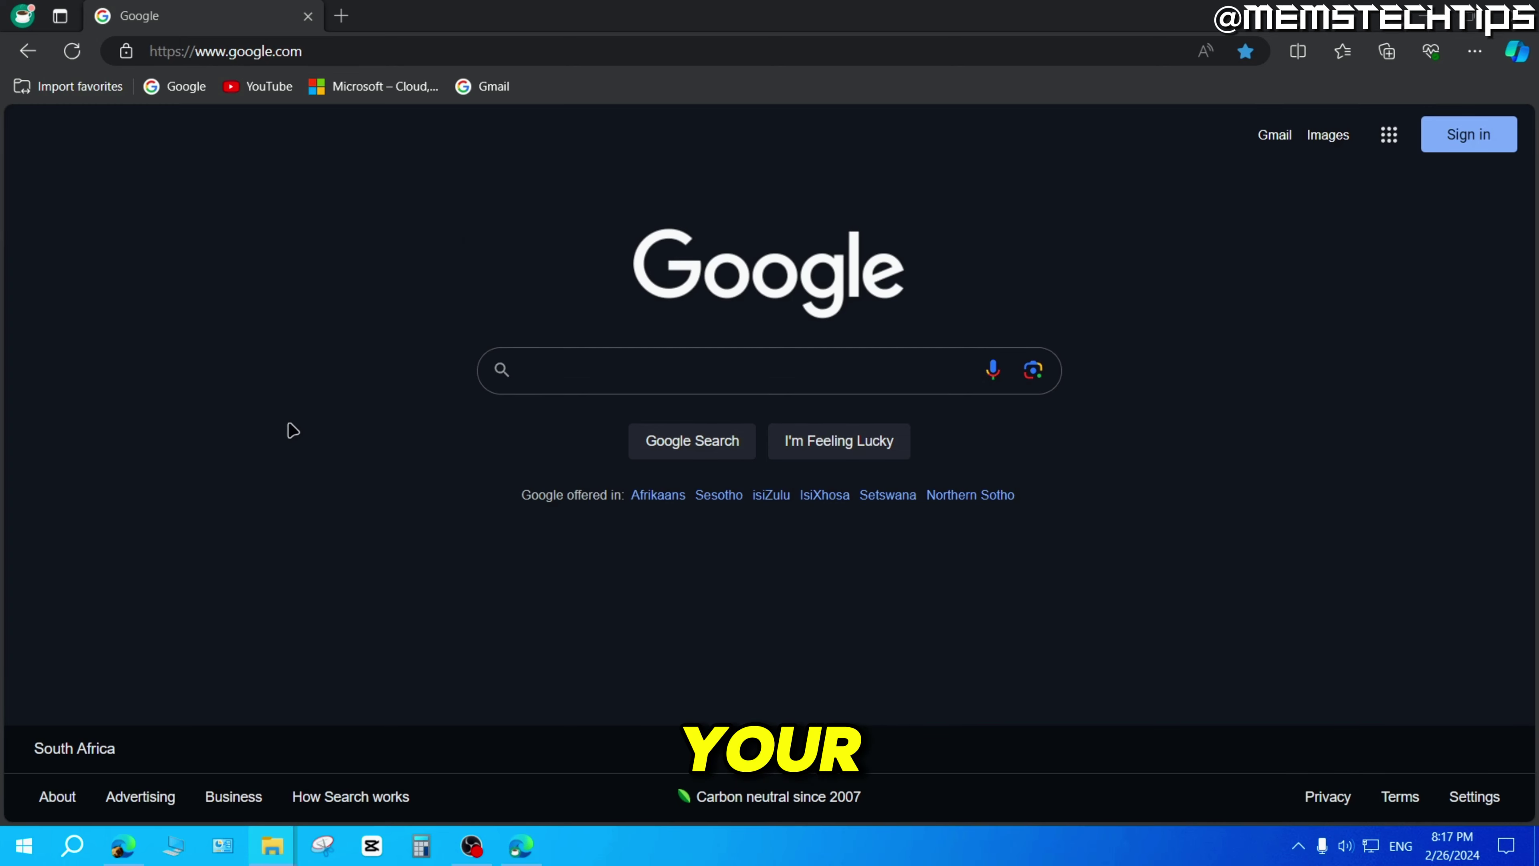
Search Google for 'vpnbook'.
left_click(568, 381)
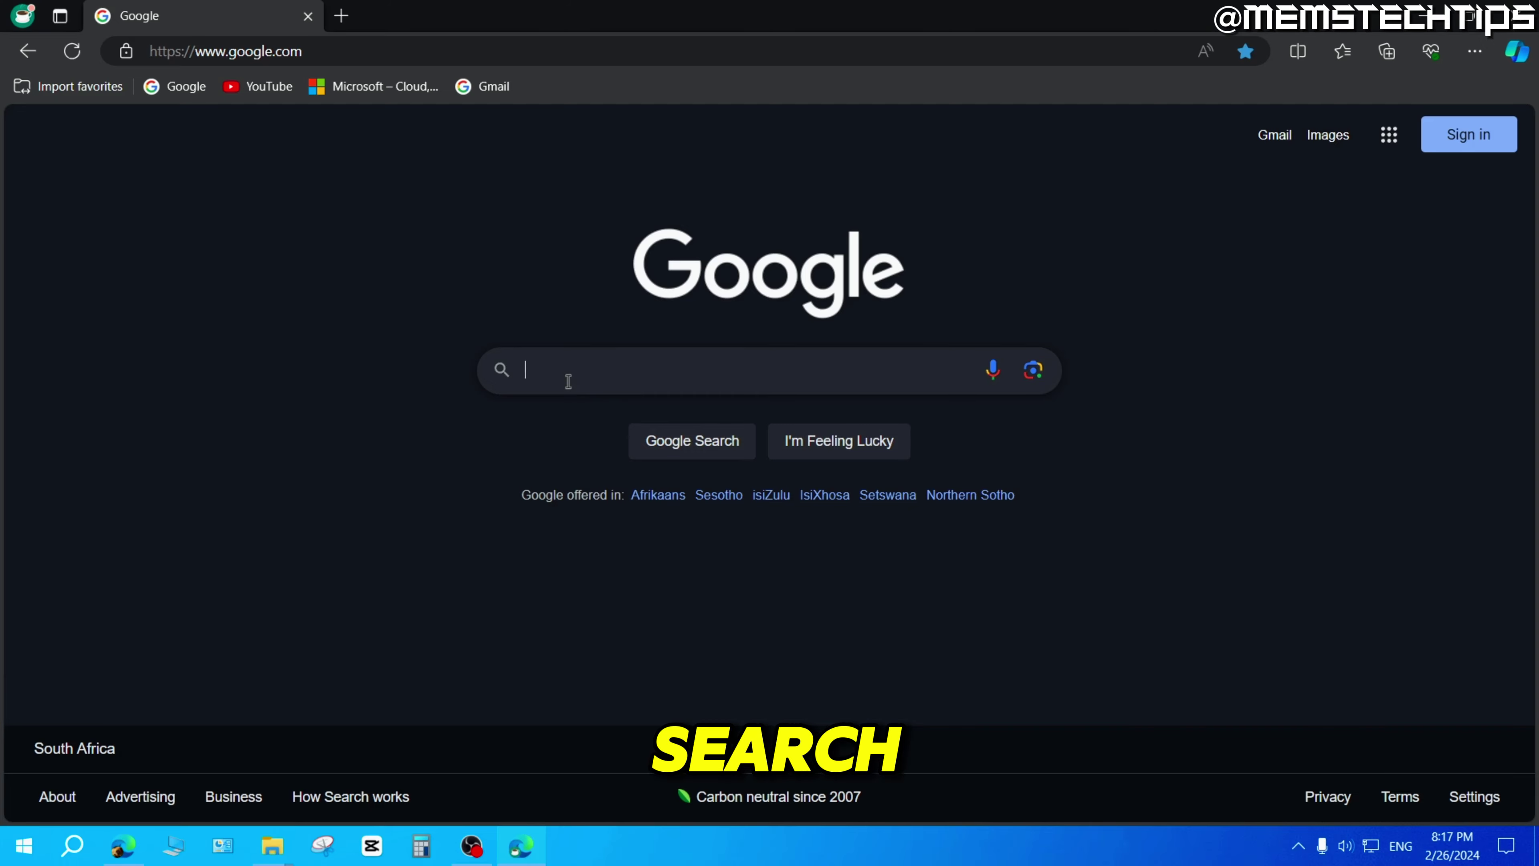
type("vpnbook")
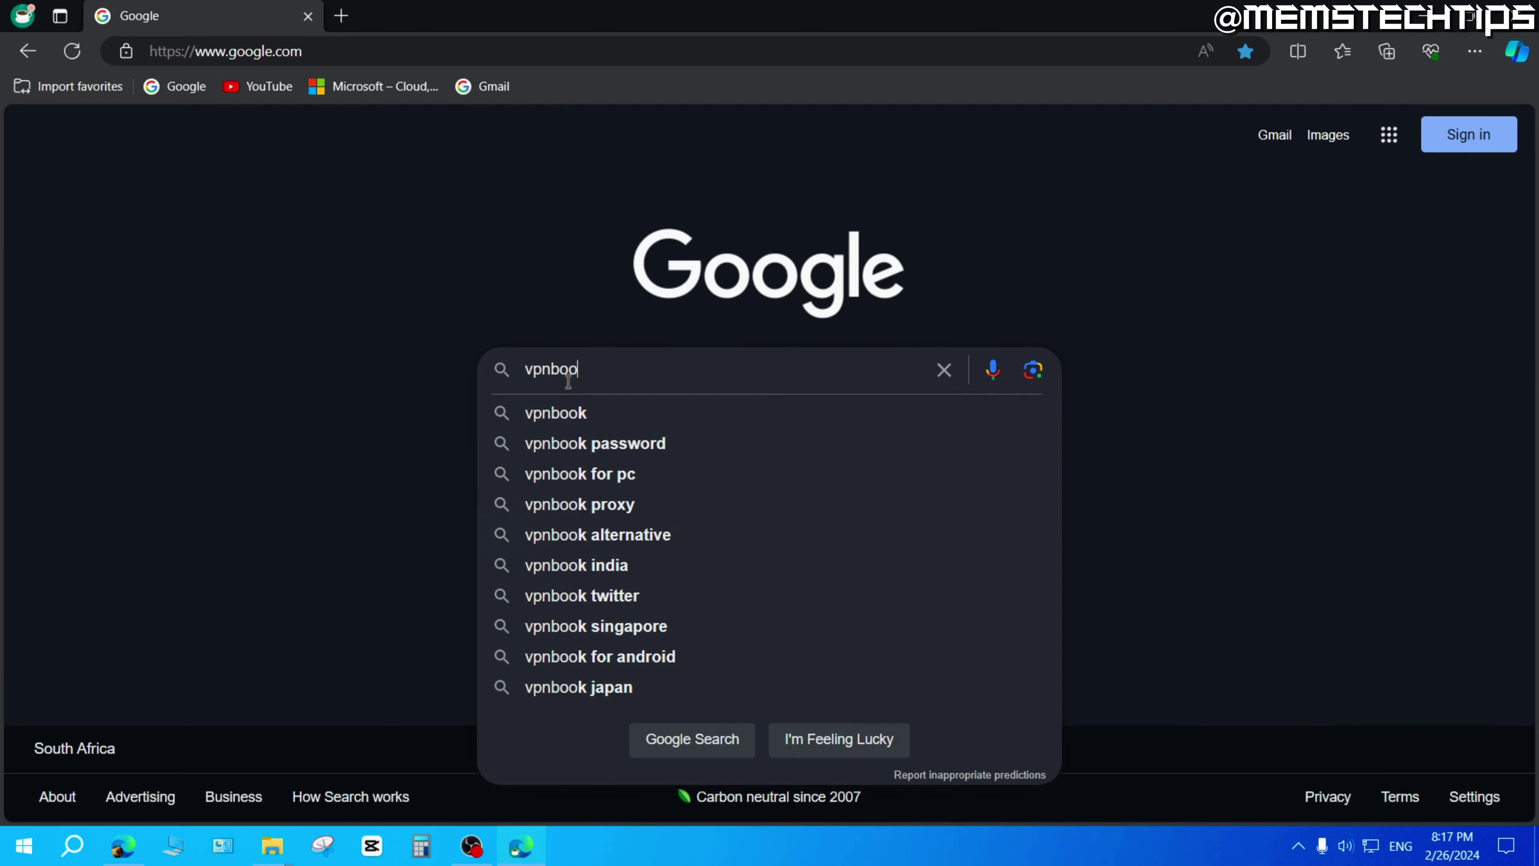
key("Return")
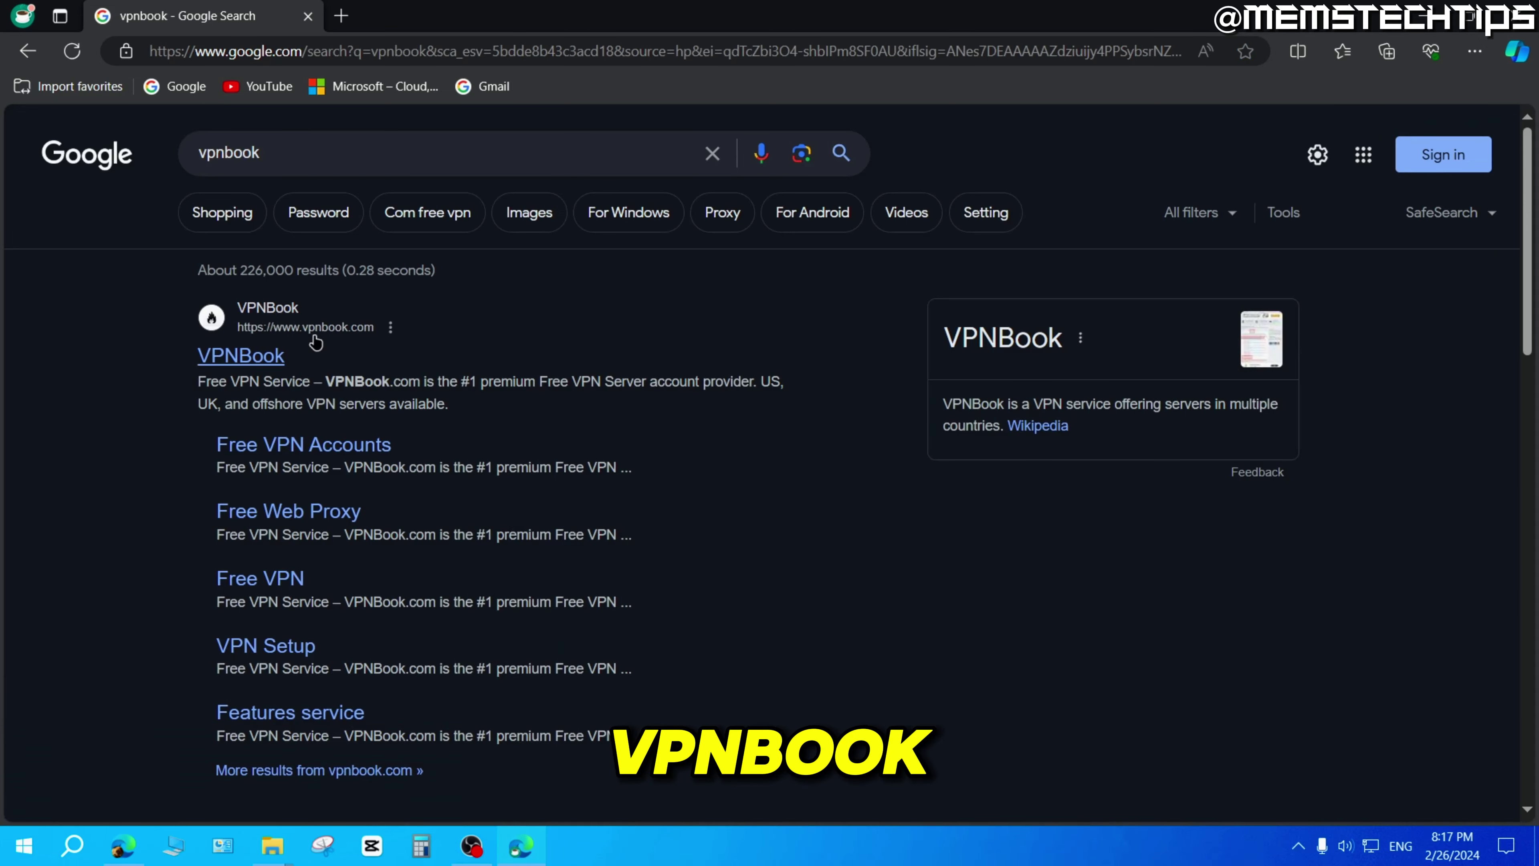
Open the VPNBook homepage from the results and highlight its Free VPN heading.
left_click(262, 361)
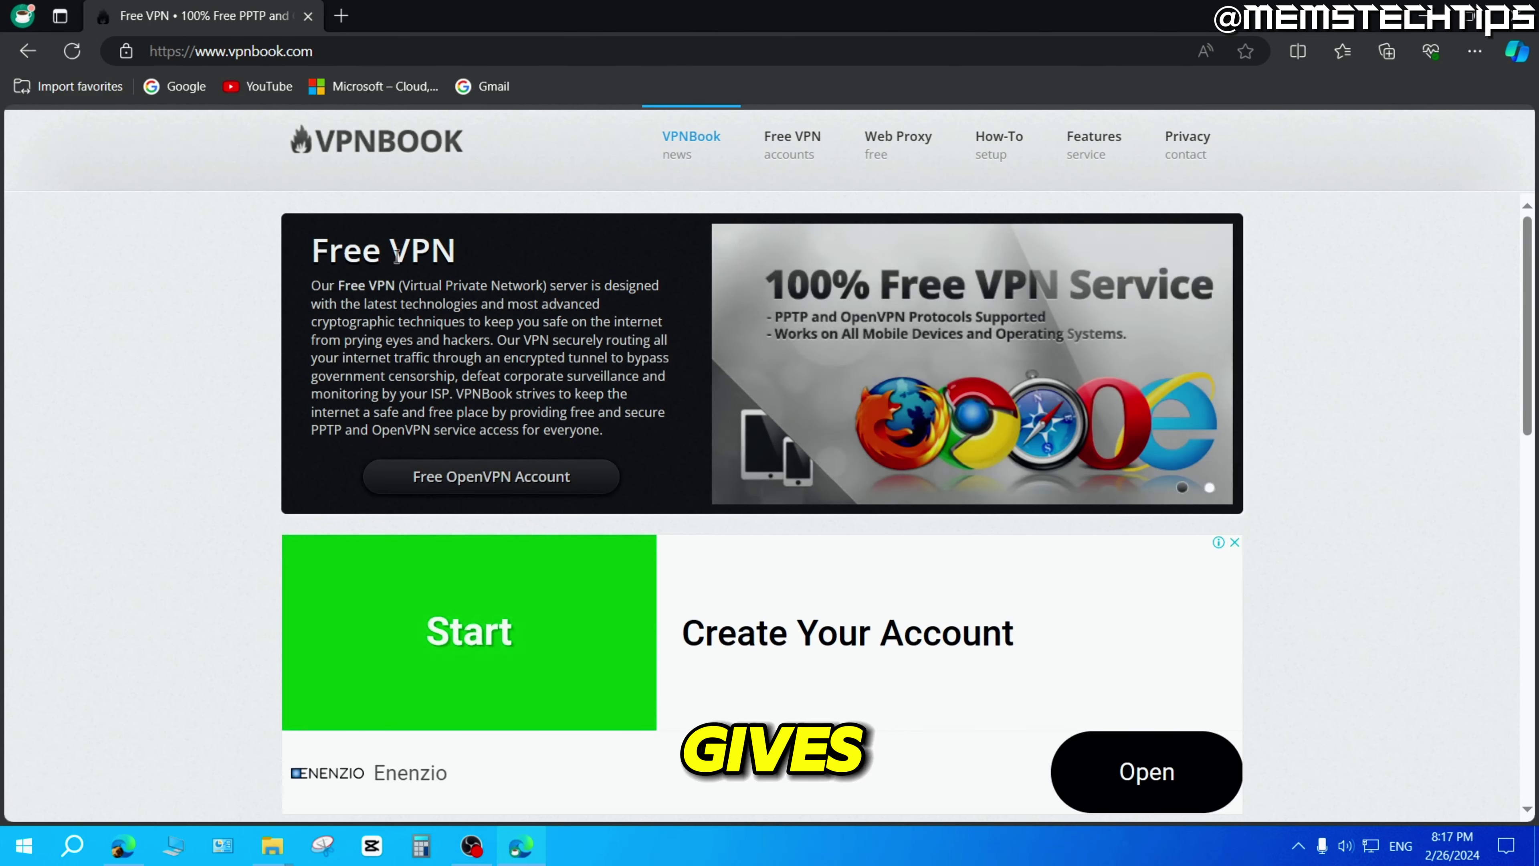
left_click_drag(313, 251, 479, 250)
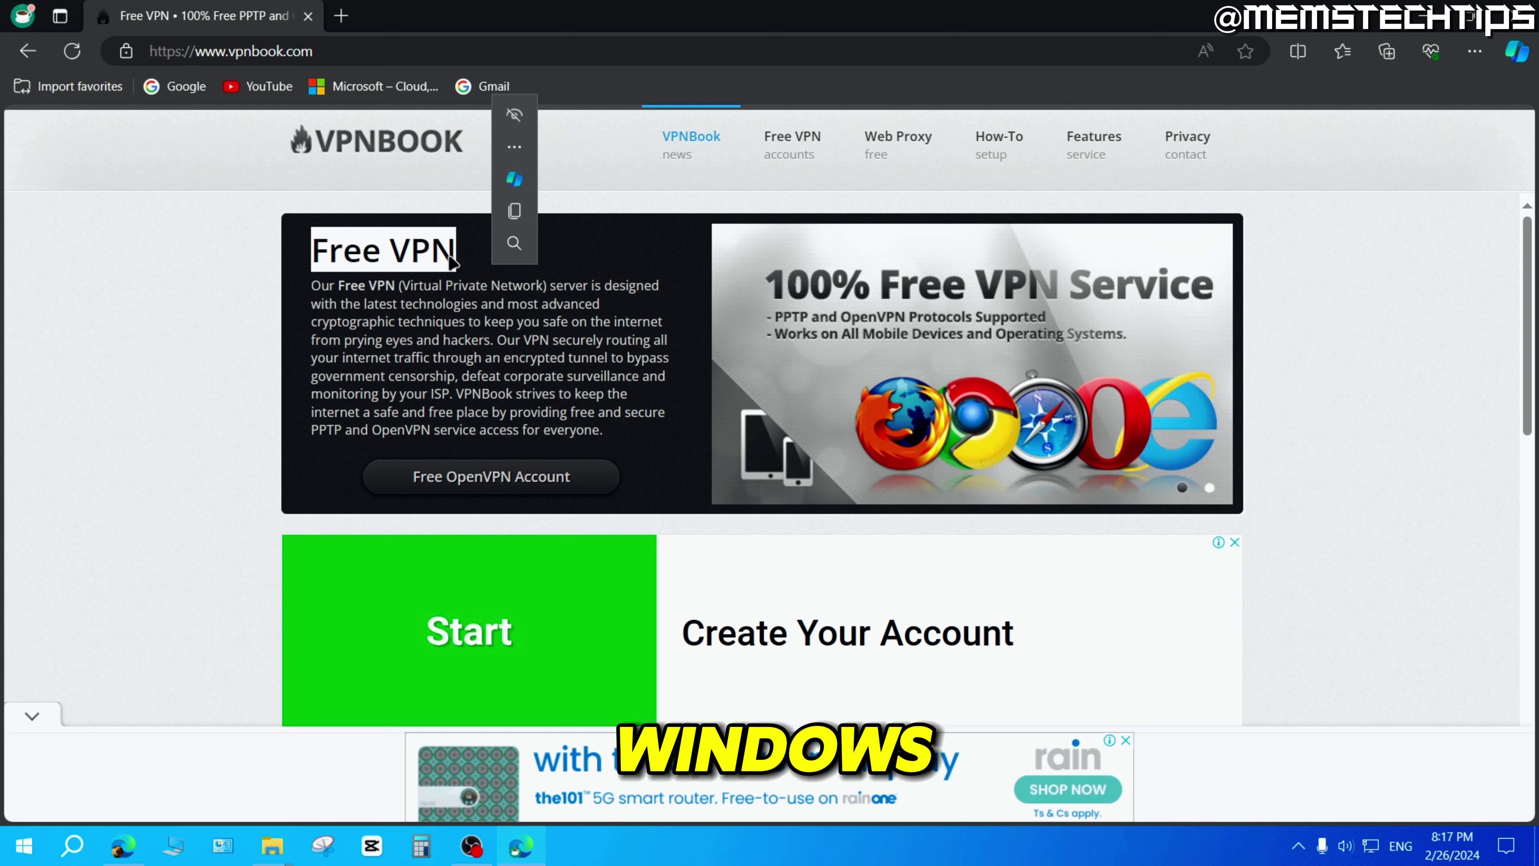
left_click(489, 253)
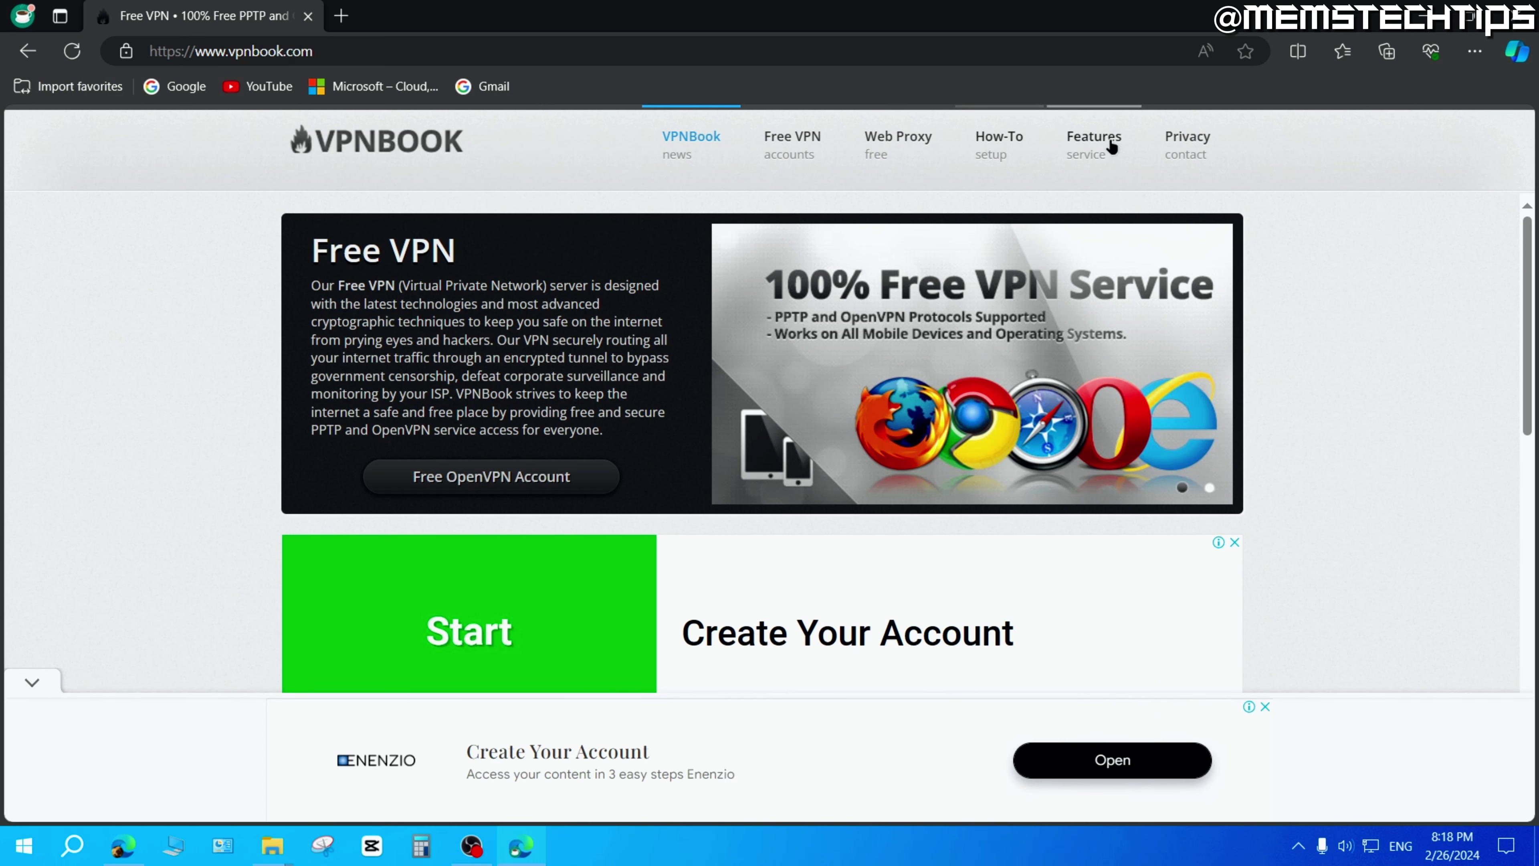
Browse the Features page, then highlight the Privacy Policy heading and paragraphs.
left_click(1091, 141)
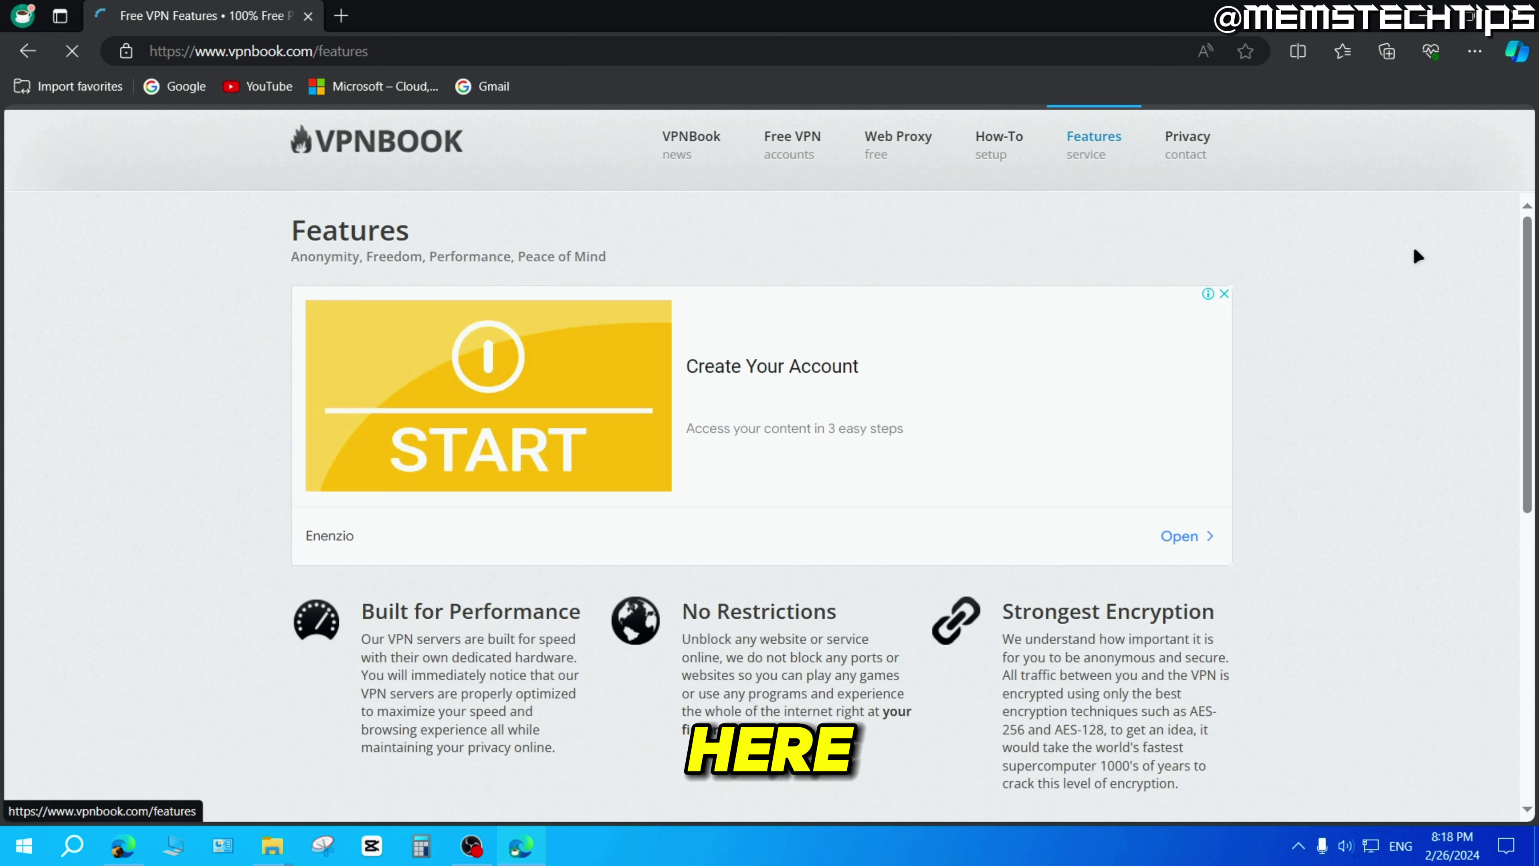
left_click_drag(1530, 239, 1524, 414)
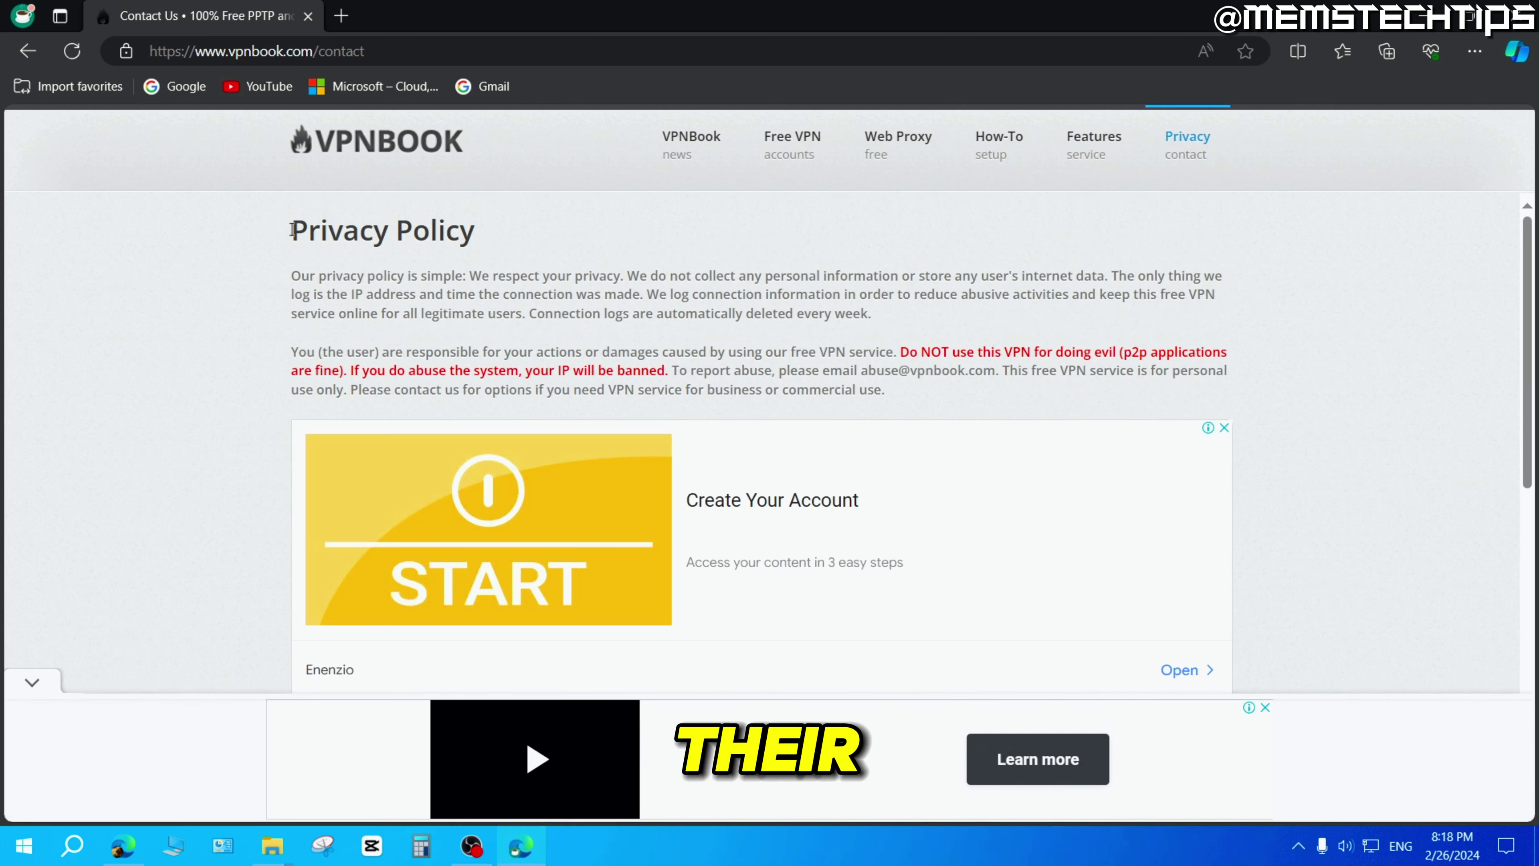
left_click_drag(287, 226, 932, 397)
left_click(917, 394)
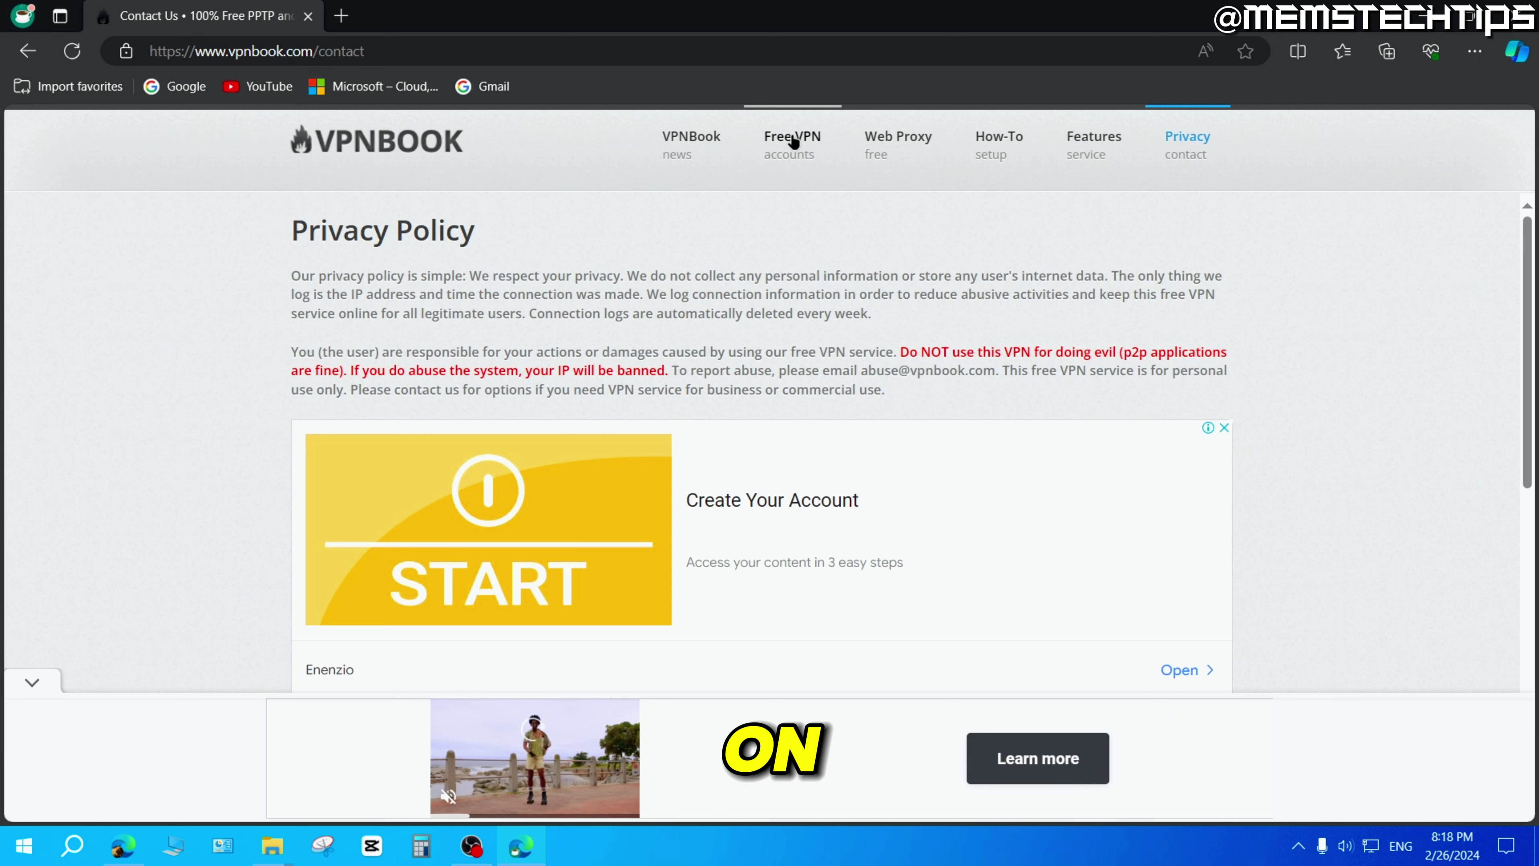
Go to the Free VPN accounts page and scroll down to the Free PPTP VPN section.
left_click(792, 141)
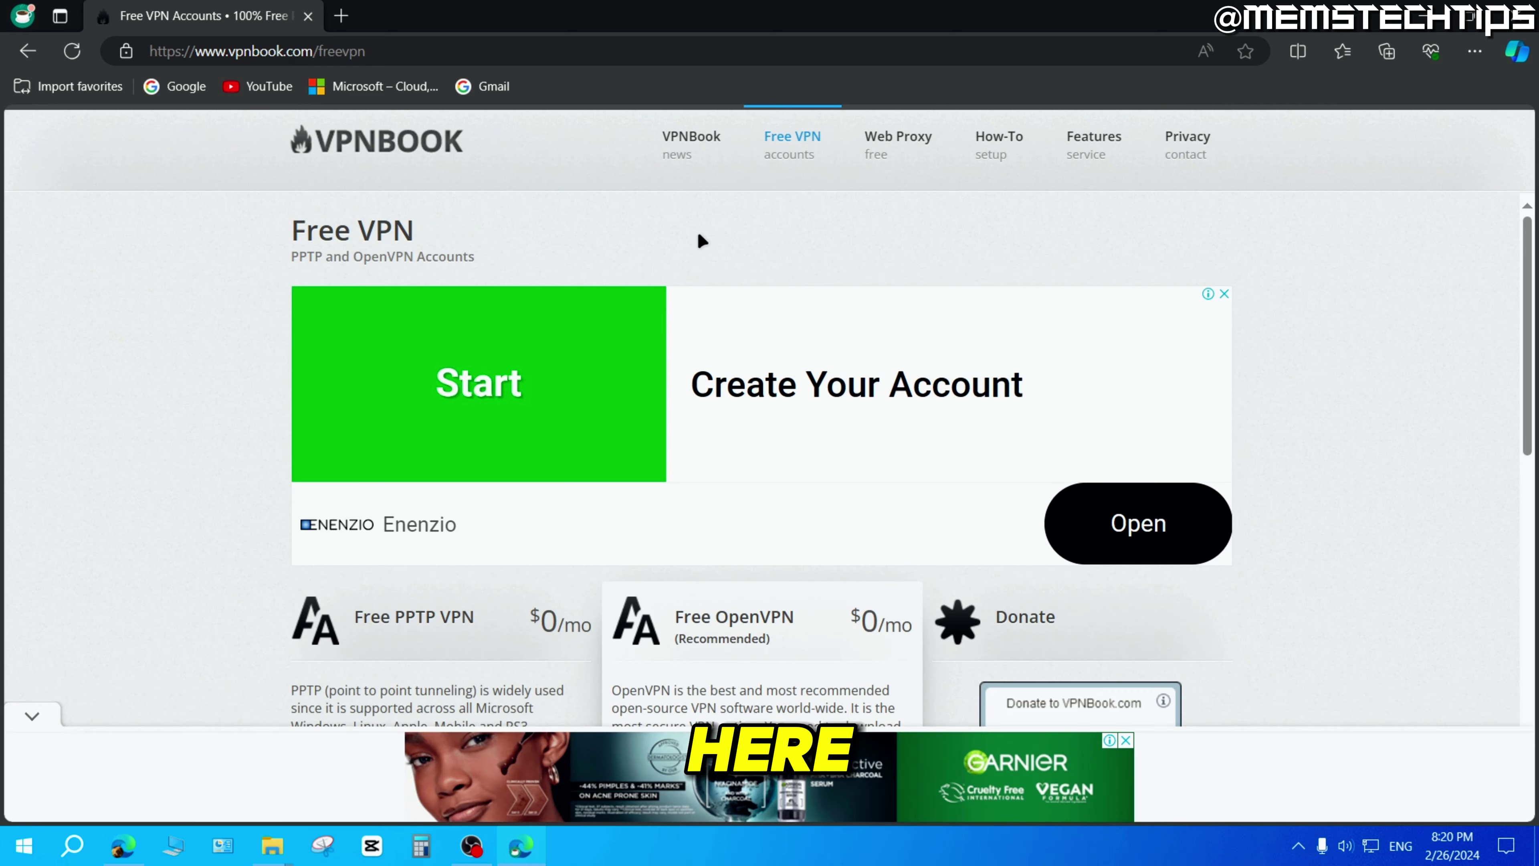
left_click_drag(1527, 252, 1536, 402)
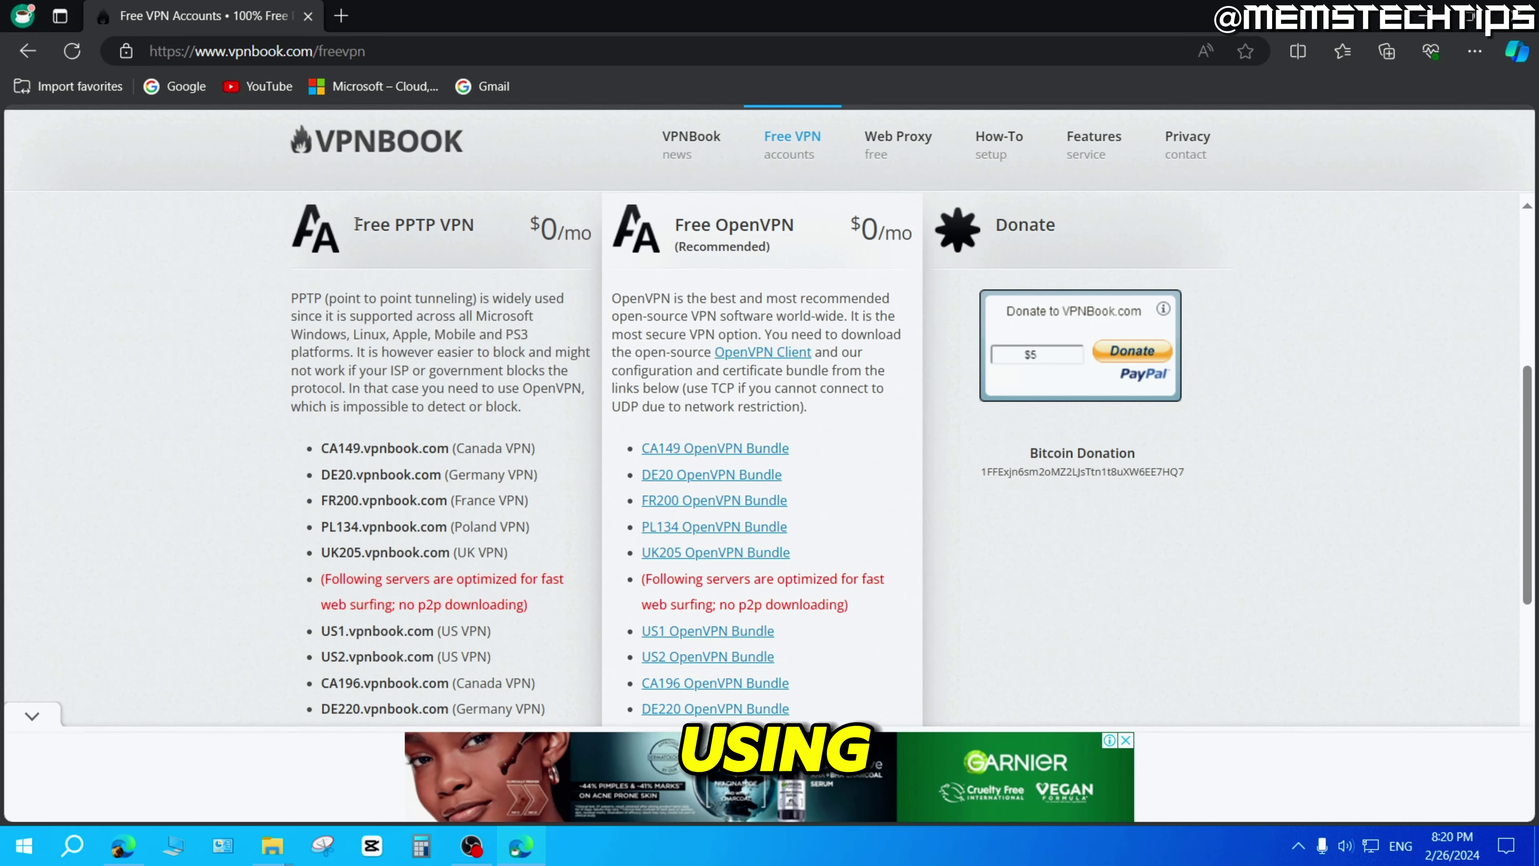
left_click(380, 295)
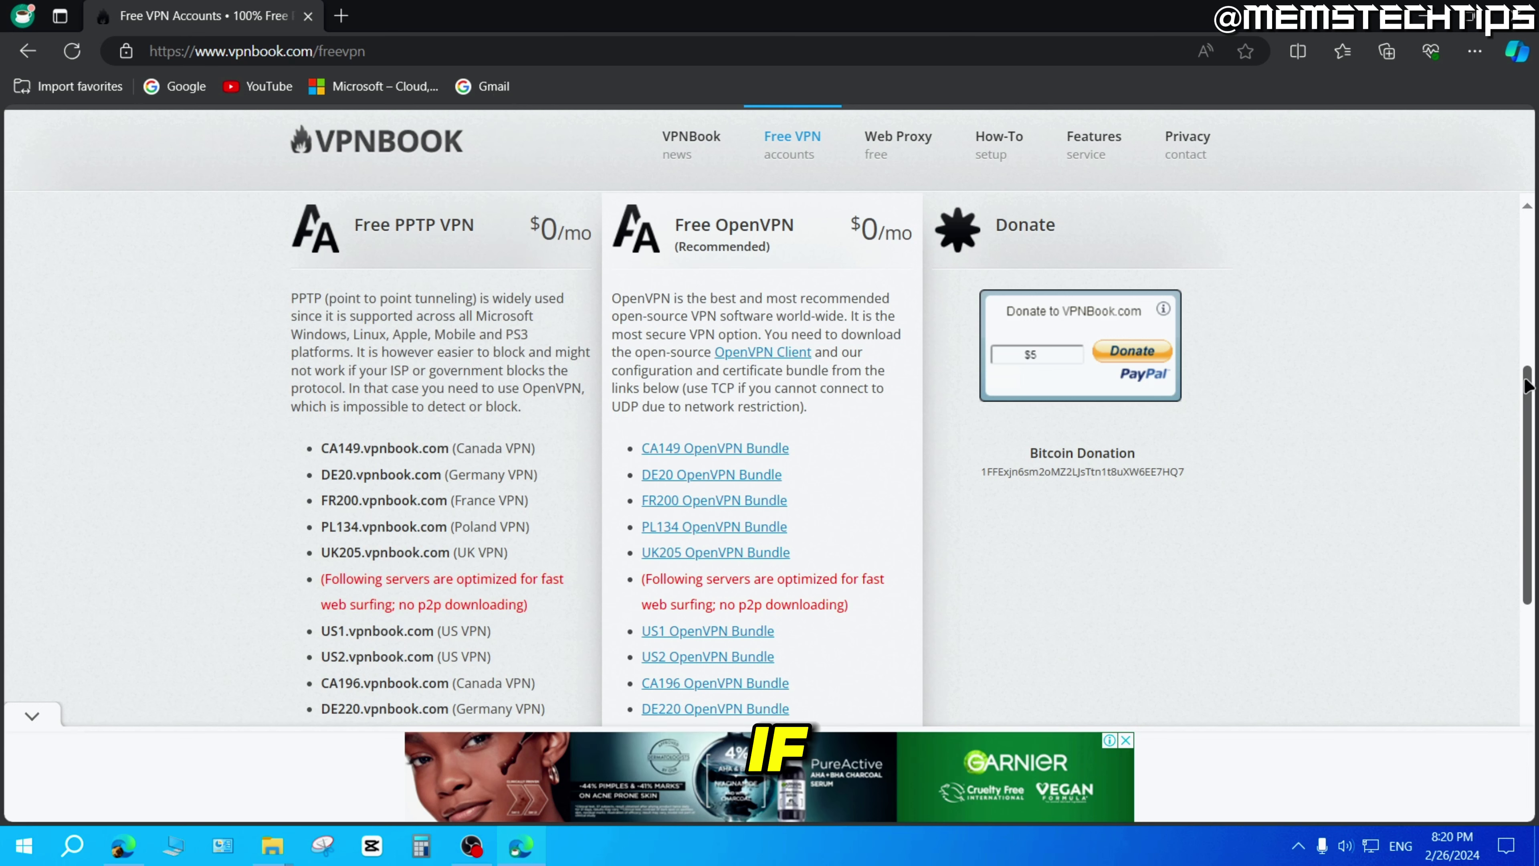
left_click_drag(1528, 386, 1536, 468)
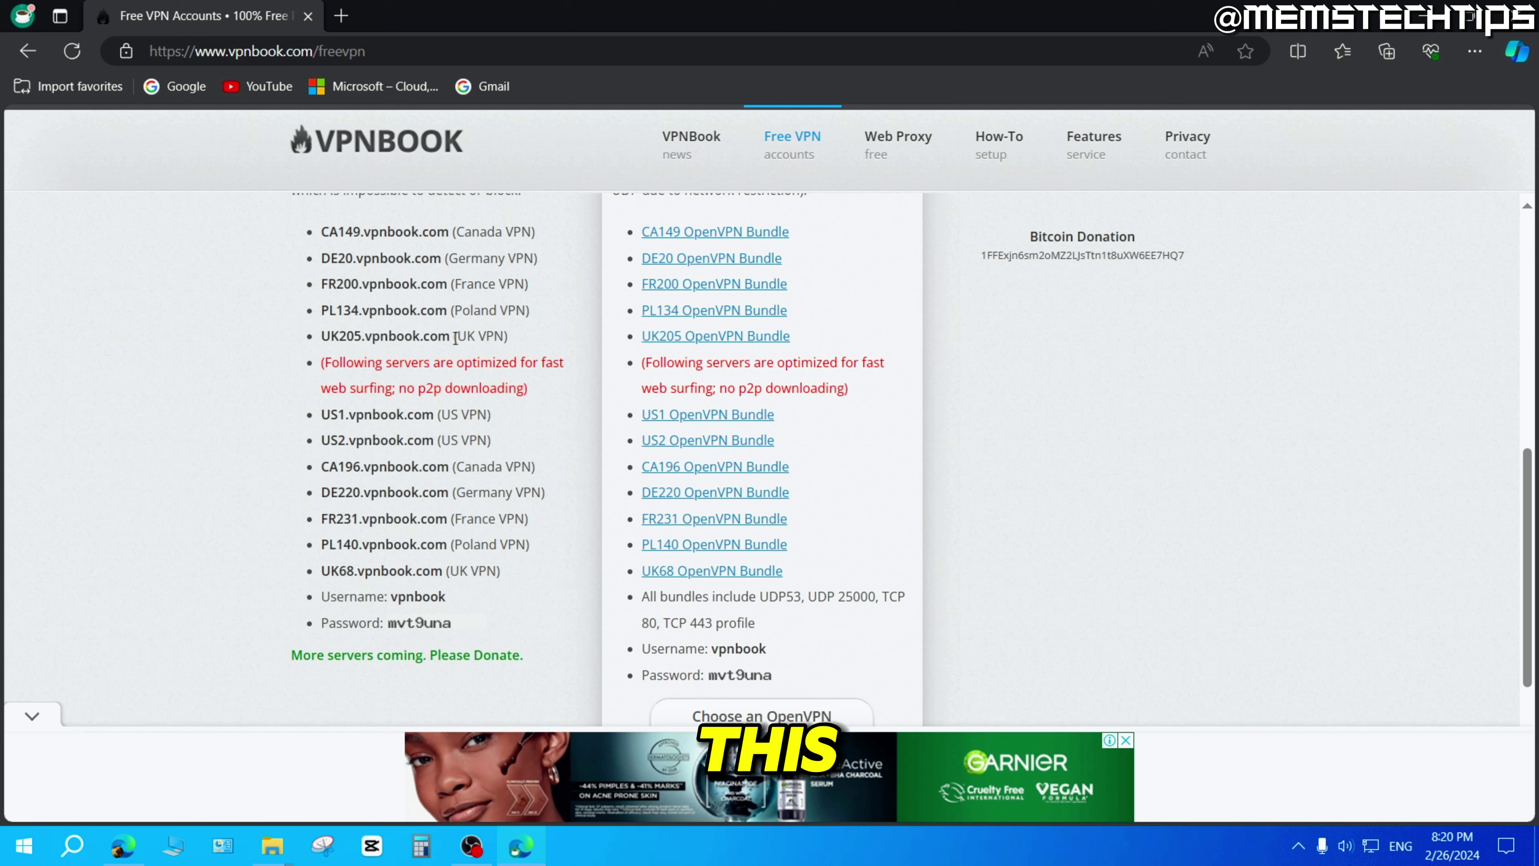
Highlight the UK205.vpnbook.com server address and the shared username and password lines.
left_click_drag(447, 336, 321, 336)
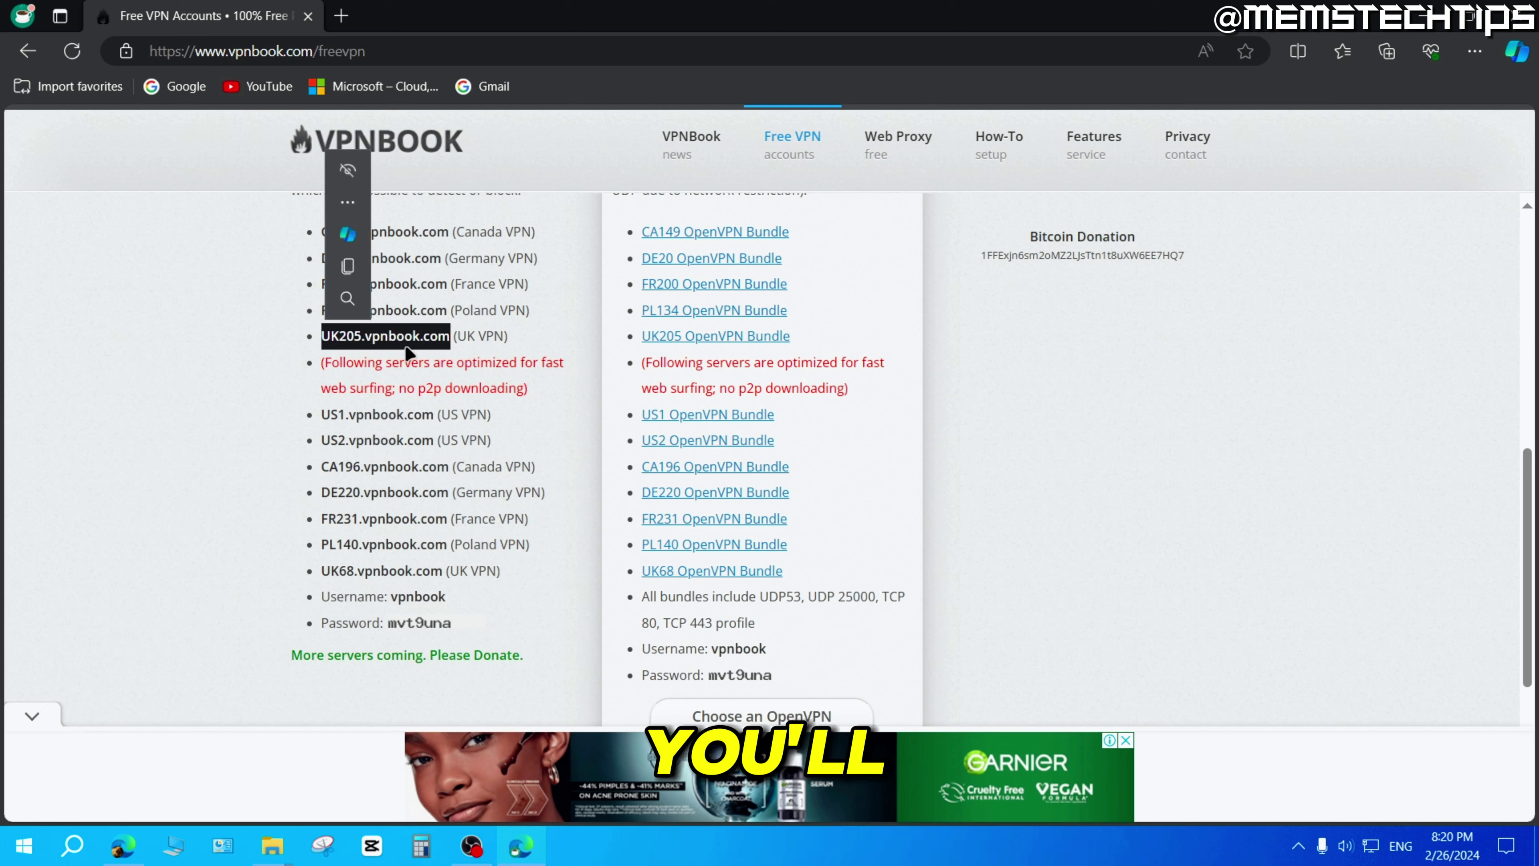
left_click_drag(319, 594, 472, 592)
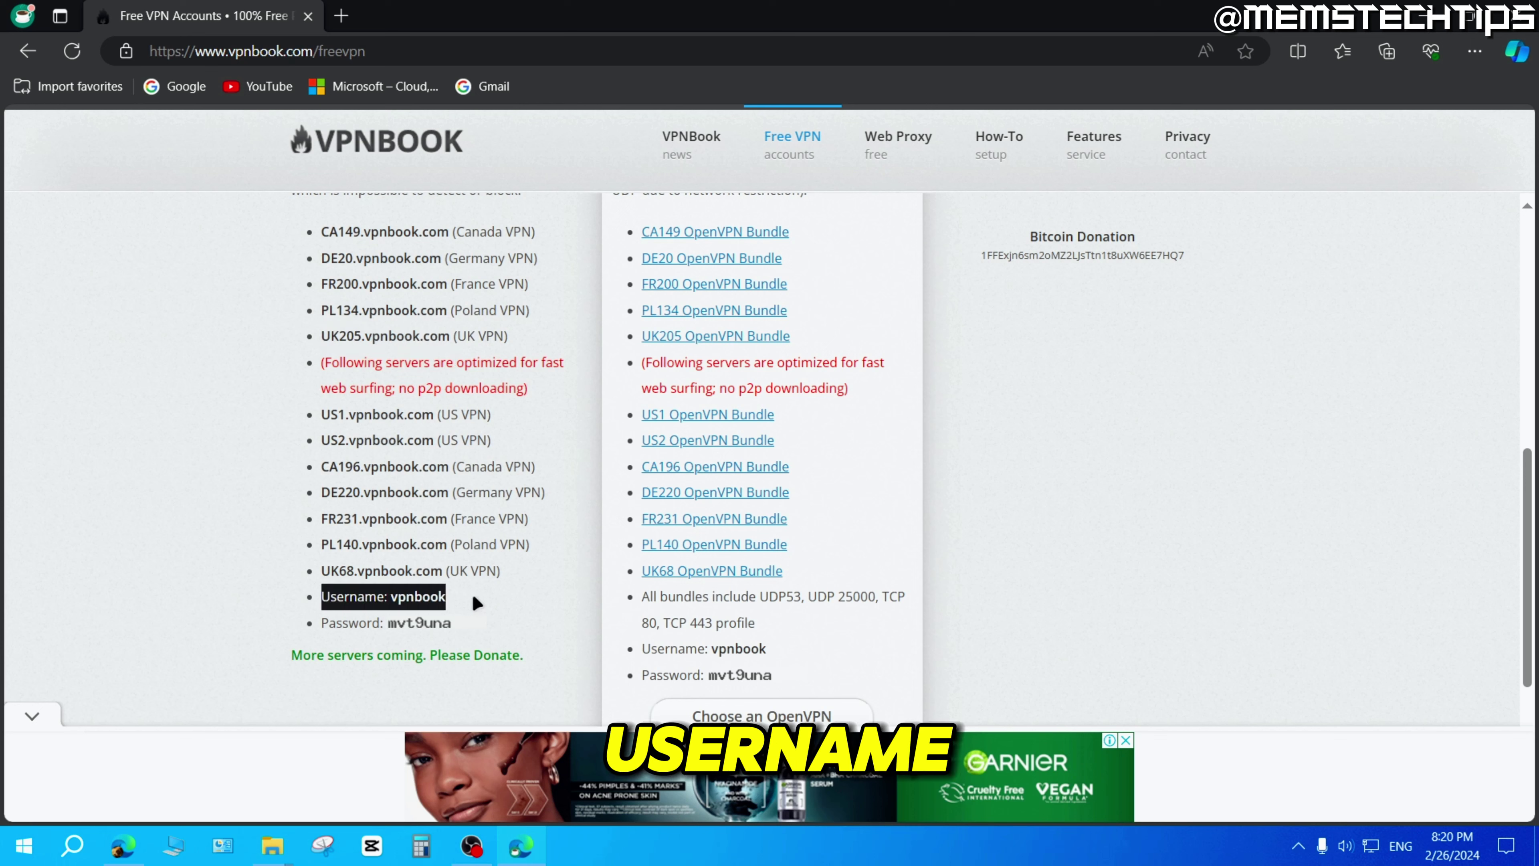
left_click_drag(321, 625, 475, 637)
left_click(483, 640)
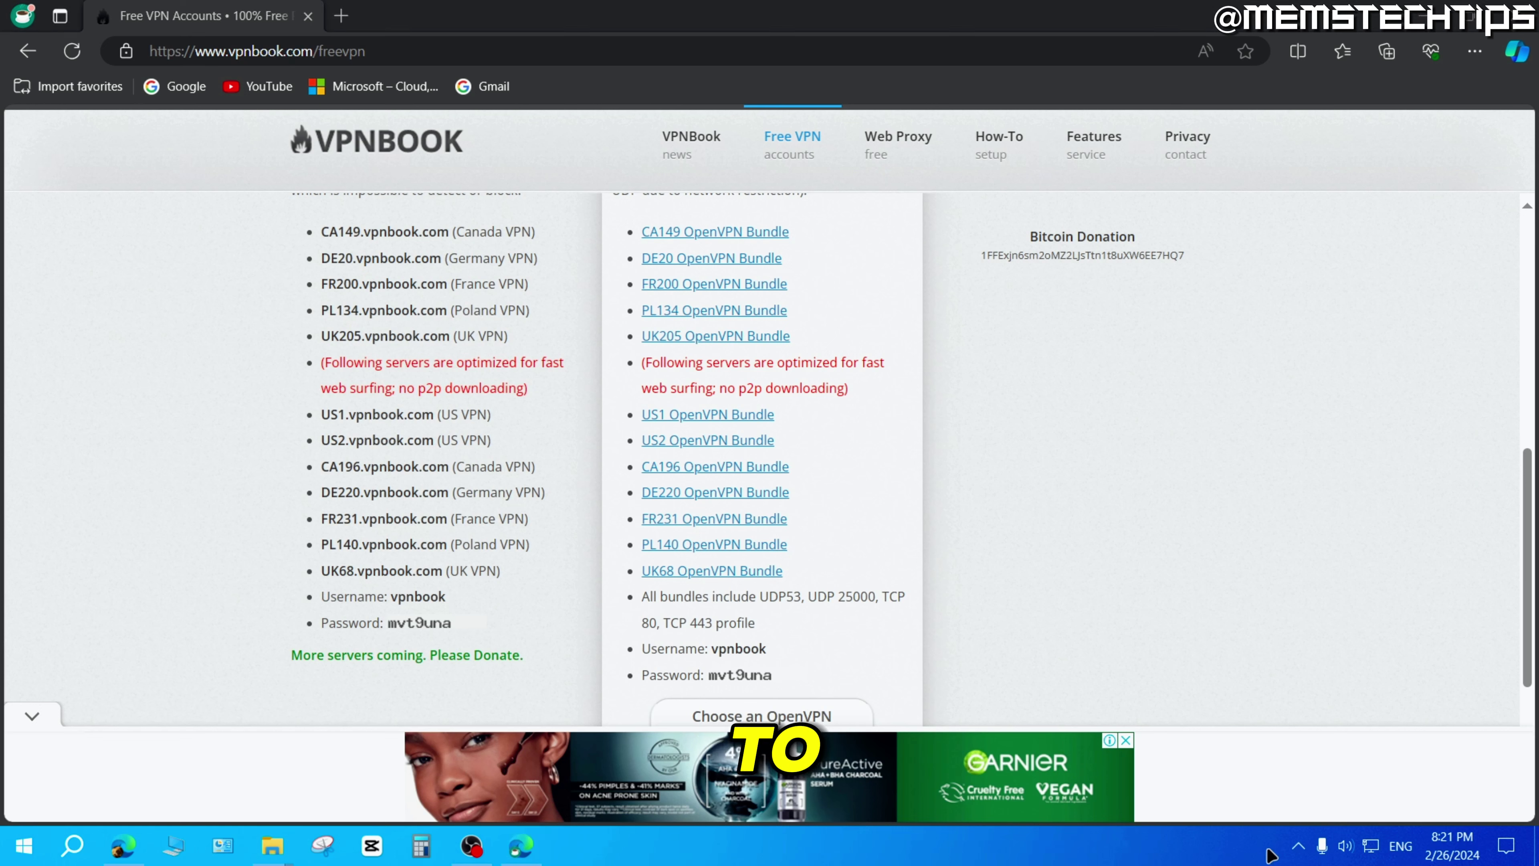
Open Network & Internet settings, go to VPN, and start adding a VPN connection.
right_click(1373, 843)
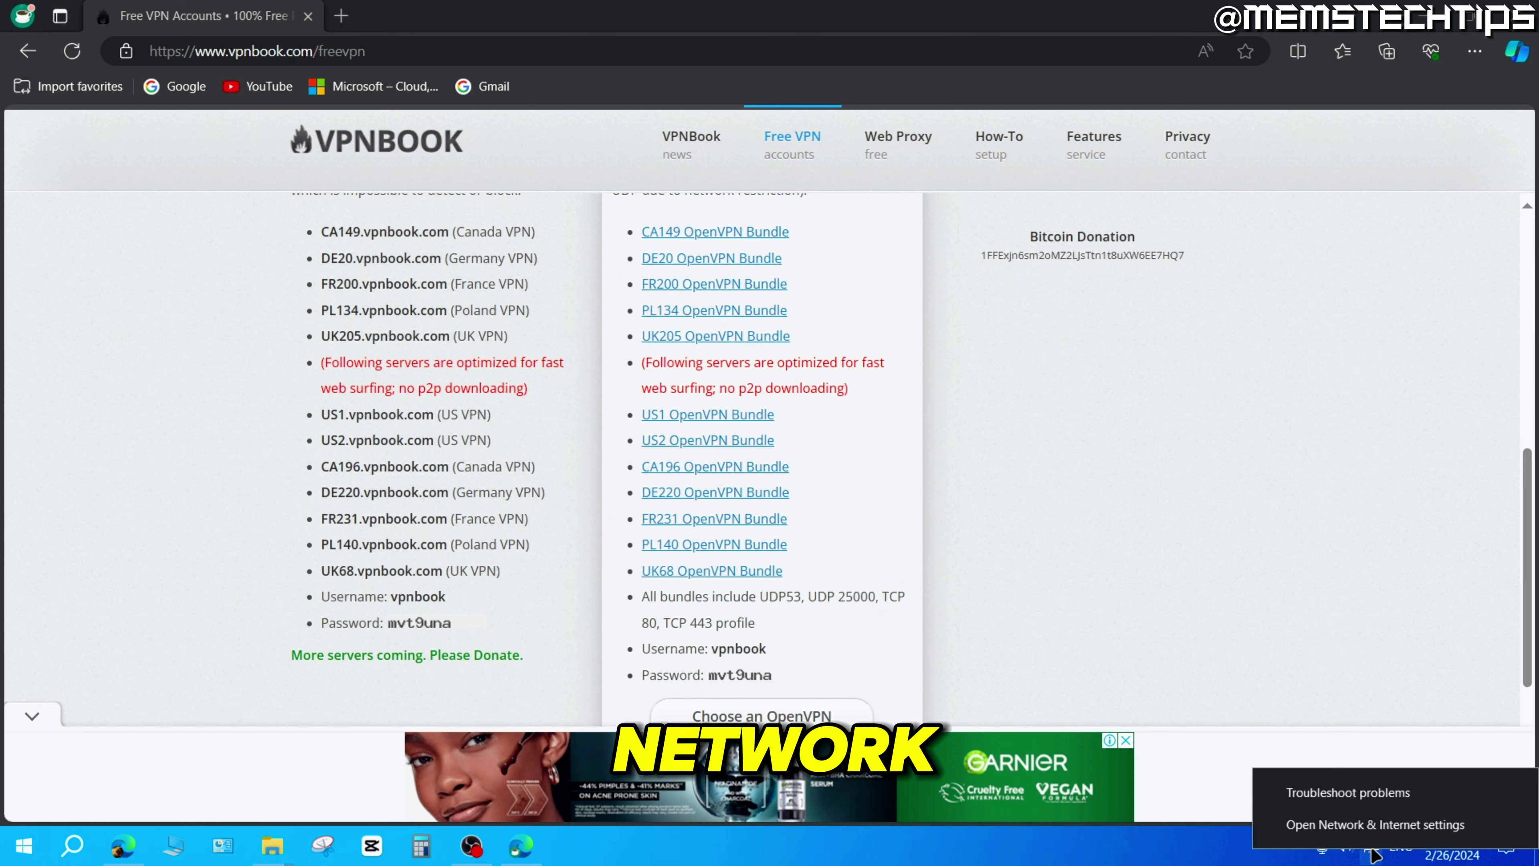
left_click(1398, 833)
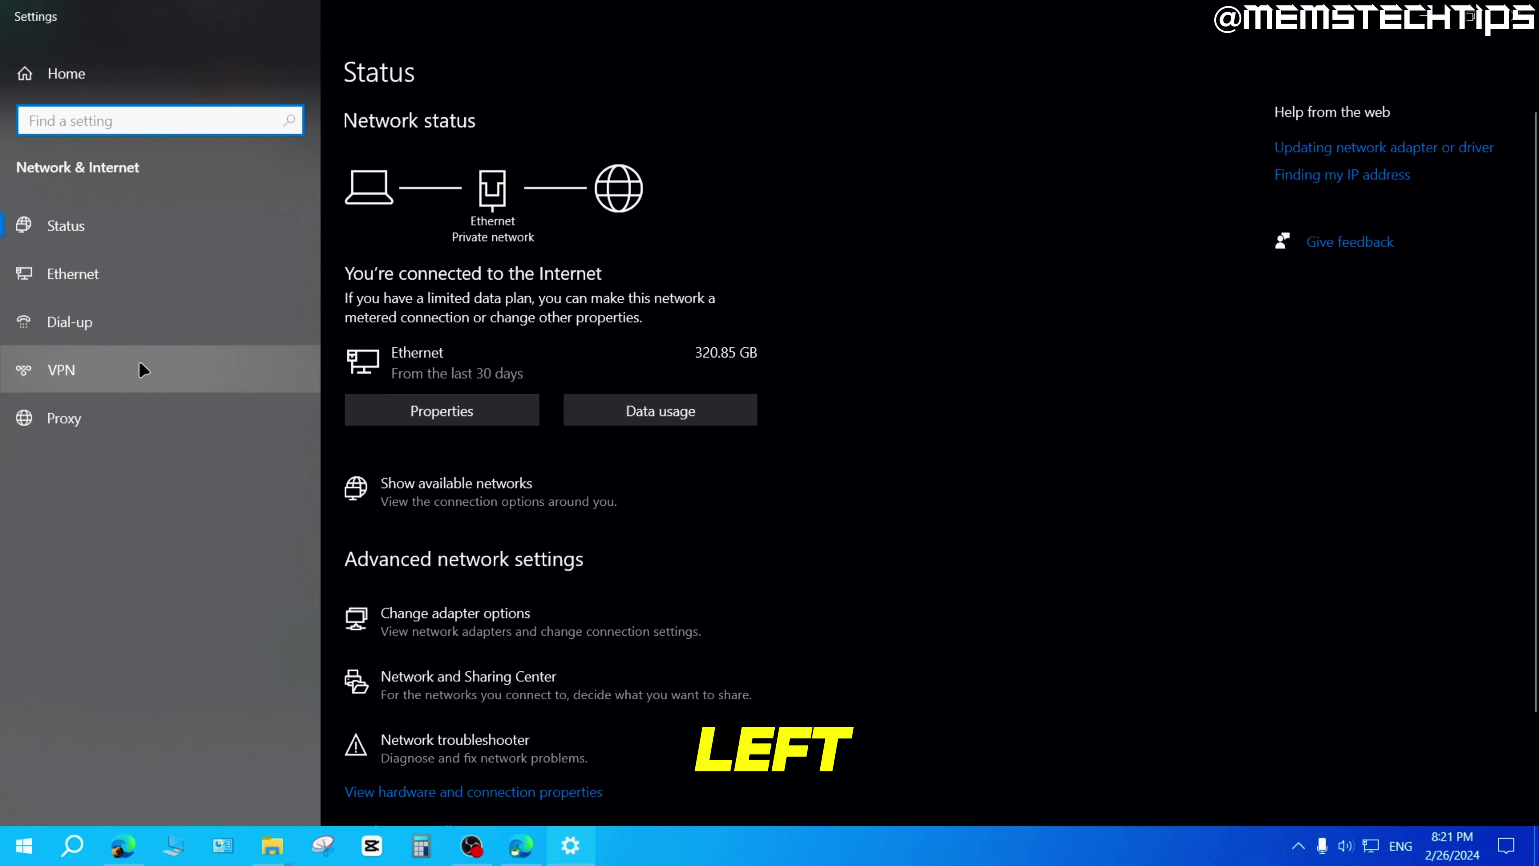
left_click(110, 370)
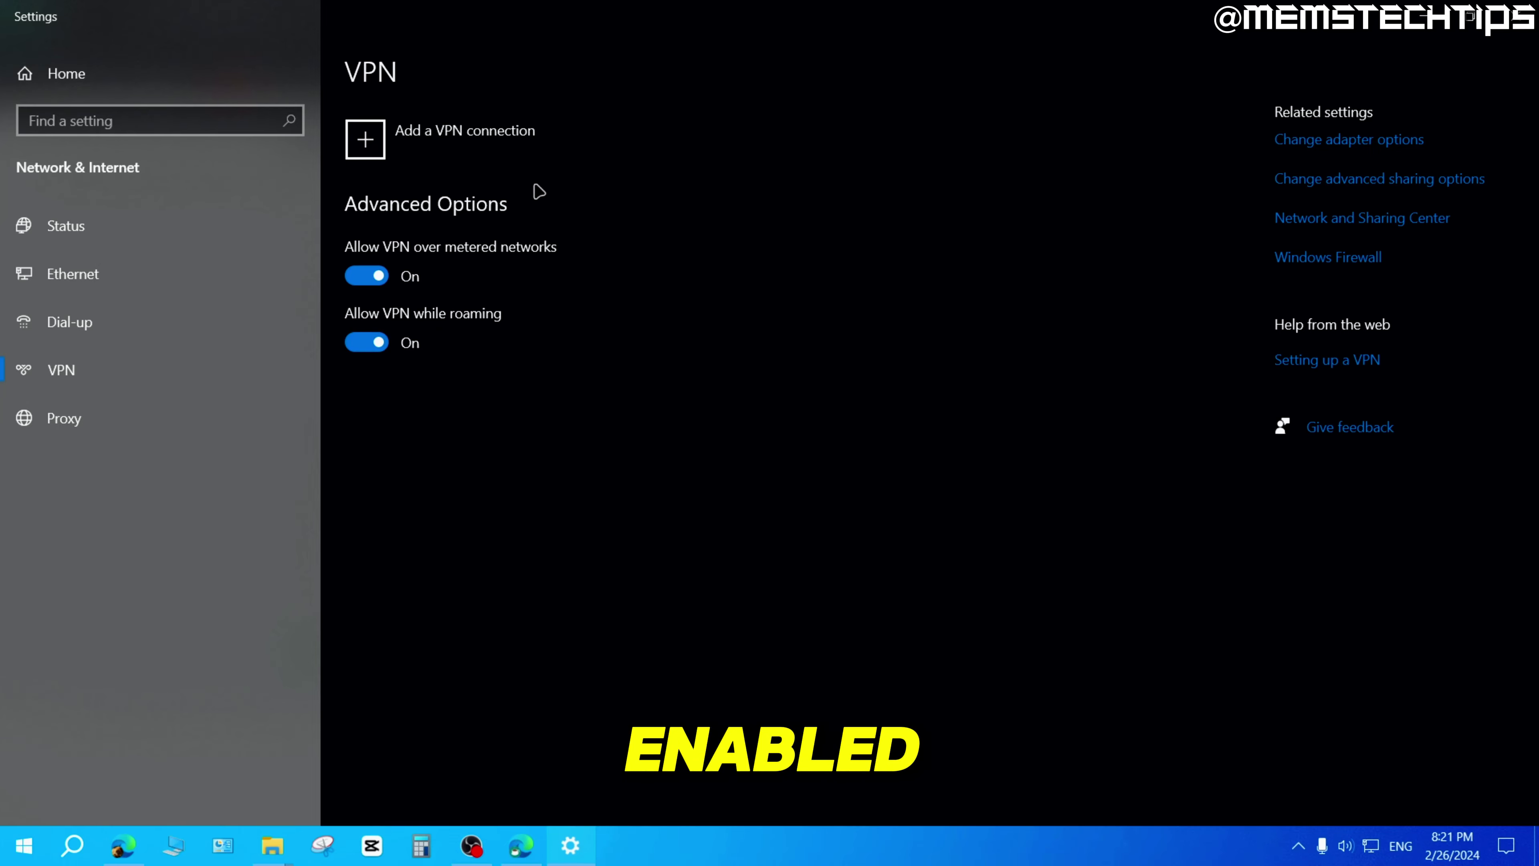
left_click(447, 152)
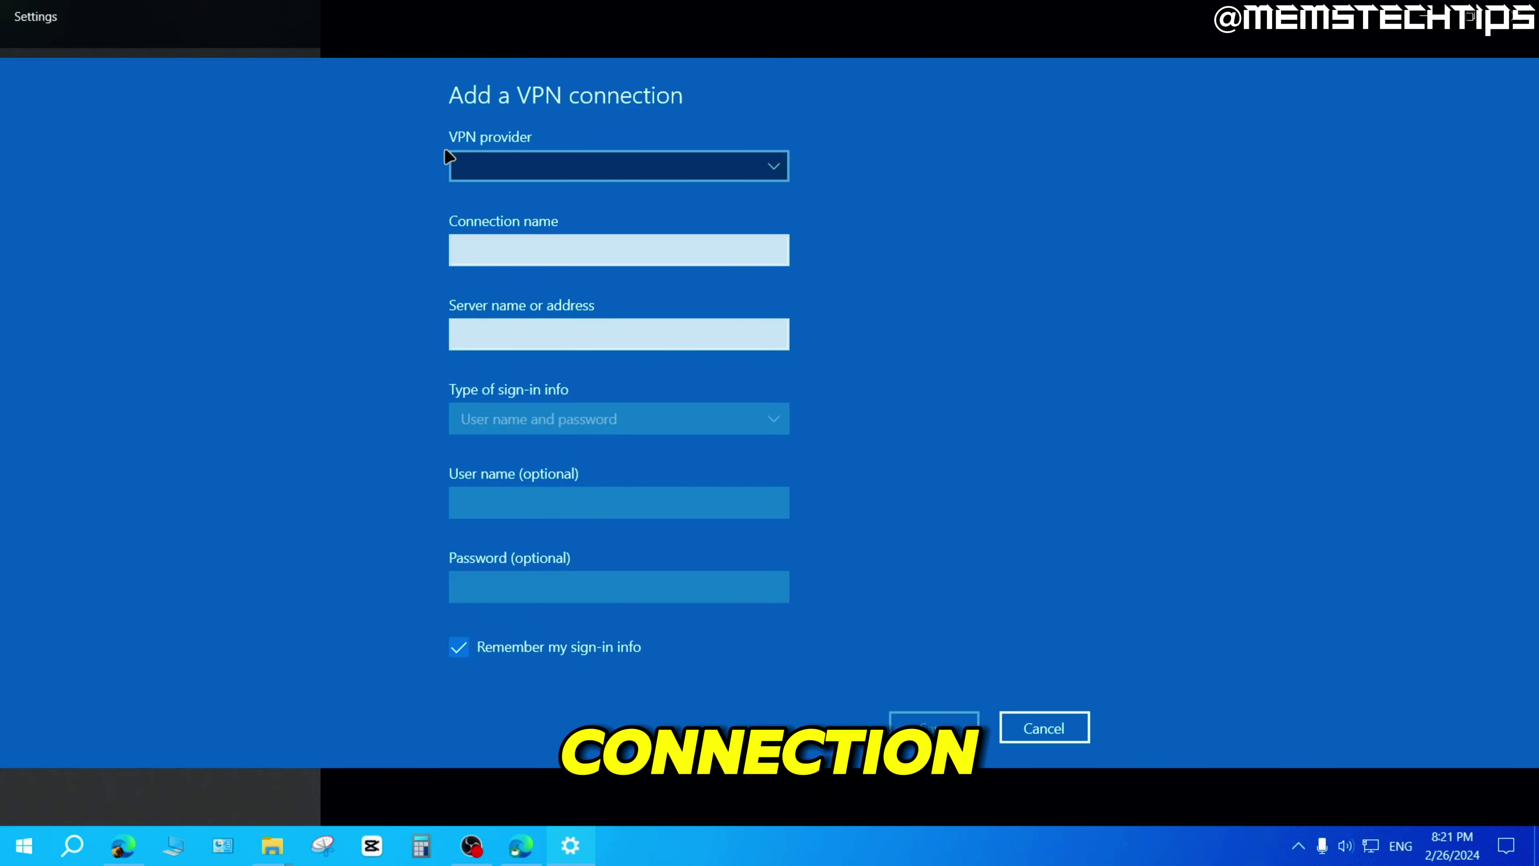
Choose Windows (built-in) as provider and name the connection VPNBOOK, then return to the browser.
left_click(763, 163)
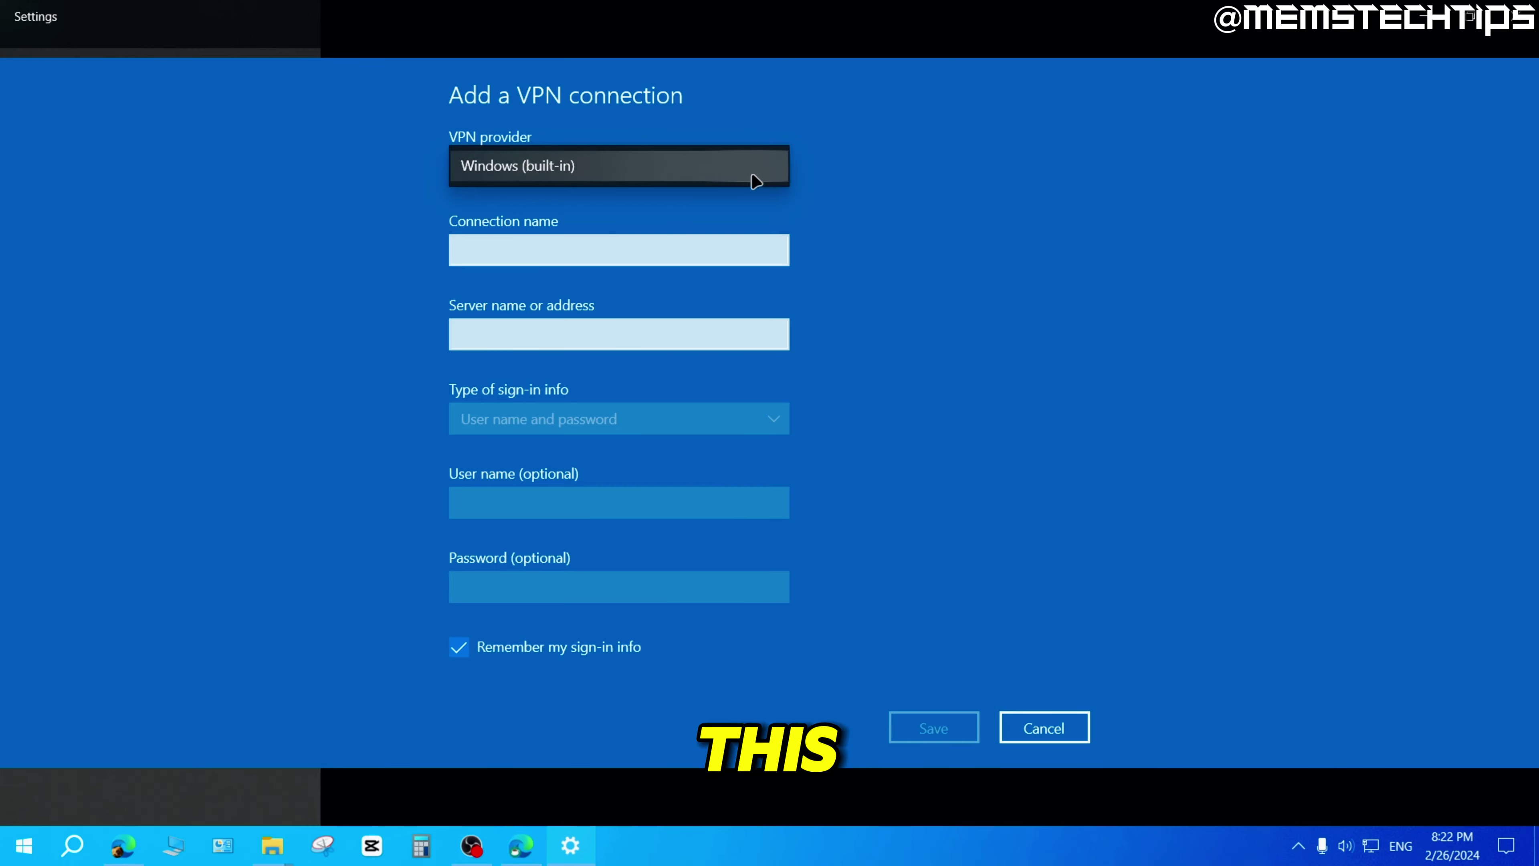
left_click(565, 170)
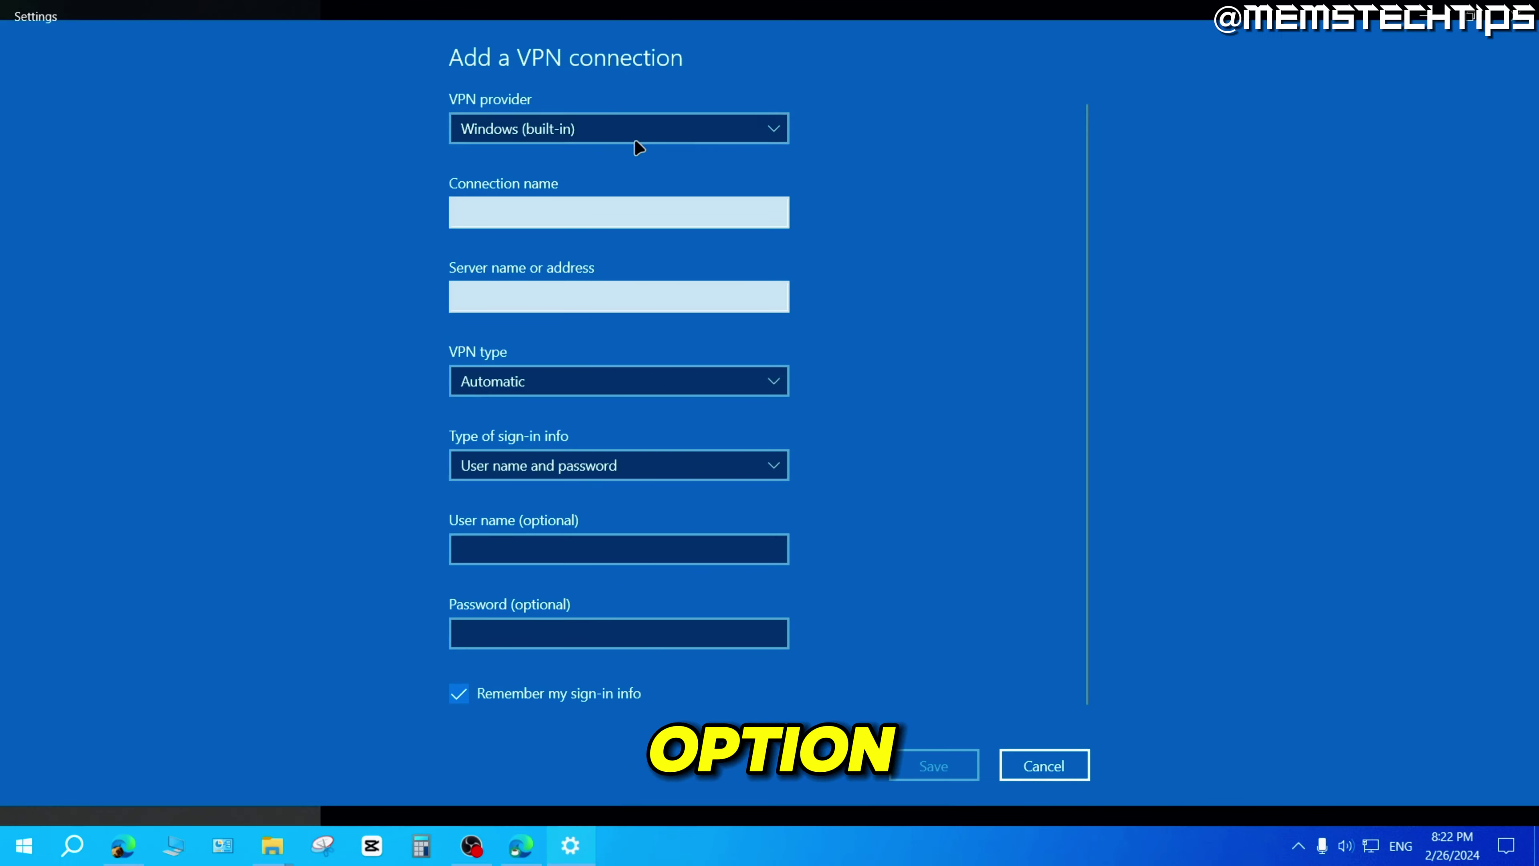
left_click(503, 214)
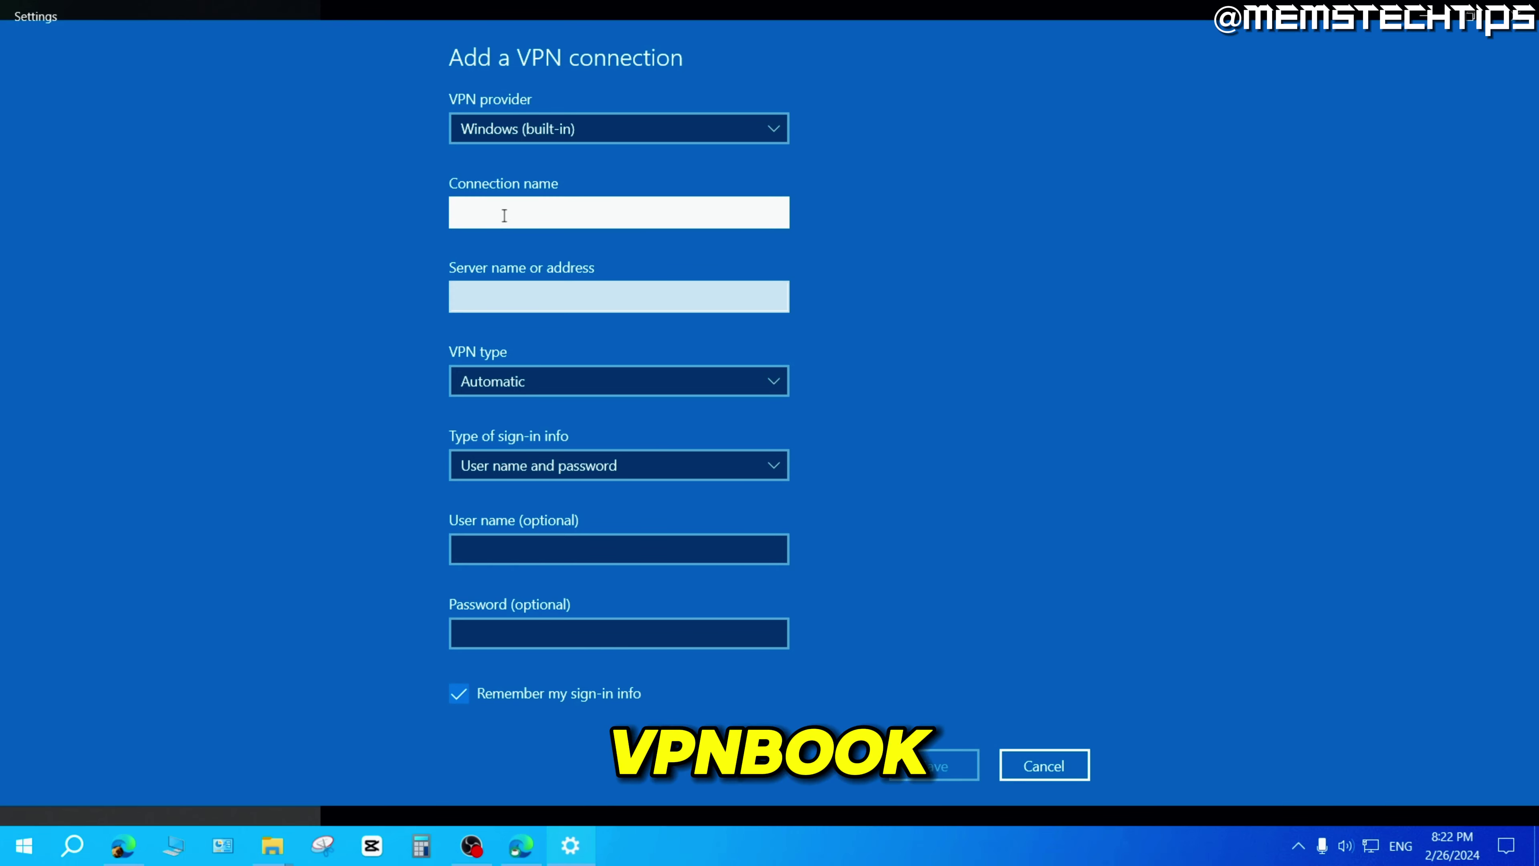
type("VPNBOOK")
left_click(459, 296)
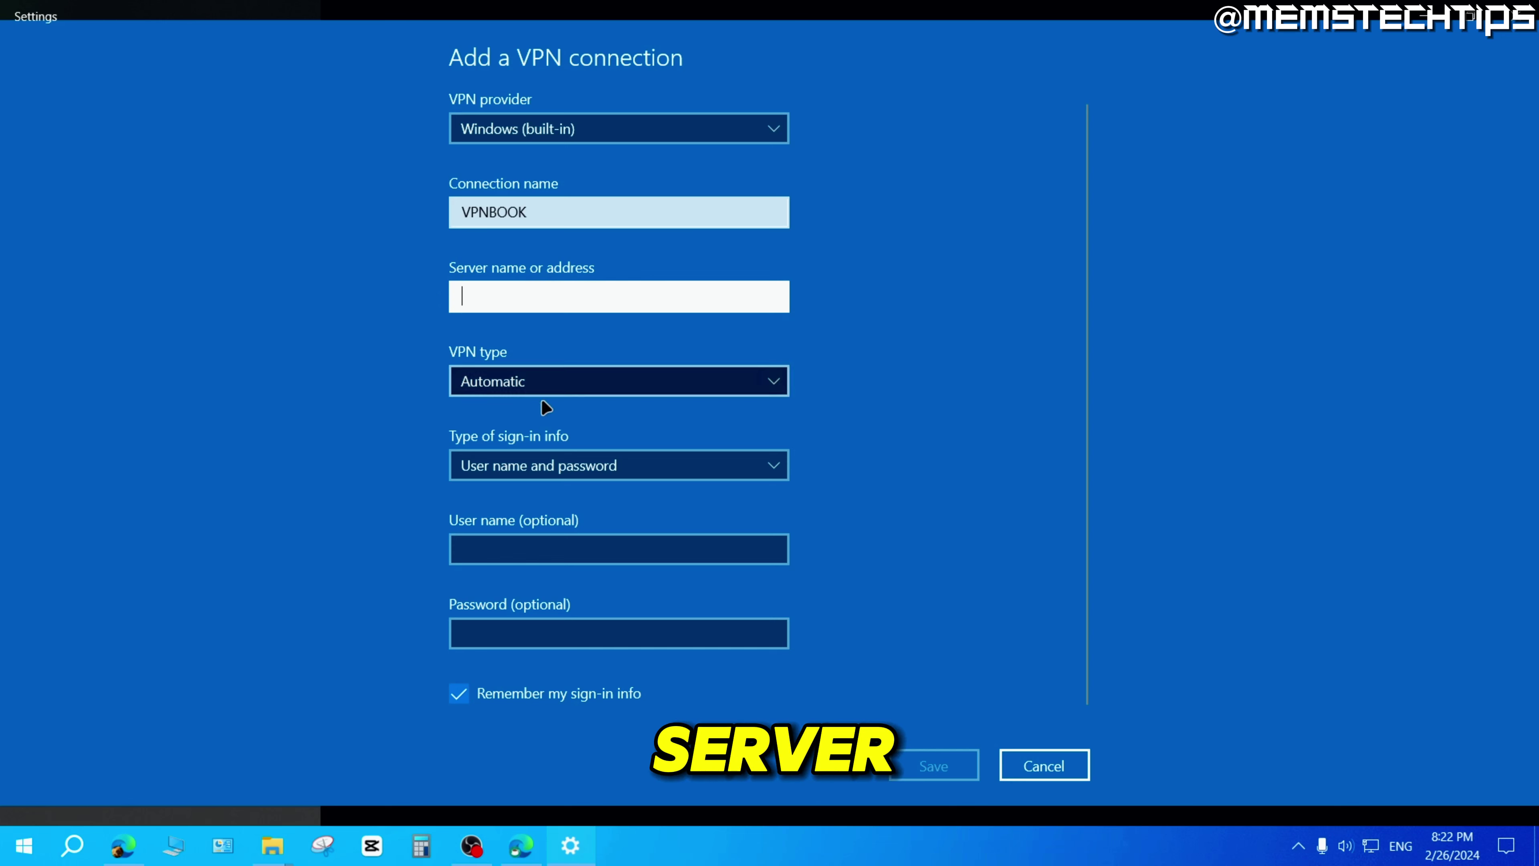
key("alt+Tab")
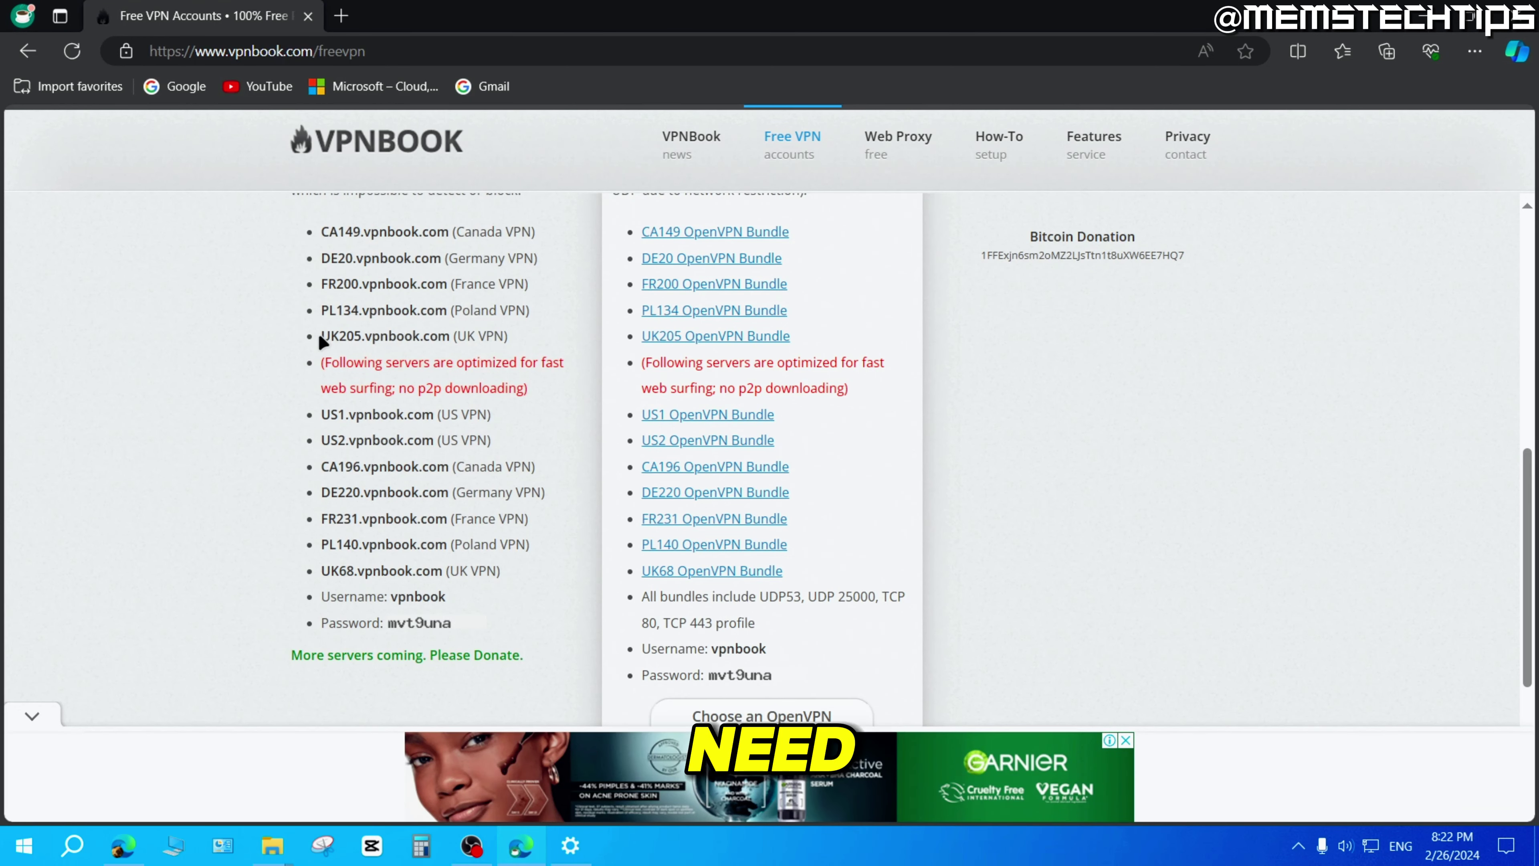
Copy UK205.vpnbook.com from the page and paste it as the VPN server address.
left_click_drag(320, 335, 451, 335)
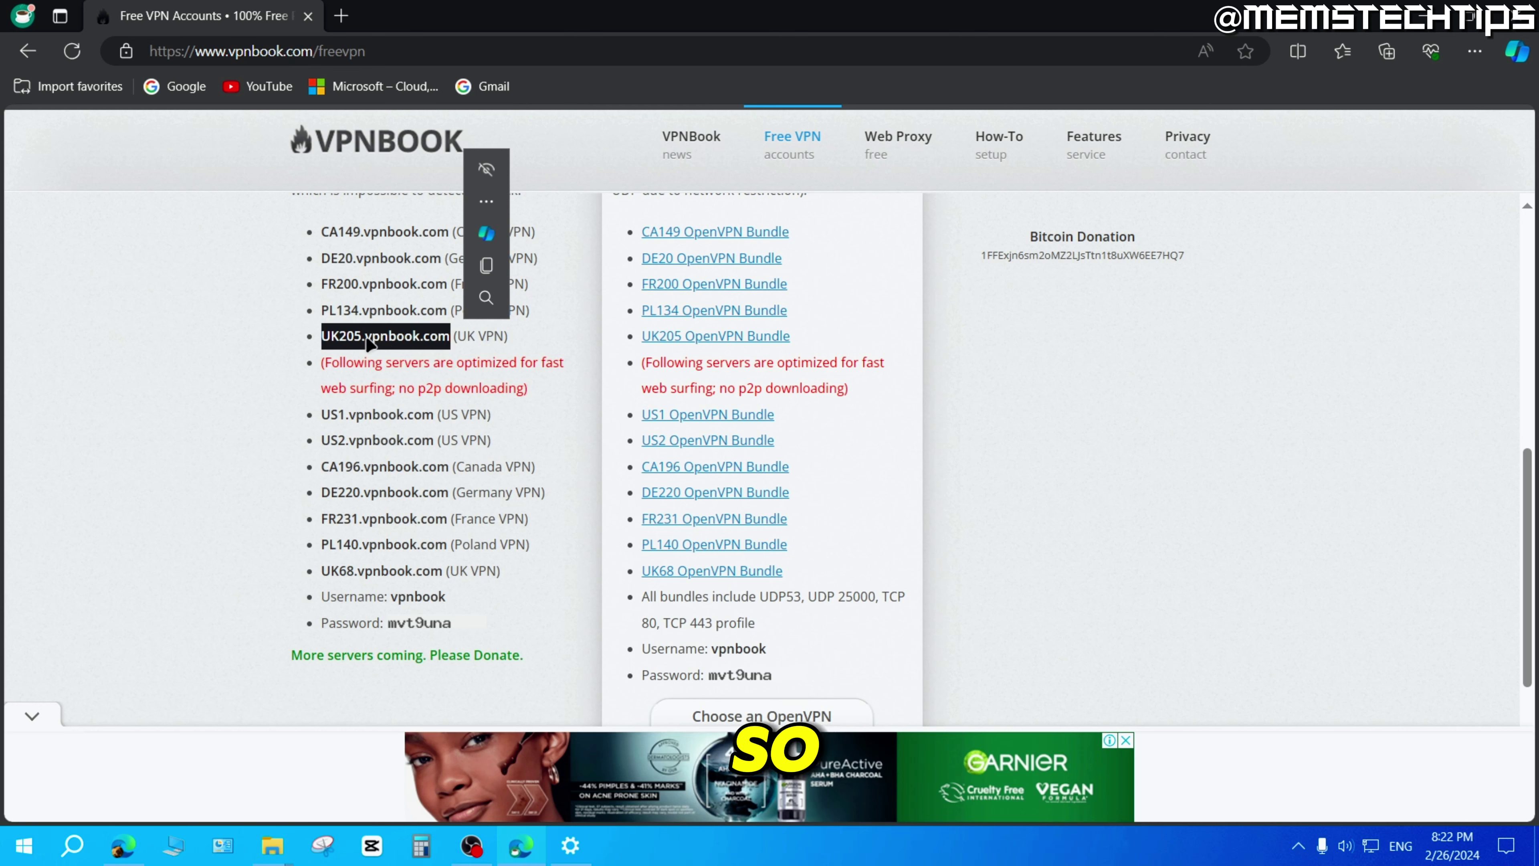
right_click(418, 339)
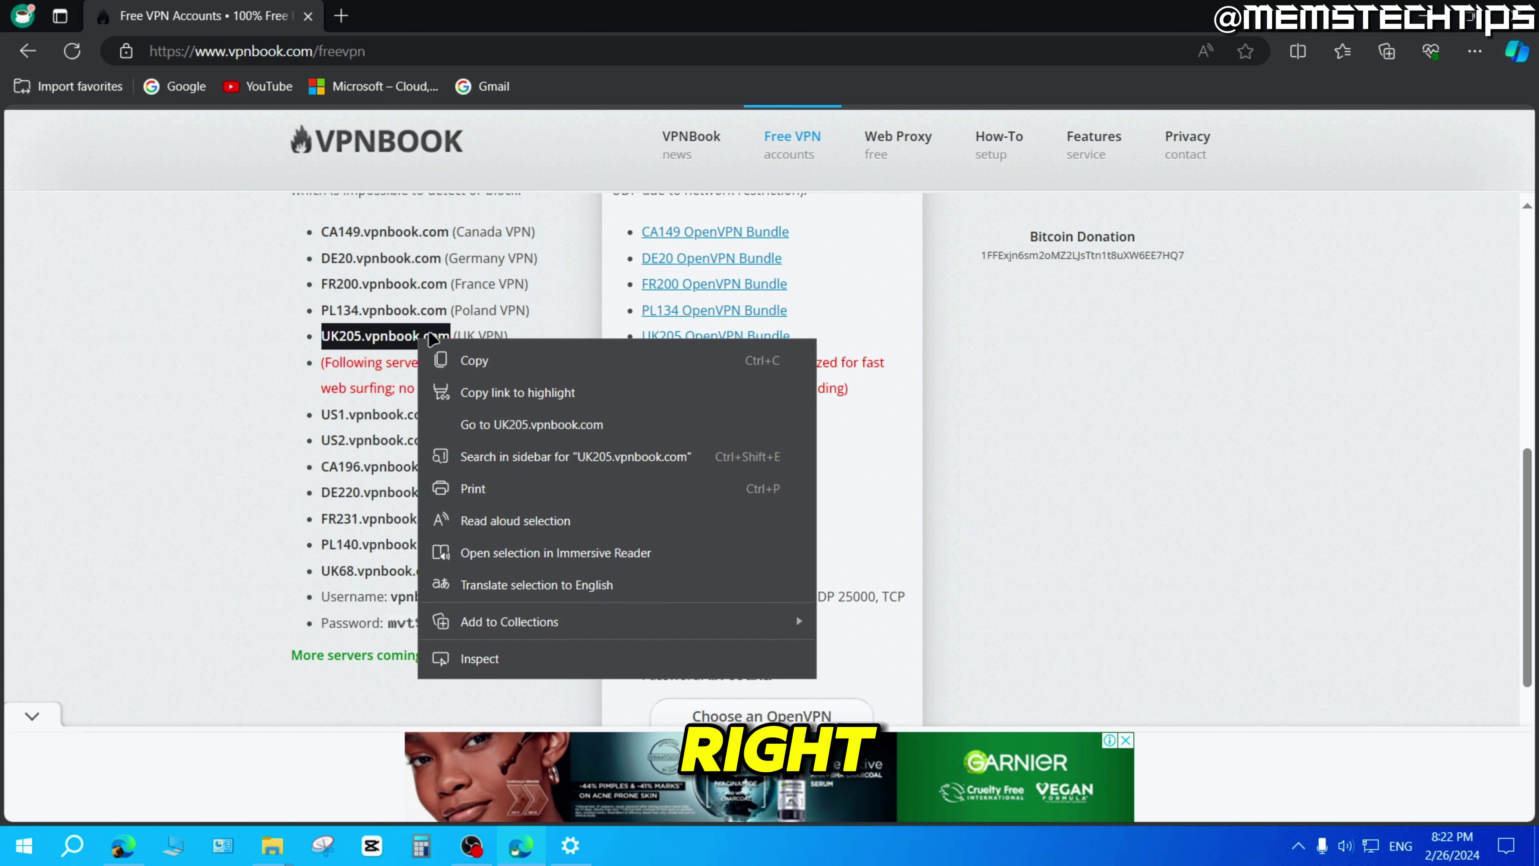
left_click(501, 357)
left_click(570, 848)
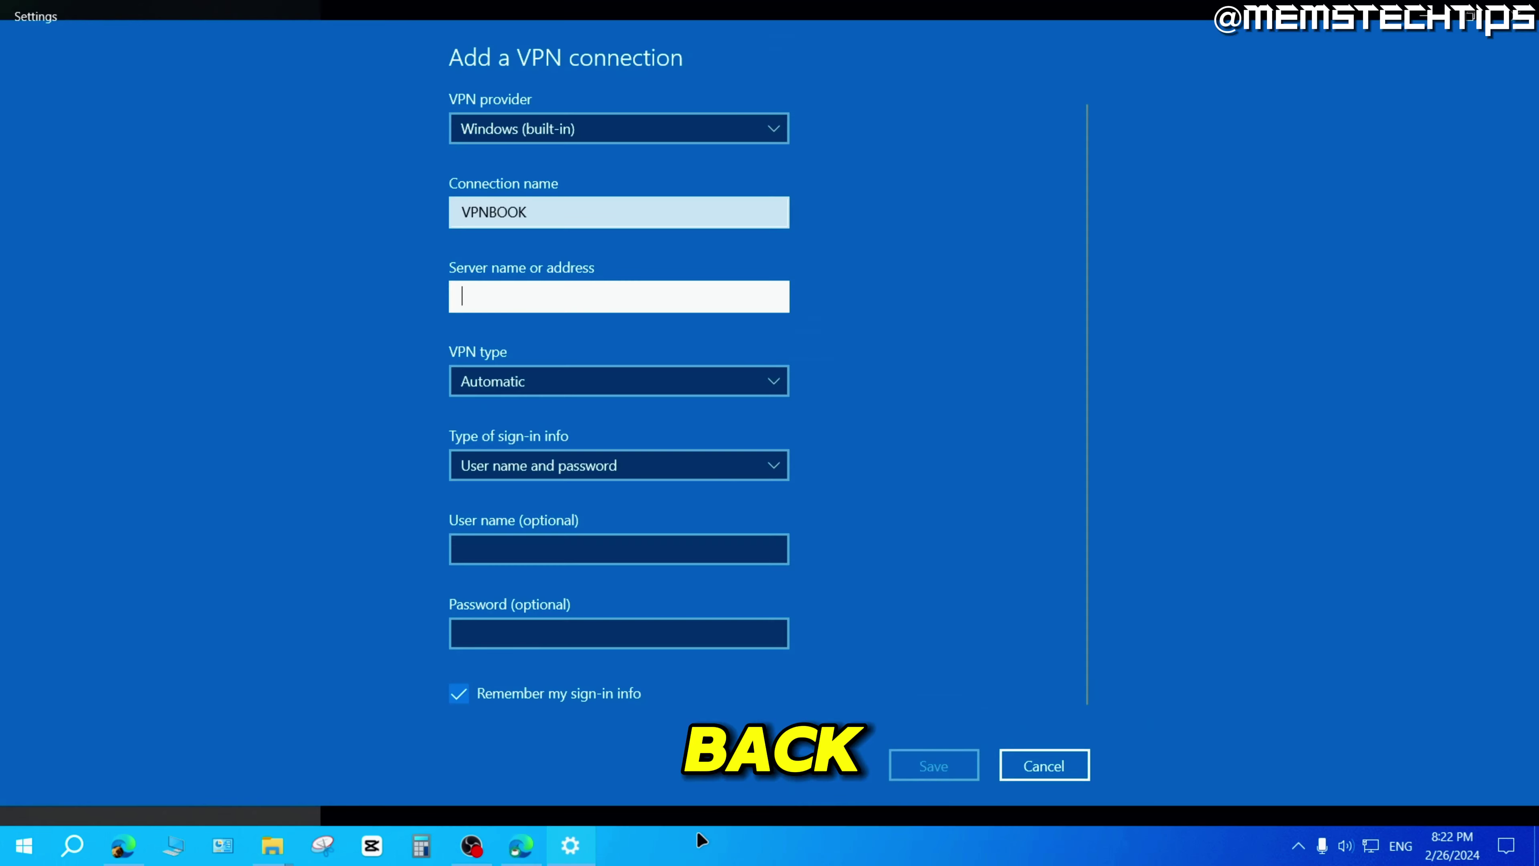
right_click(498, 296)
left_click(499, 272)
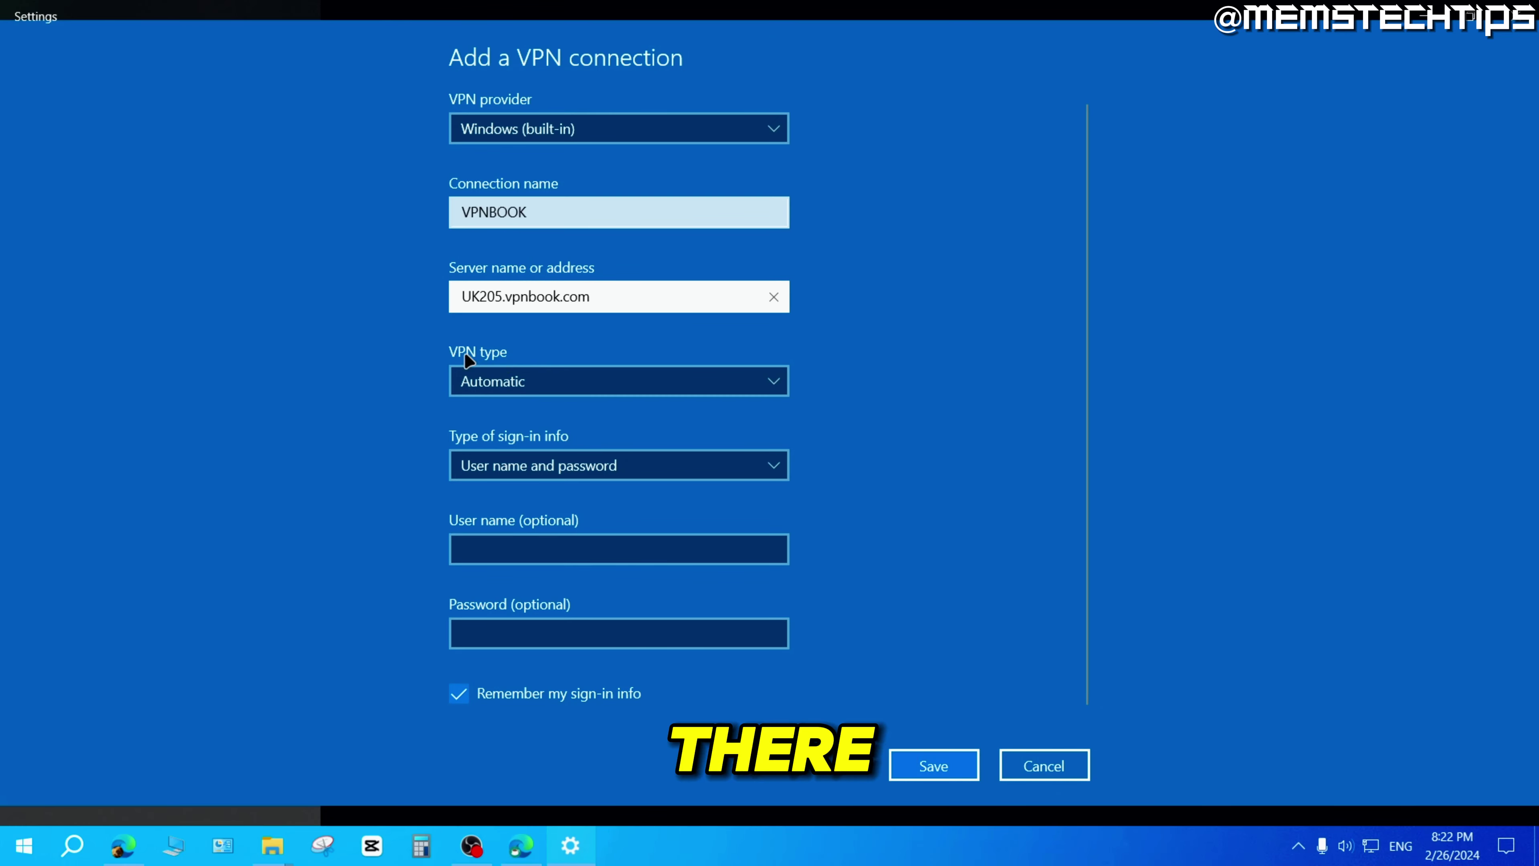
Set VPN type to PPTP with user name and password sign-in, then select the page's username.
left_click(774, 382)
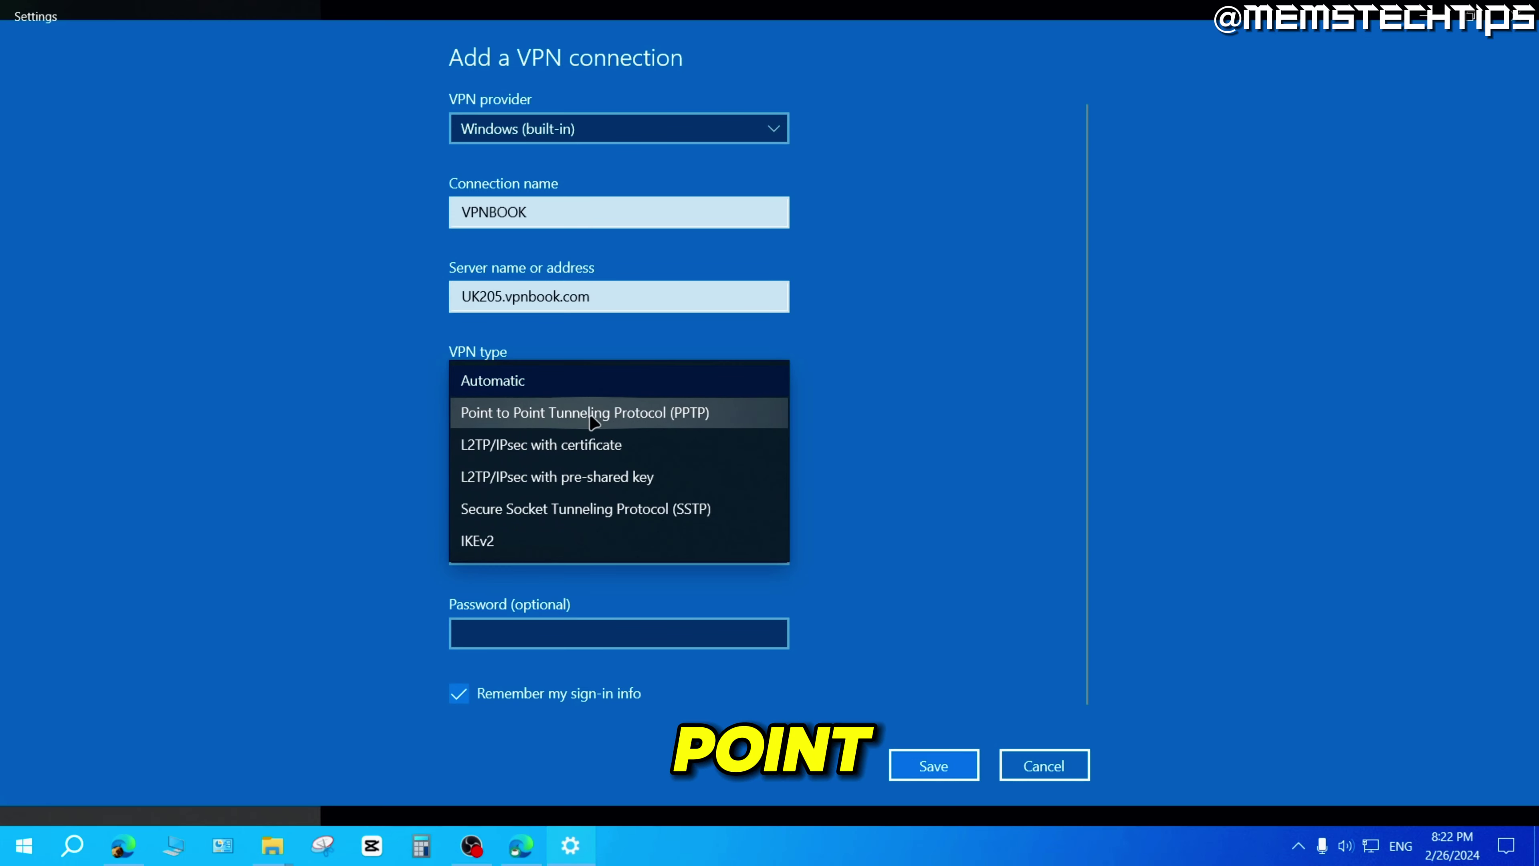
left_click(596, 415)
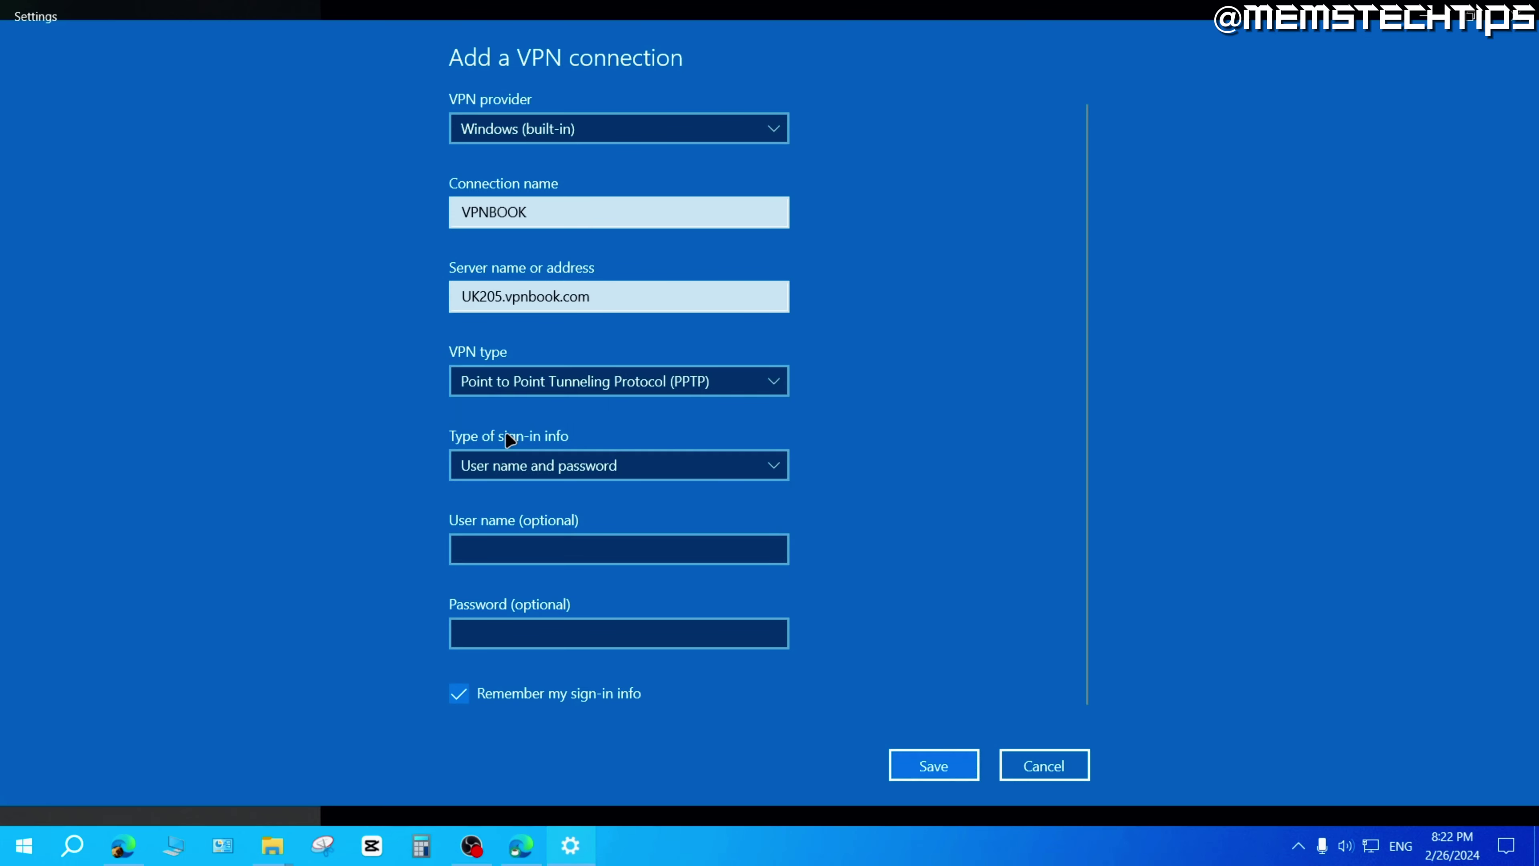
left_click(664, 472)
left_click(656, 472)
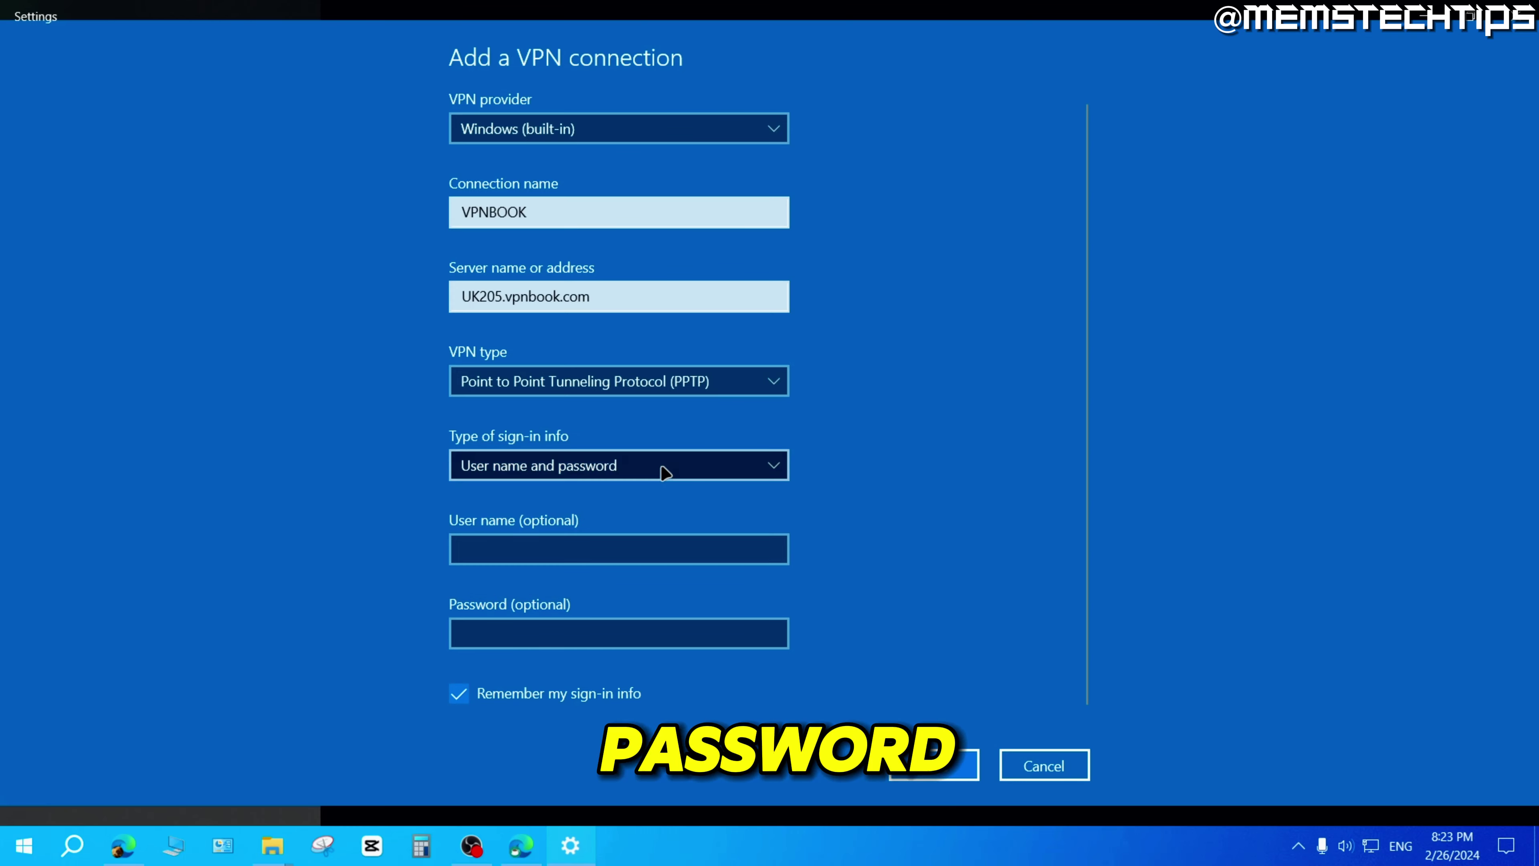
left_click(474, 550)
left_click(519, 845)
double_click(418, 596)
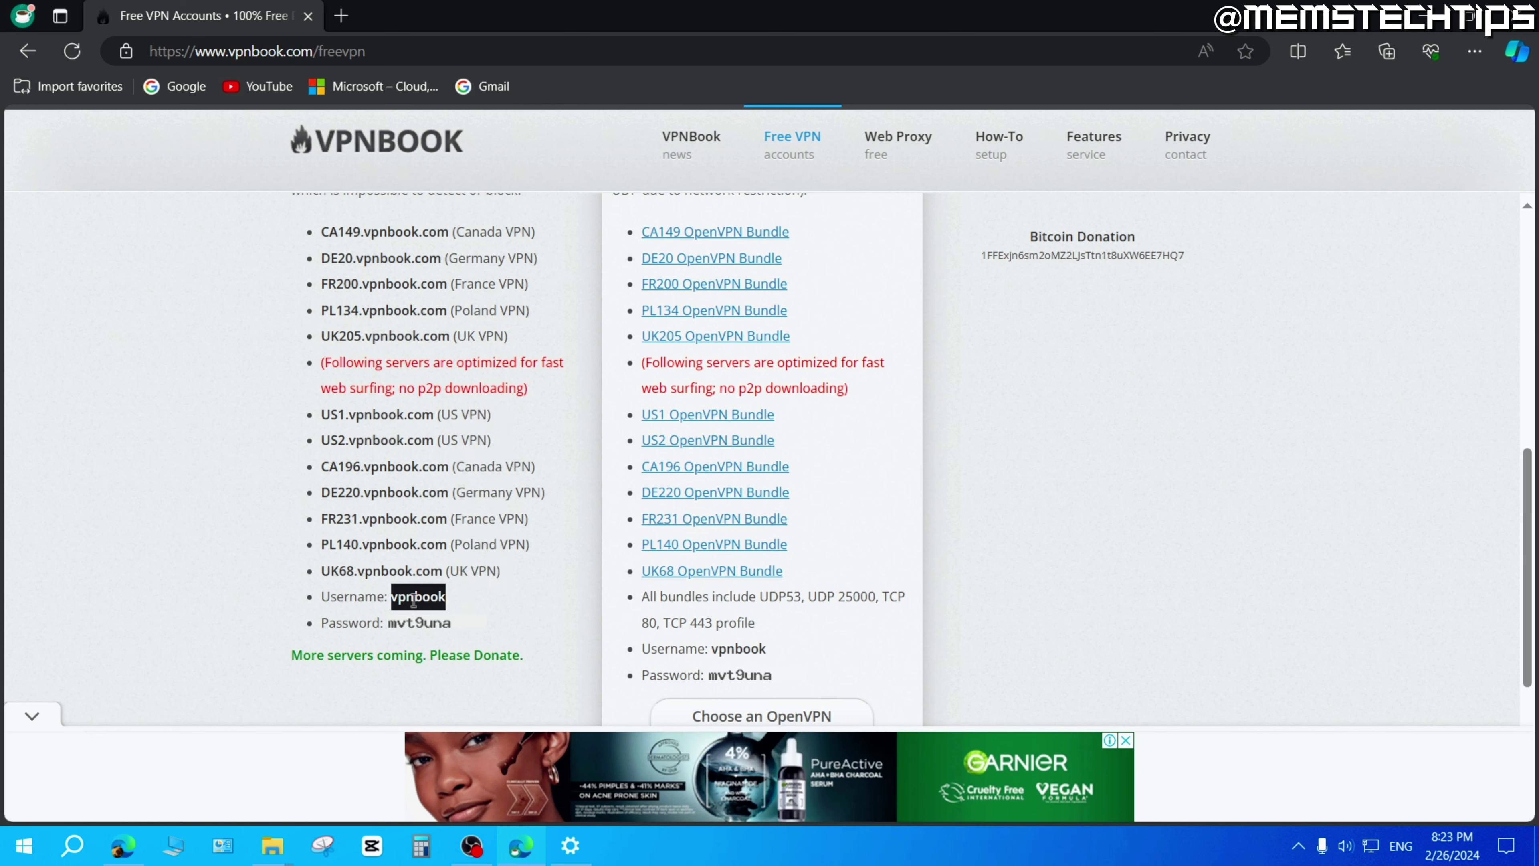
Copy VPNBook's shared username from the page and paste it into the User name field.
right_click(412, 603)
left_click(462, 249)
left_click(569, 845)
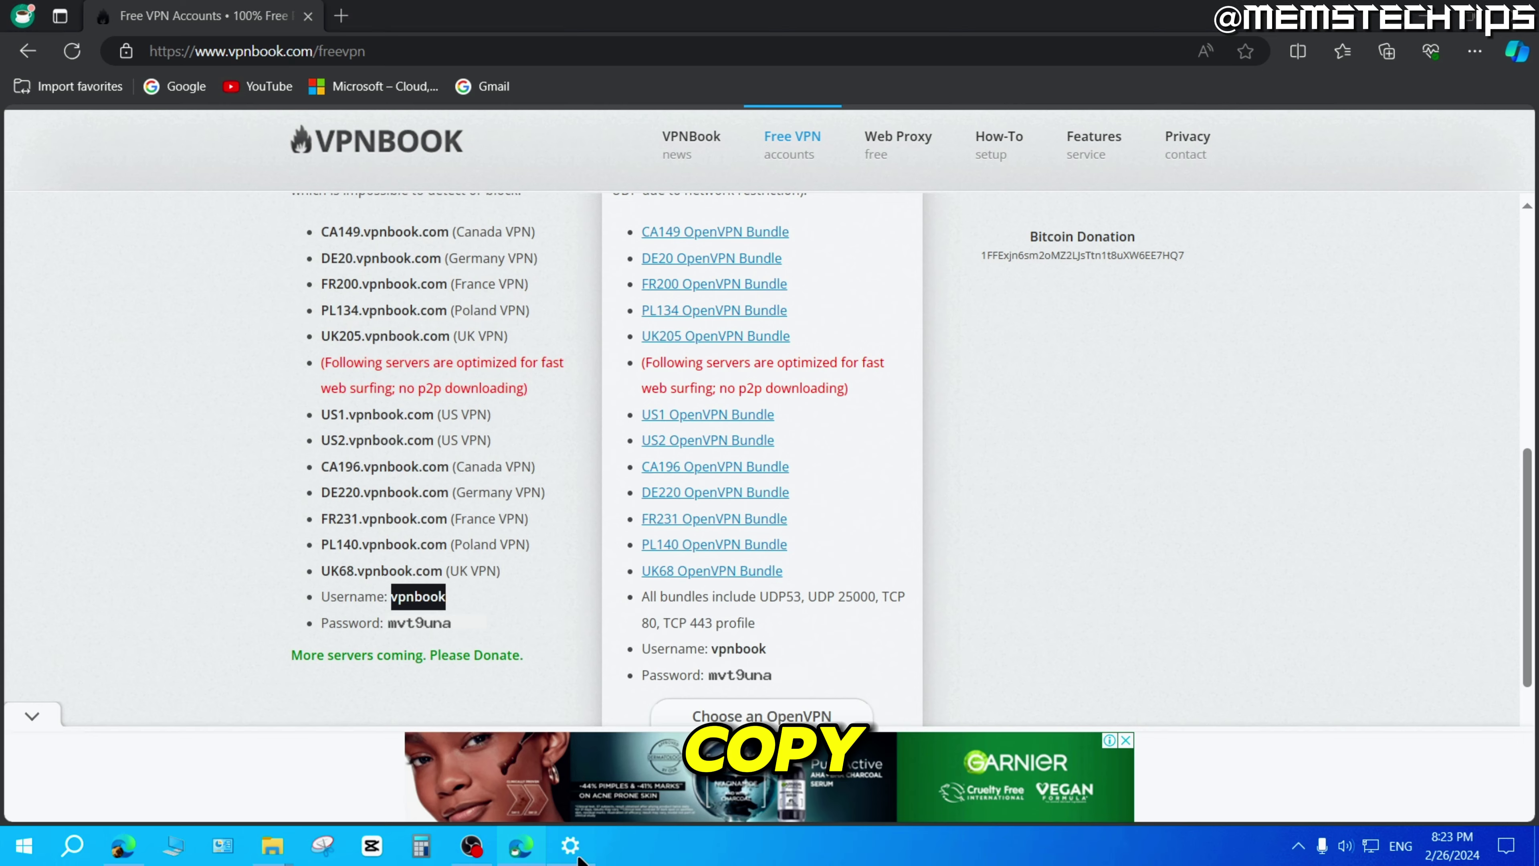
right_click(490, 550)
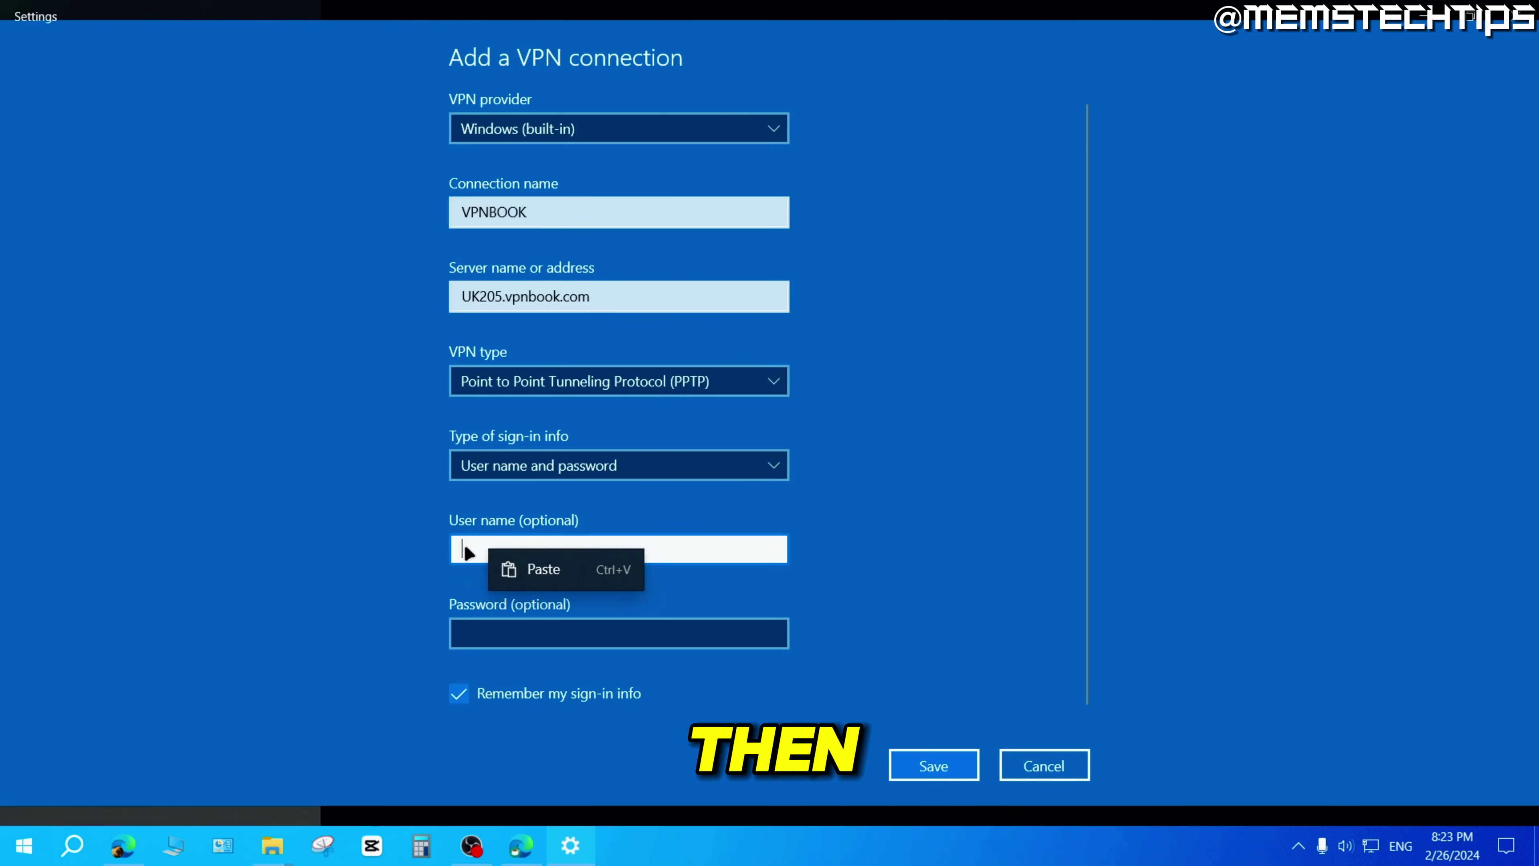
left_click(533, 571)
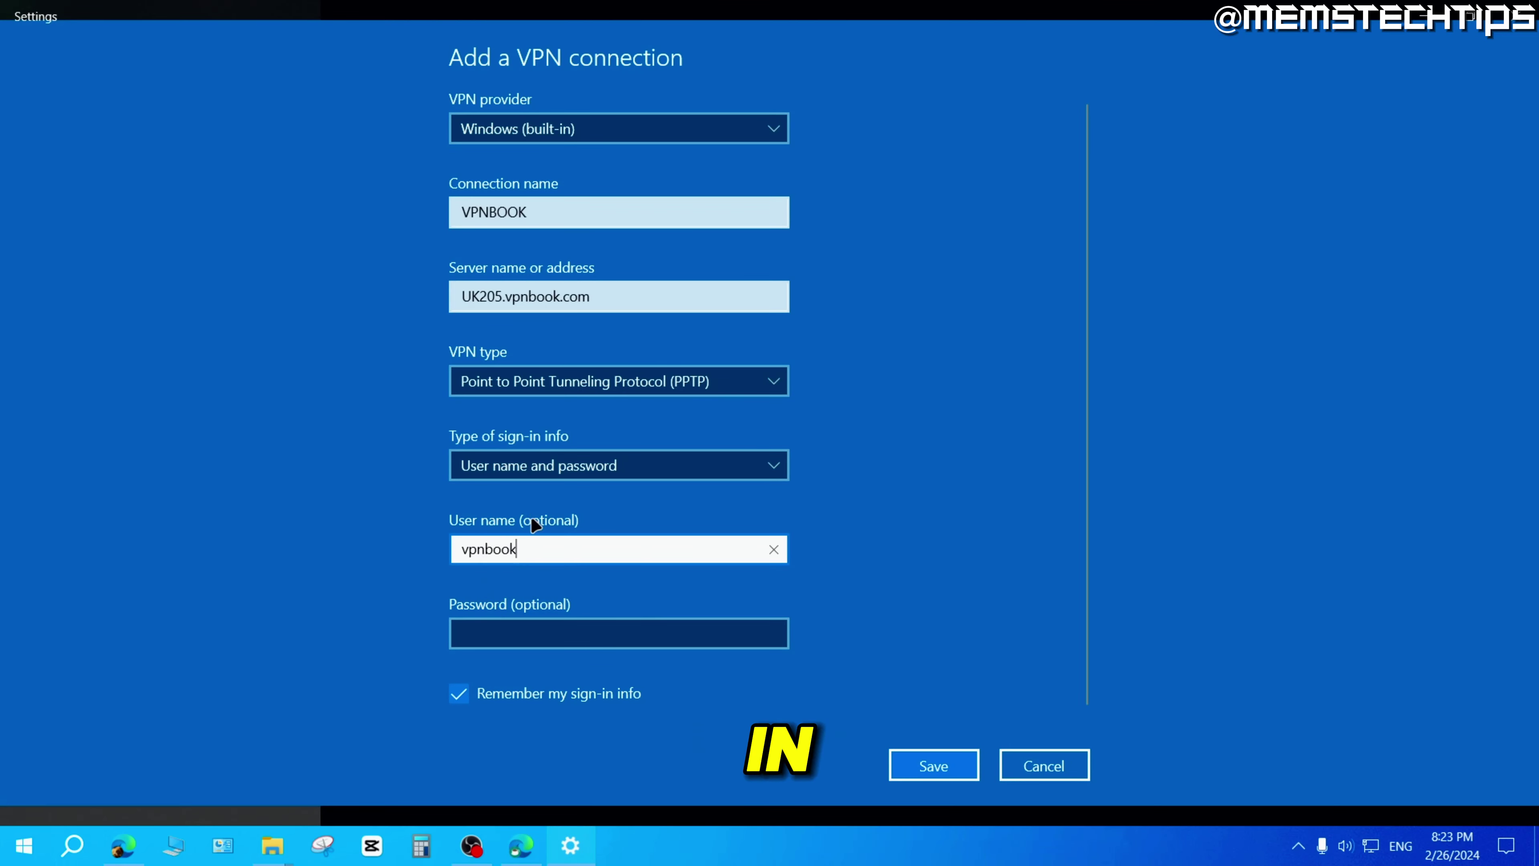
left_click(491, 634)
left_click(525, 852)
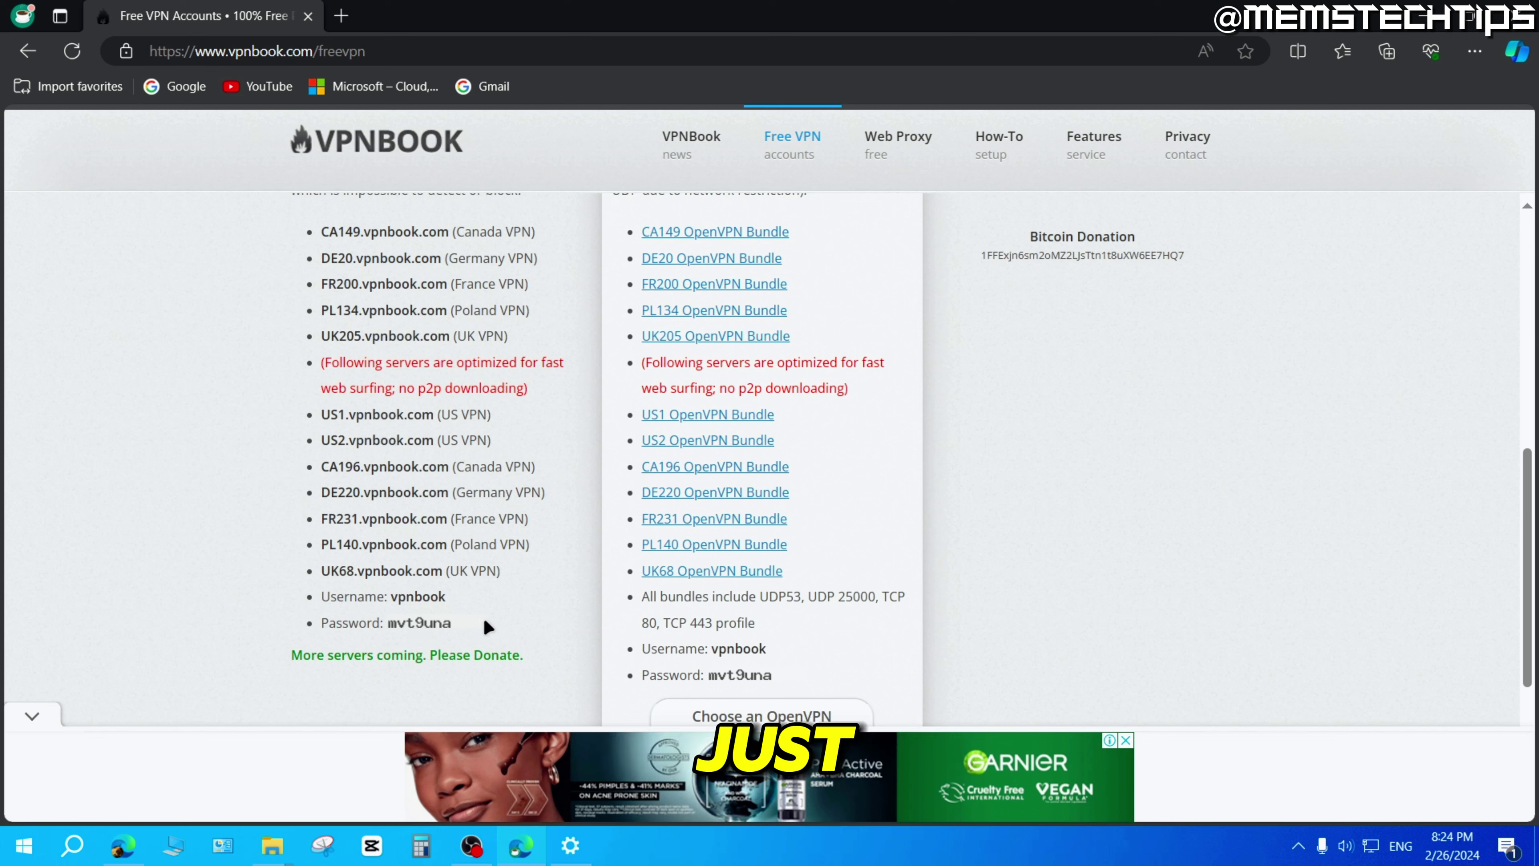
Write out the VPNBook password in Edge's address bar, cut it, and paste it into the Password field.
left_click(398, 53)
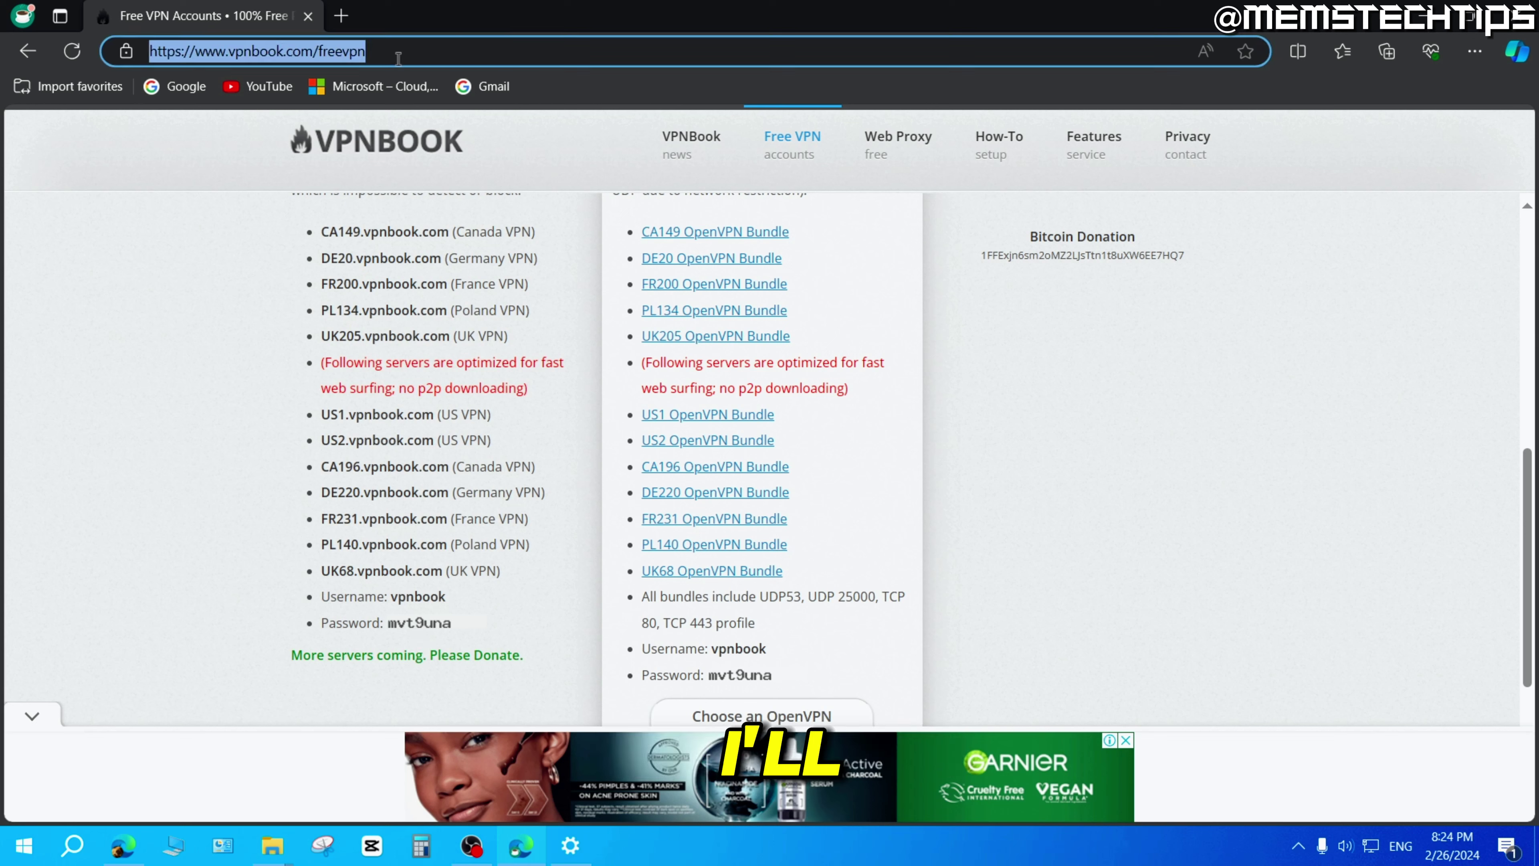
left_click(418, 53)
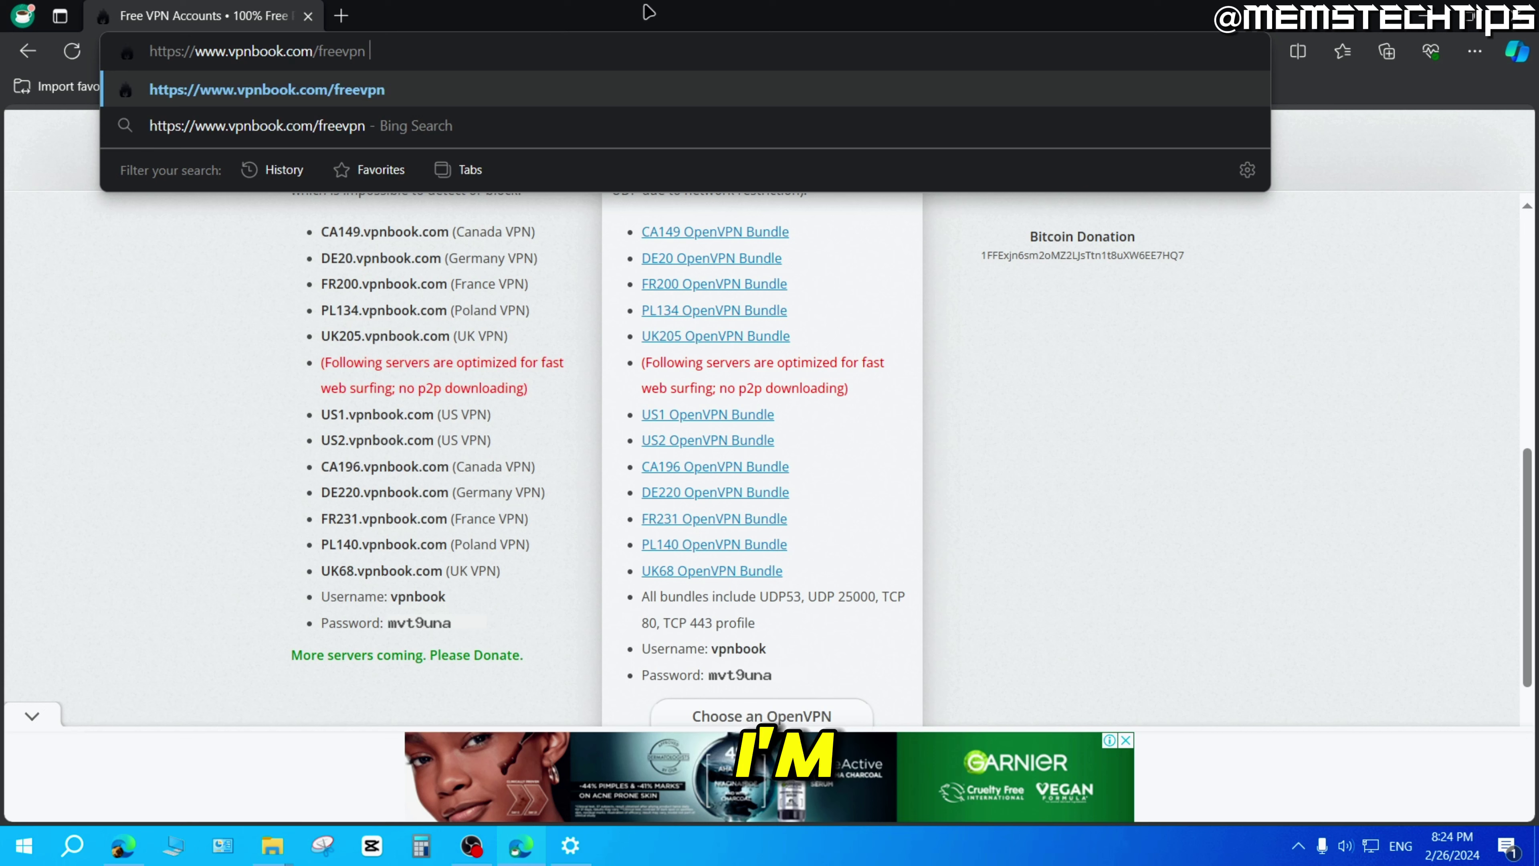
type("mvt9una")
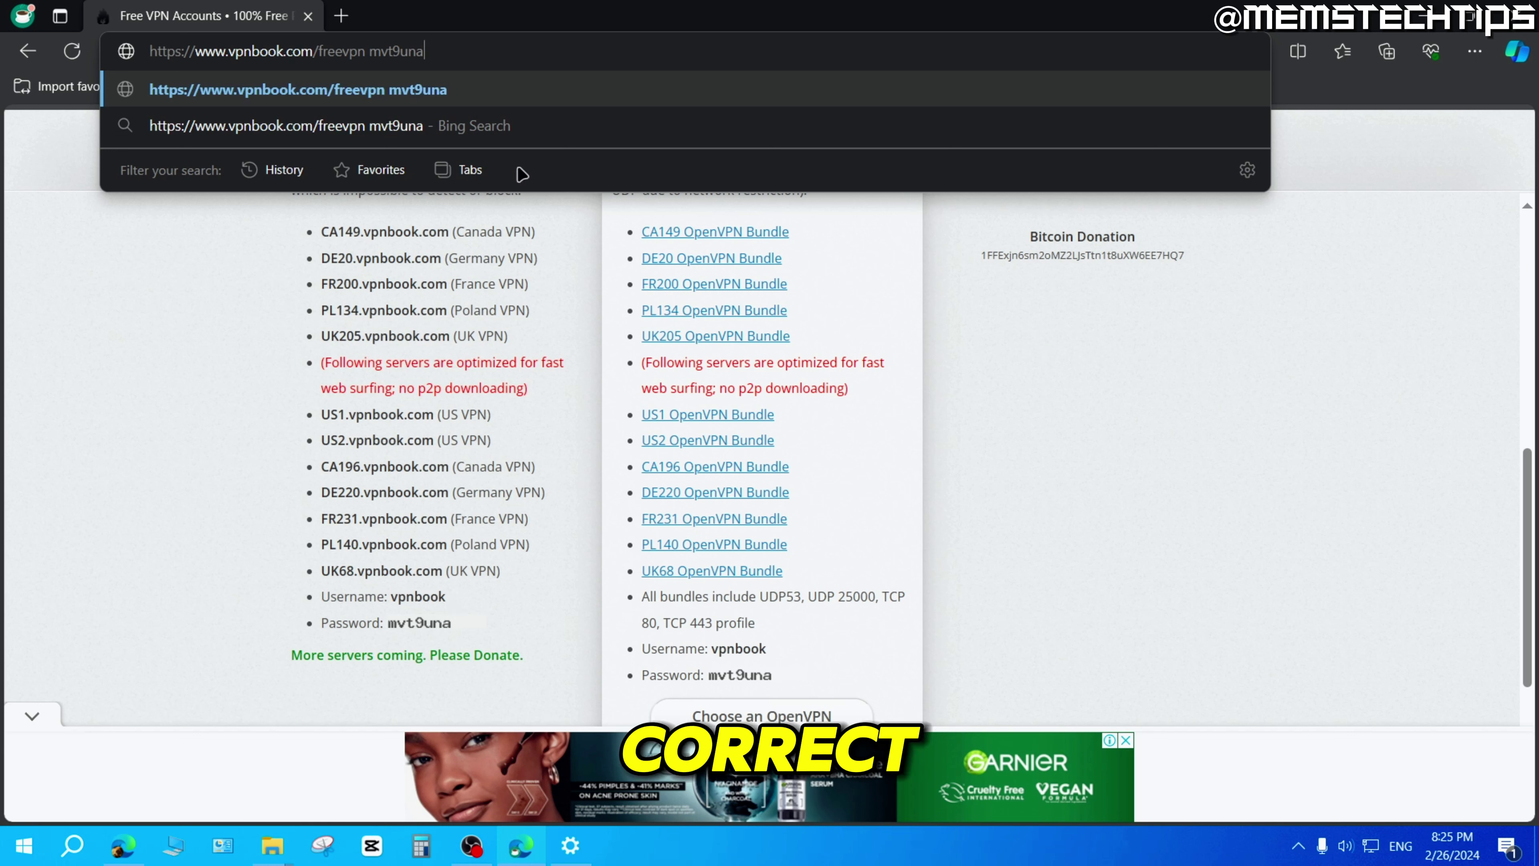
left_click_drag(424, 52, 376, 54)
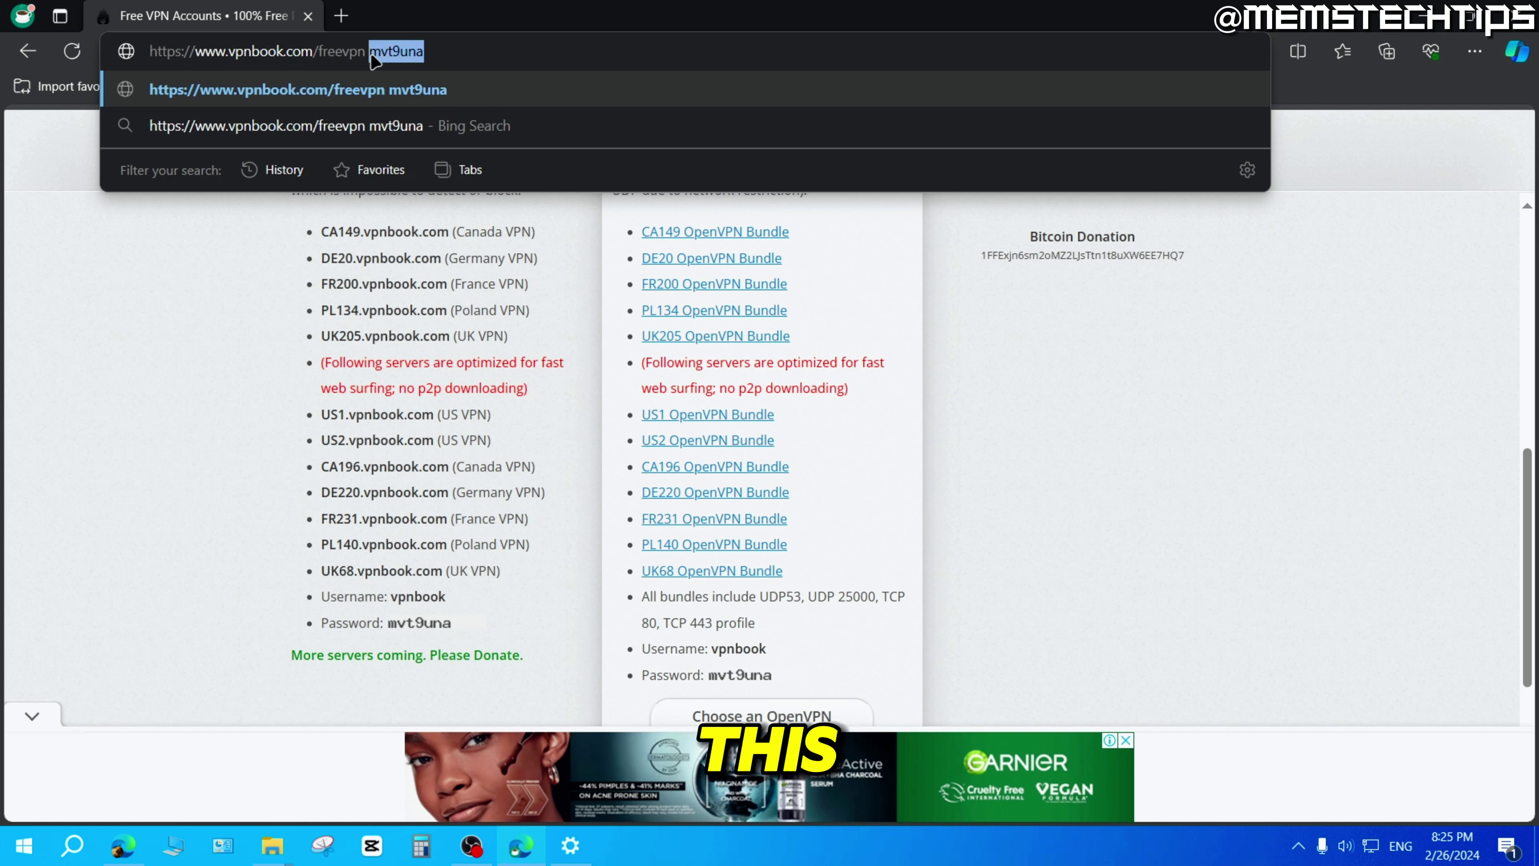
right_click(383, 52)
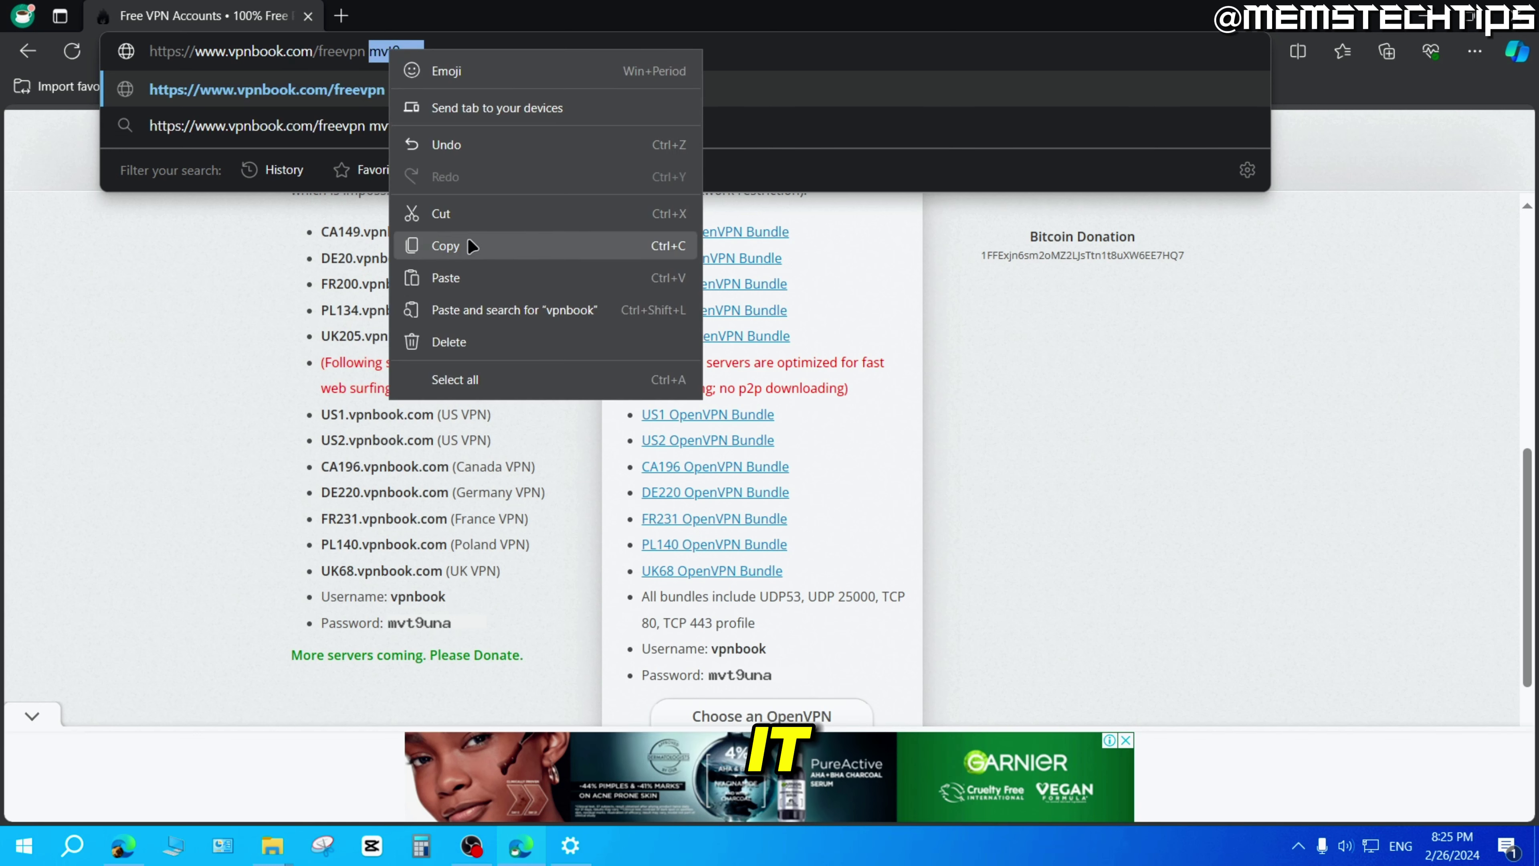
left_click(465, 216)
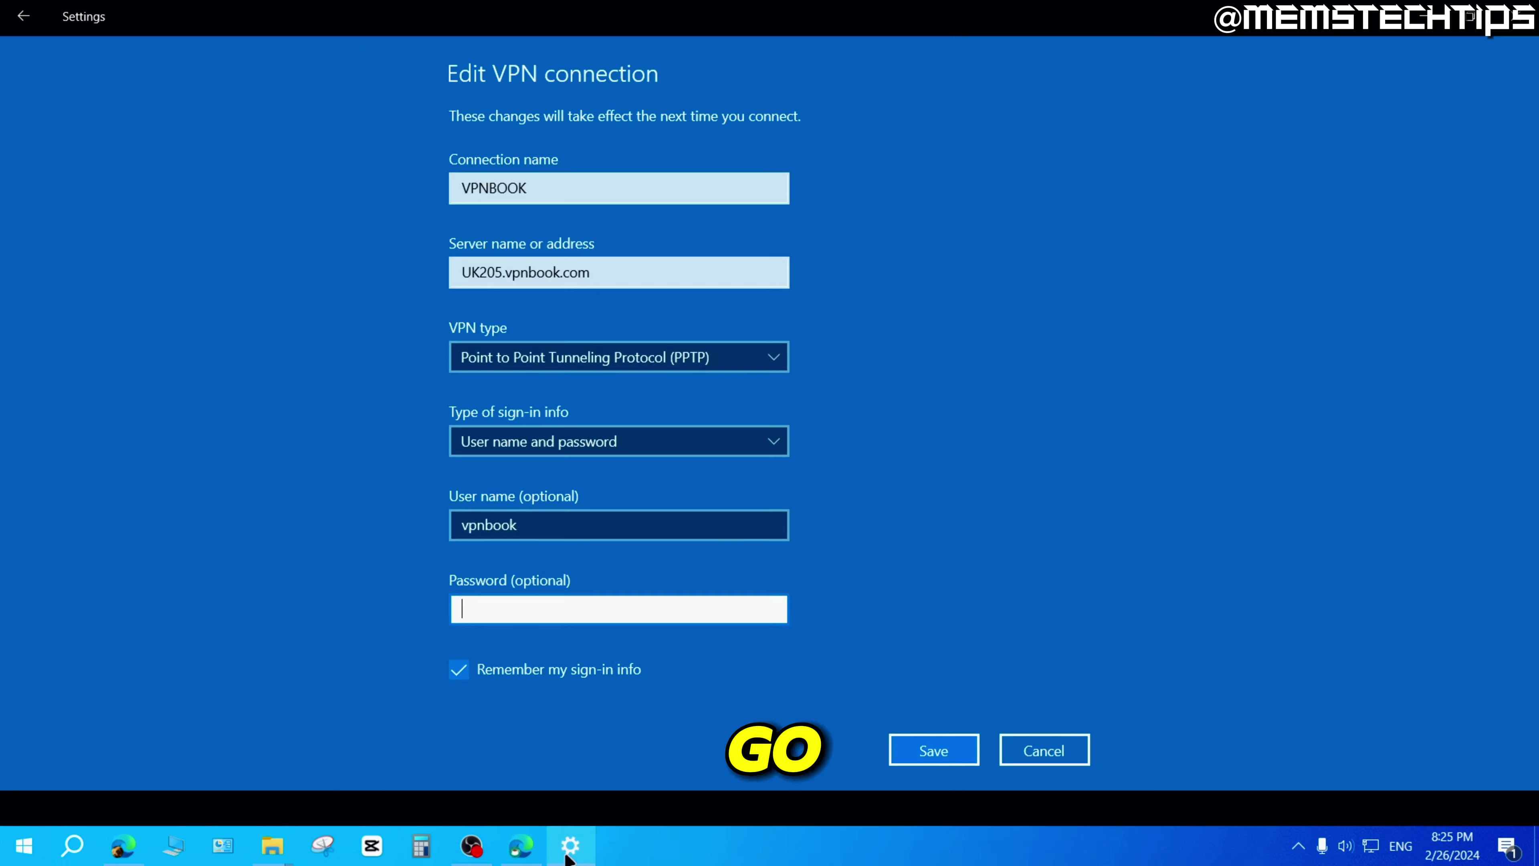
right_click(494, 608)
left_click(552, 631)
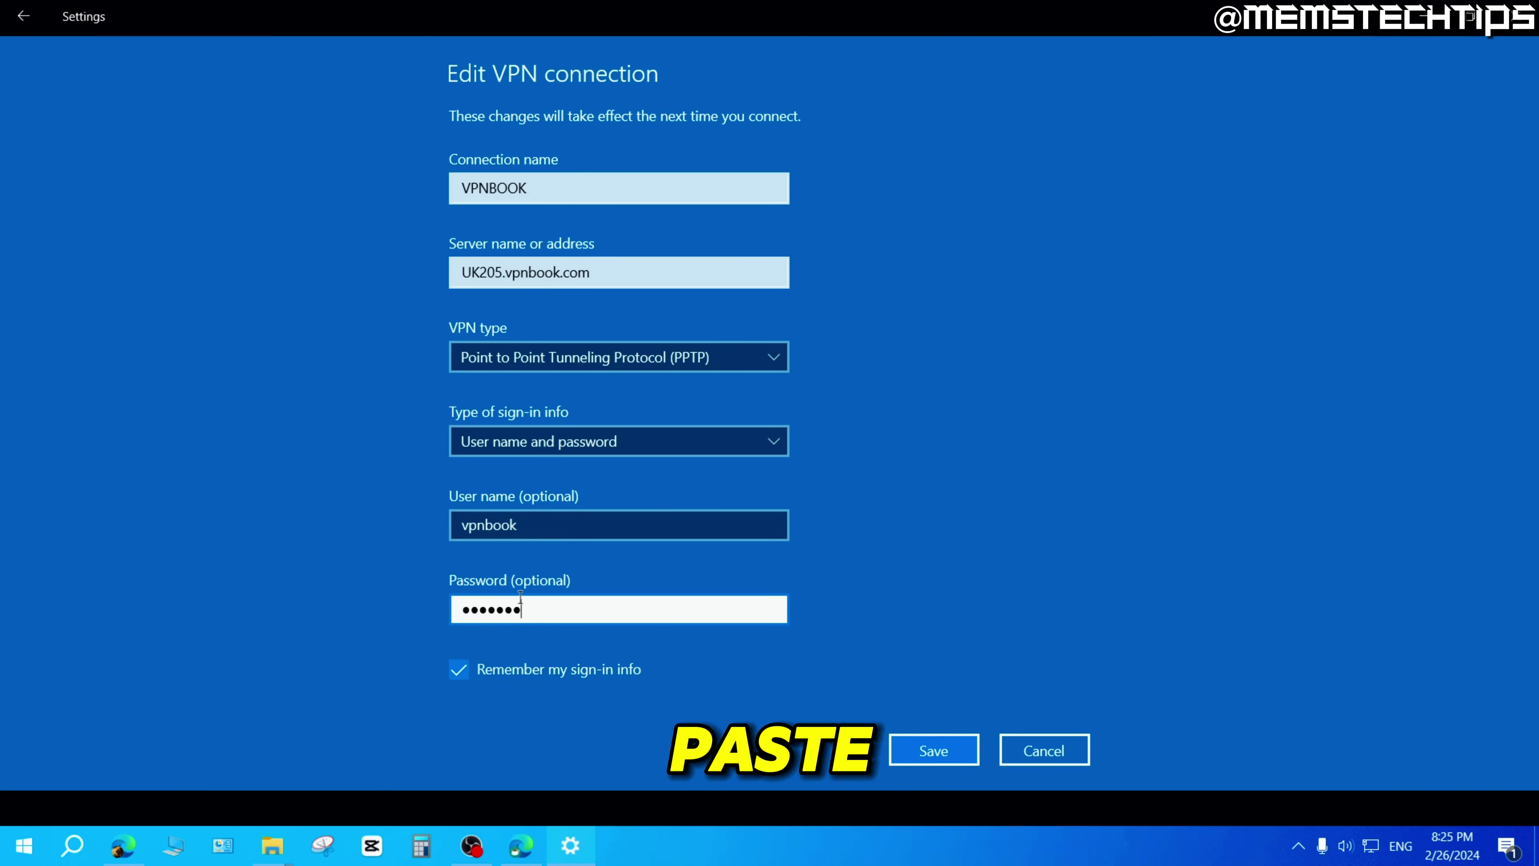
Save the VPNBOOK connection and connect to it from the VPN list.
left_click(931, 752)
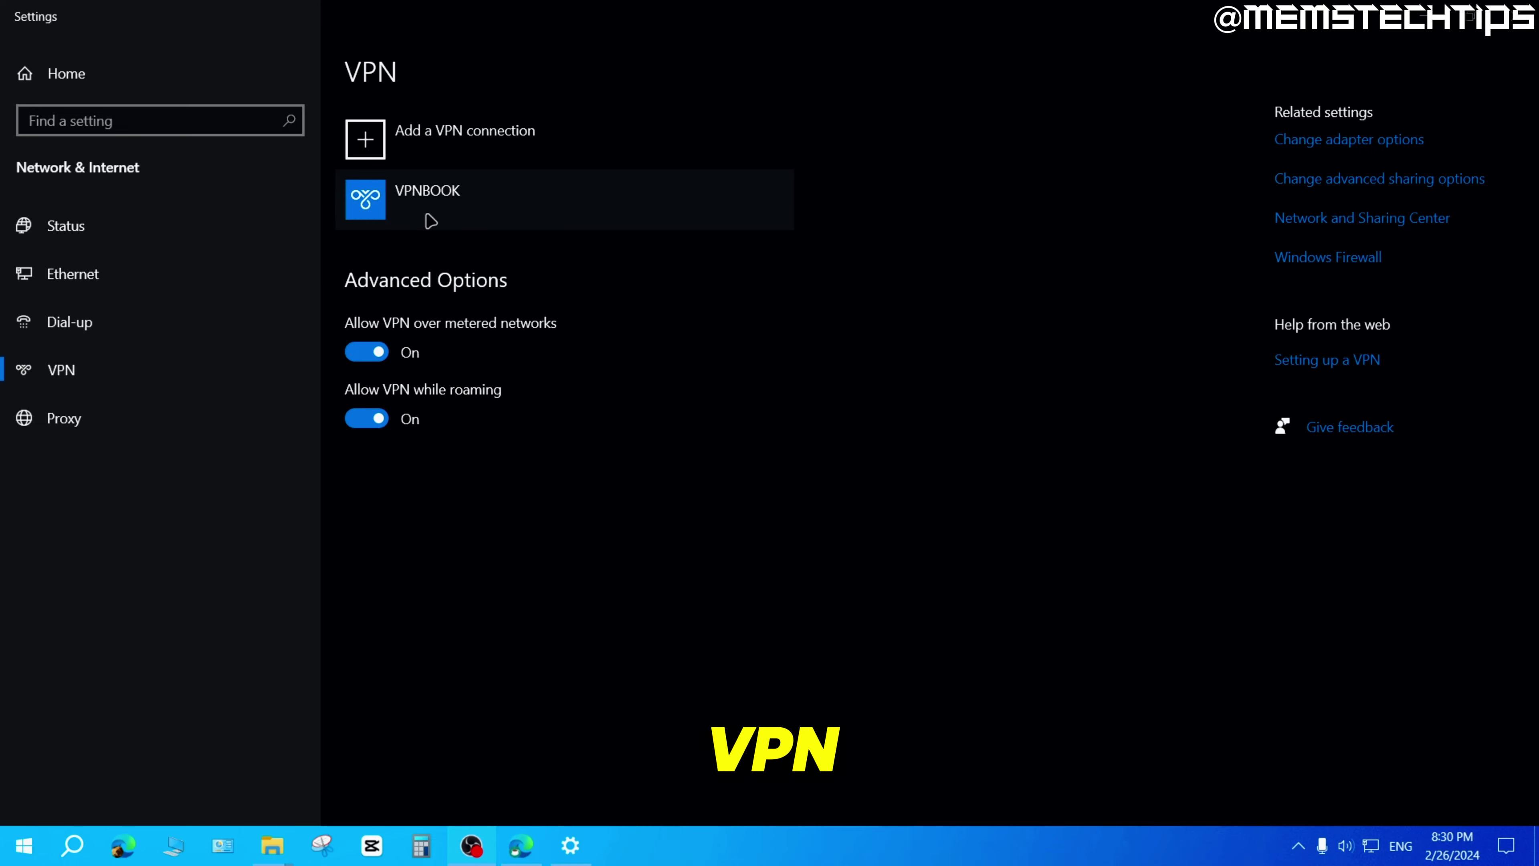
left_click(430, 215)
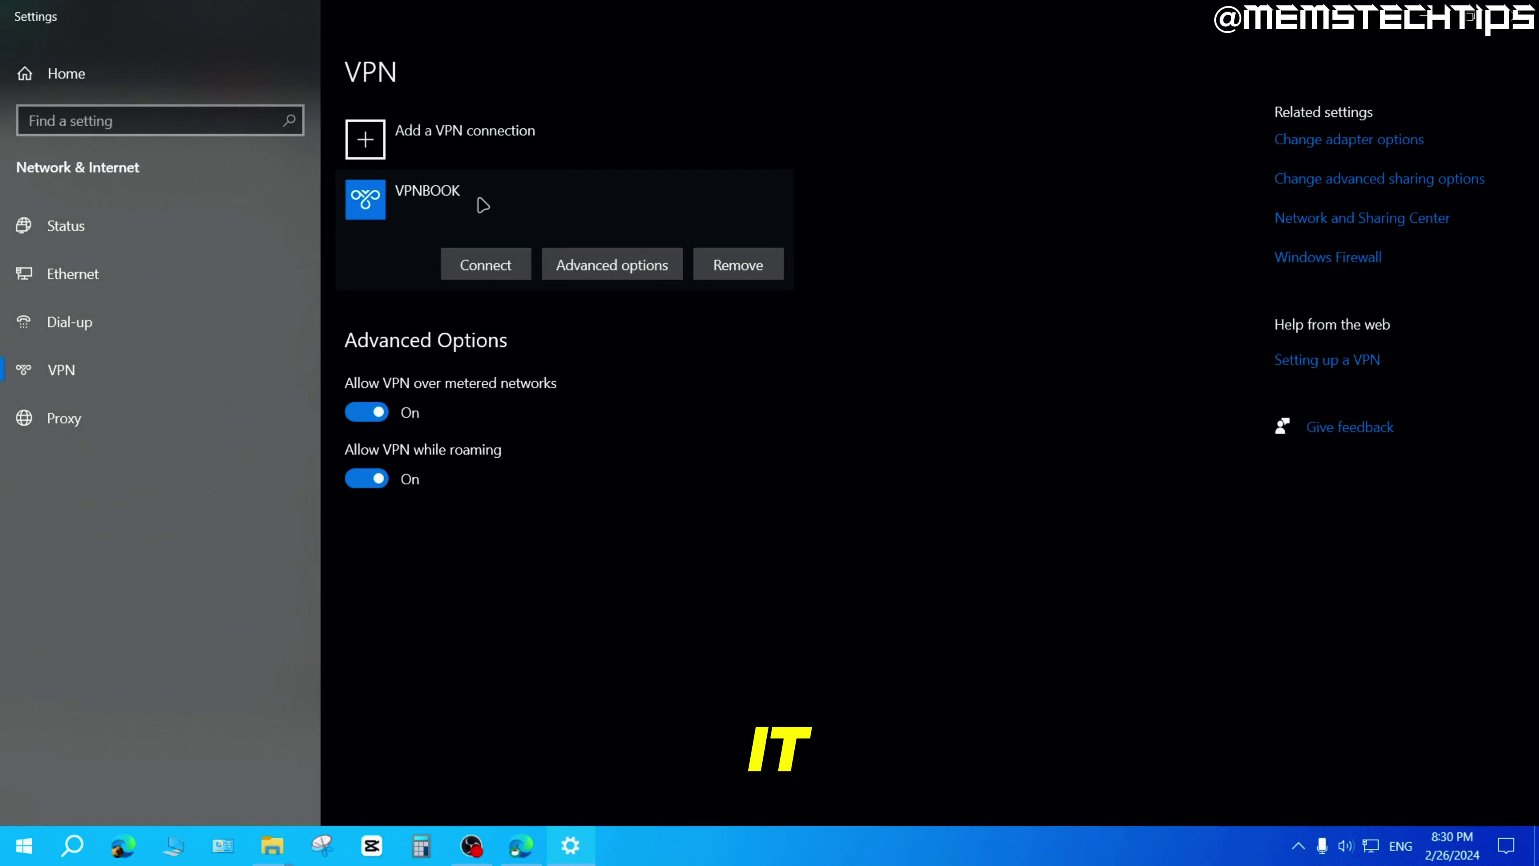
left_click(485, 267)
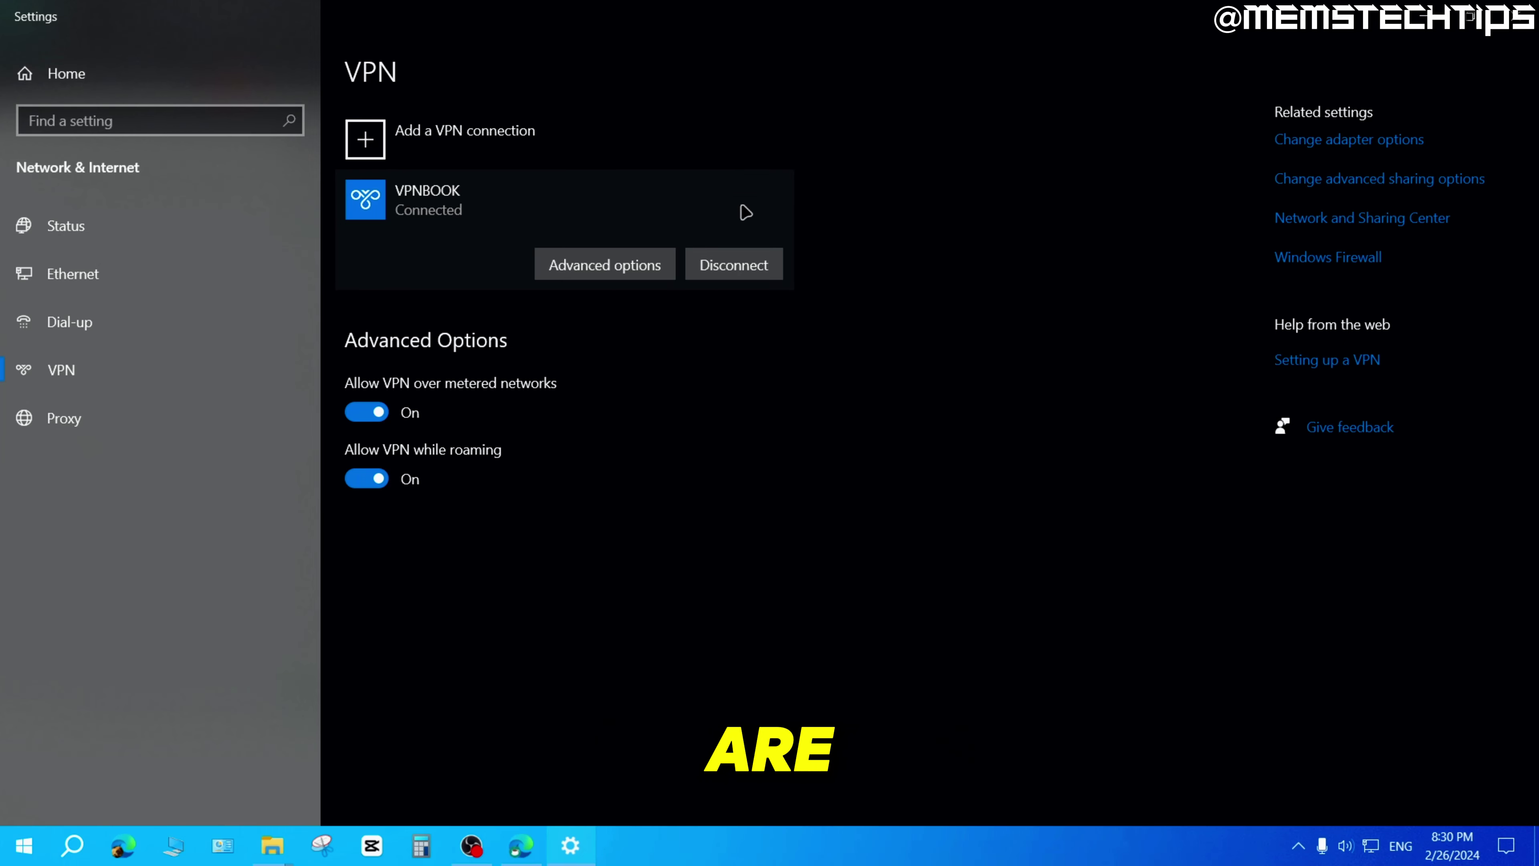
In a new tab, search Google for 'whats my ip' and open whatismyipaddress.com.
left_click(525, 843)
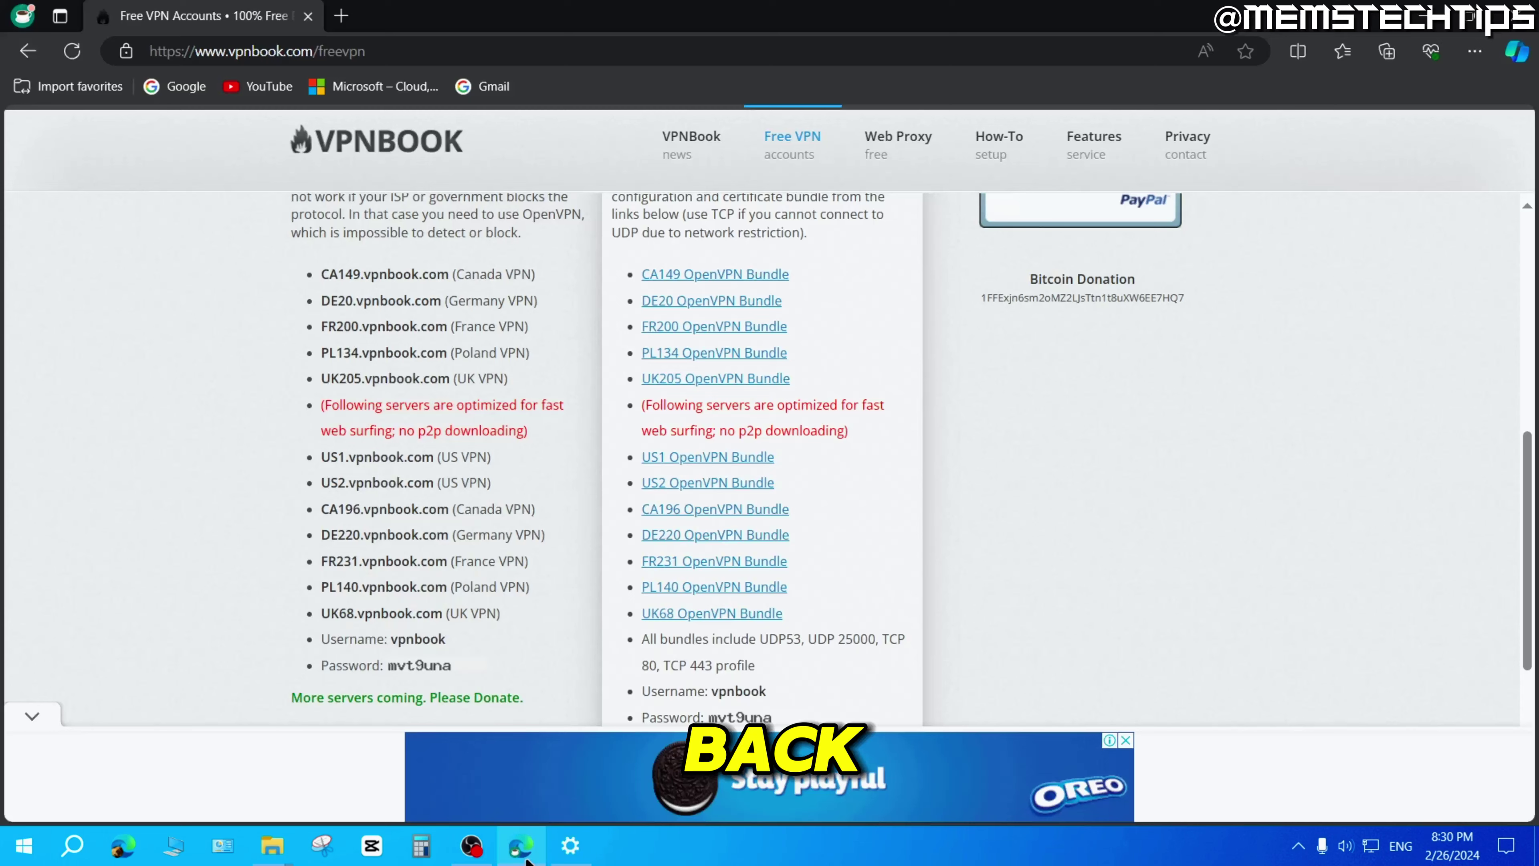
left_click(341, 16)
left_click(176, 87)
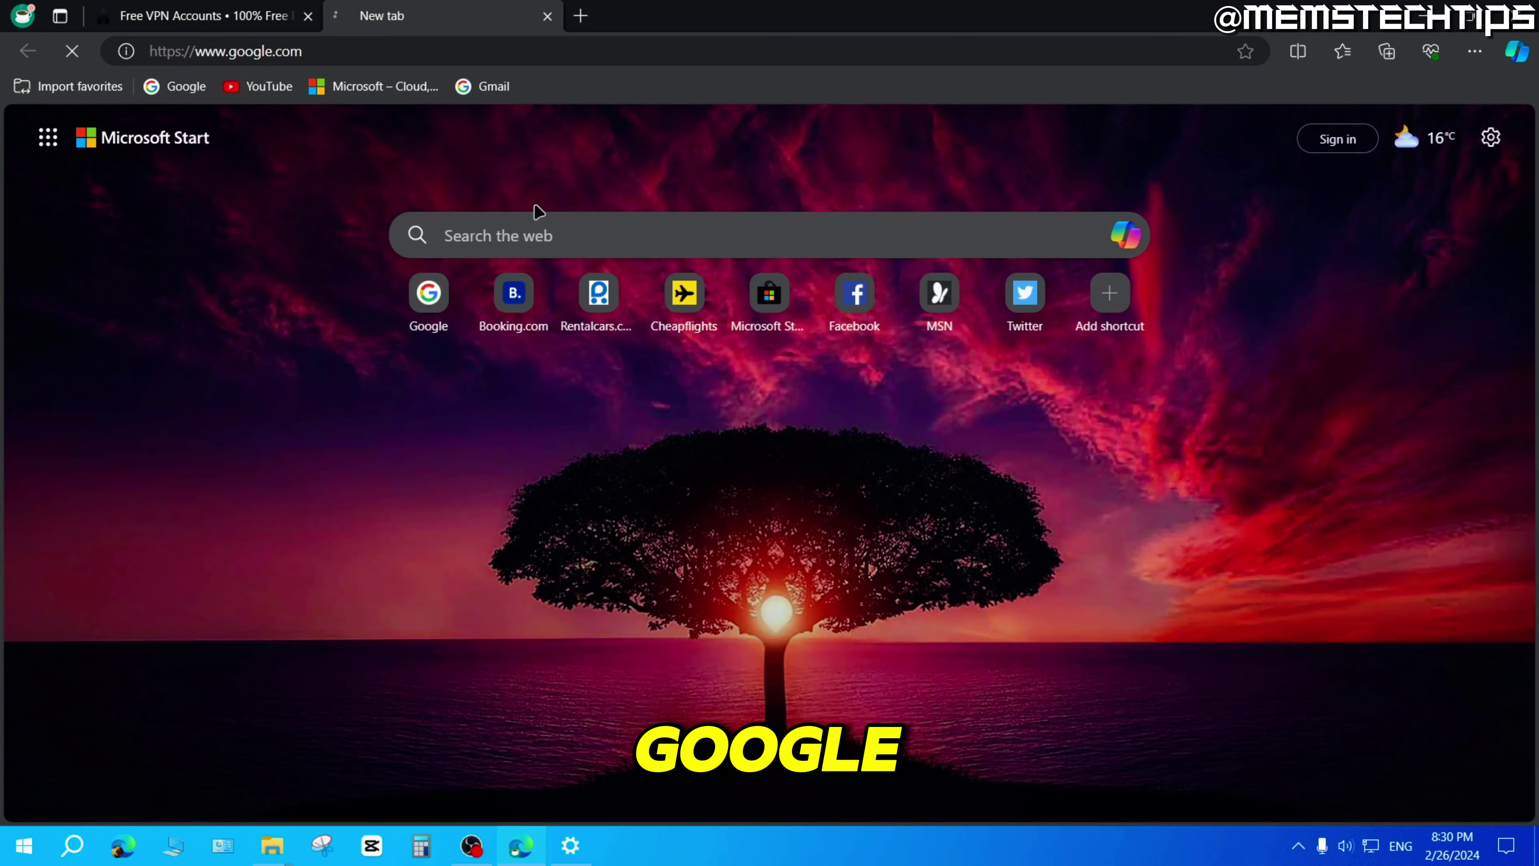
left_click(783, 383)
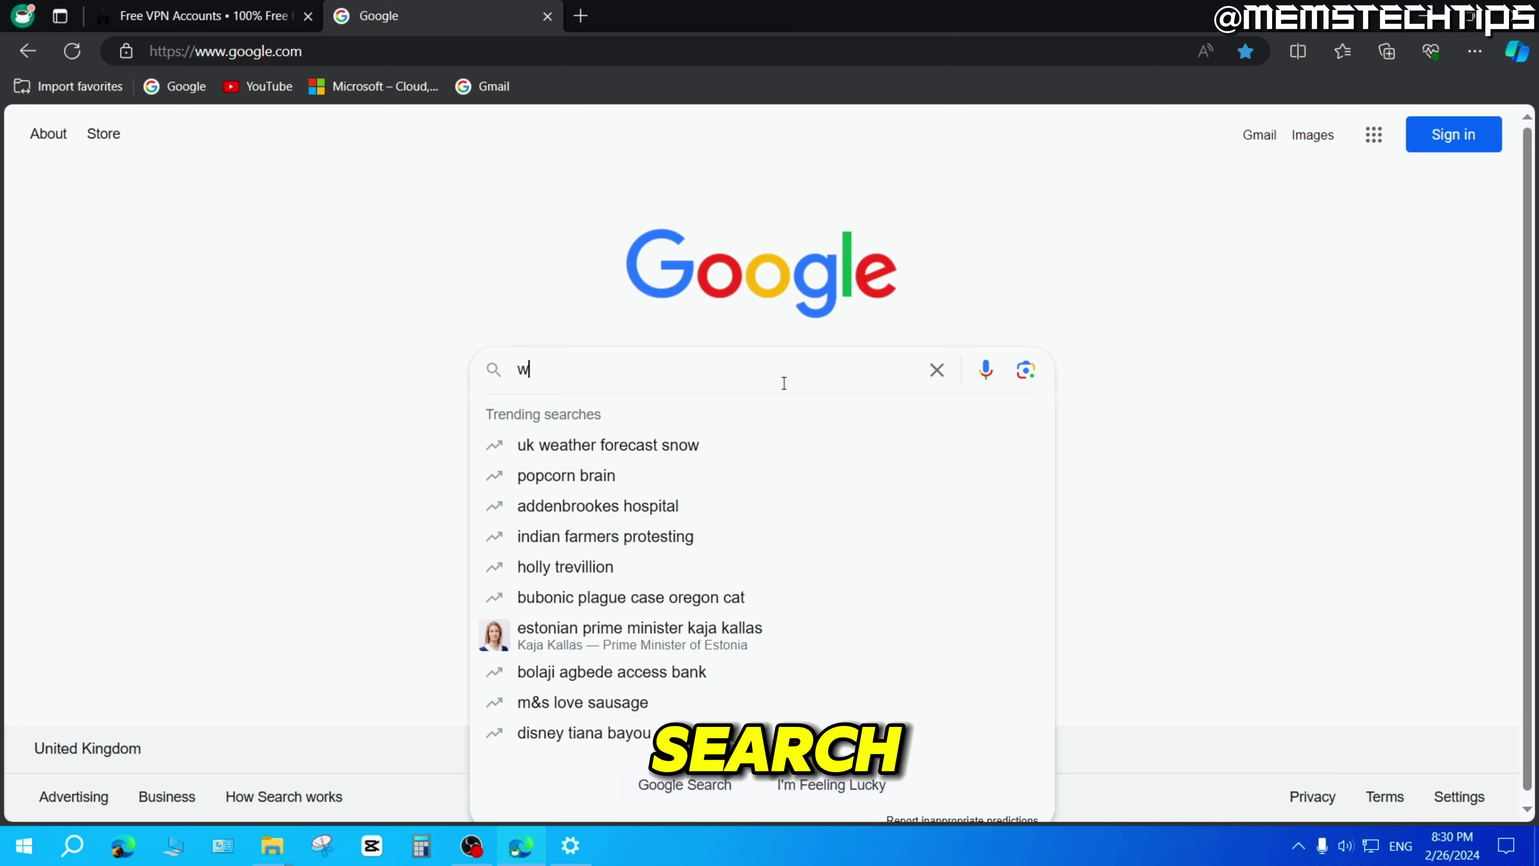
type("hats my ip")
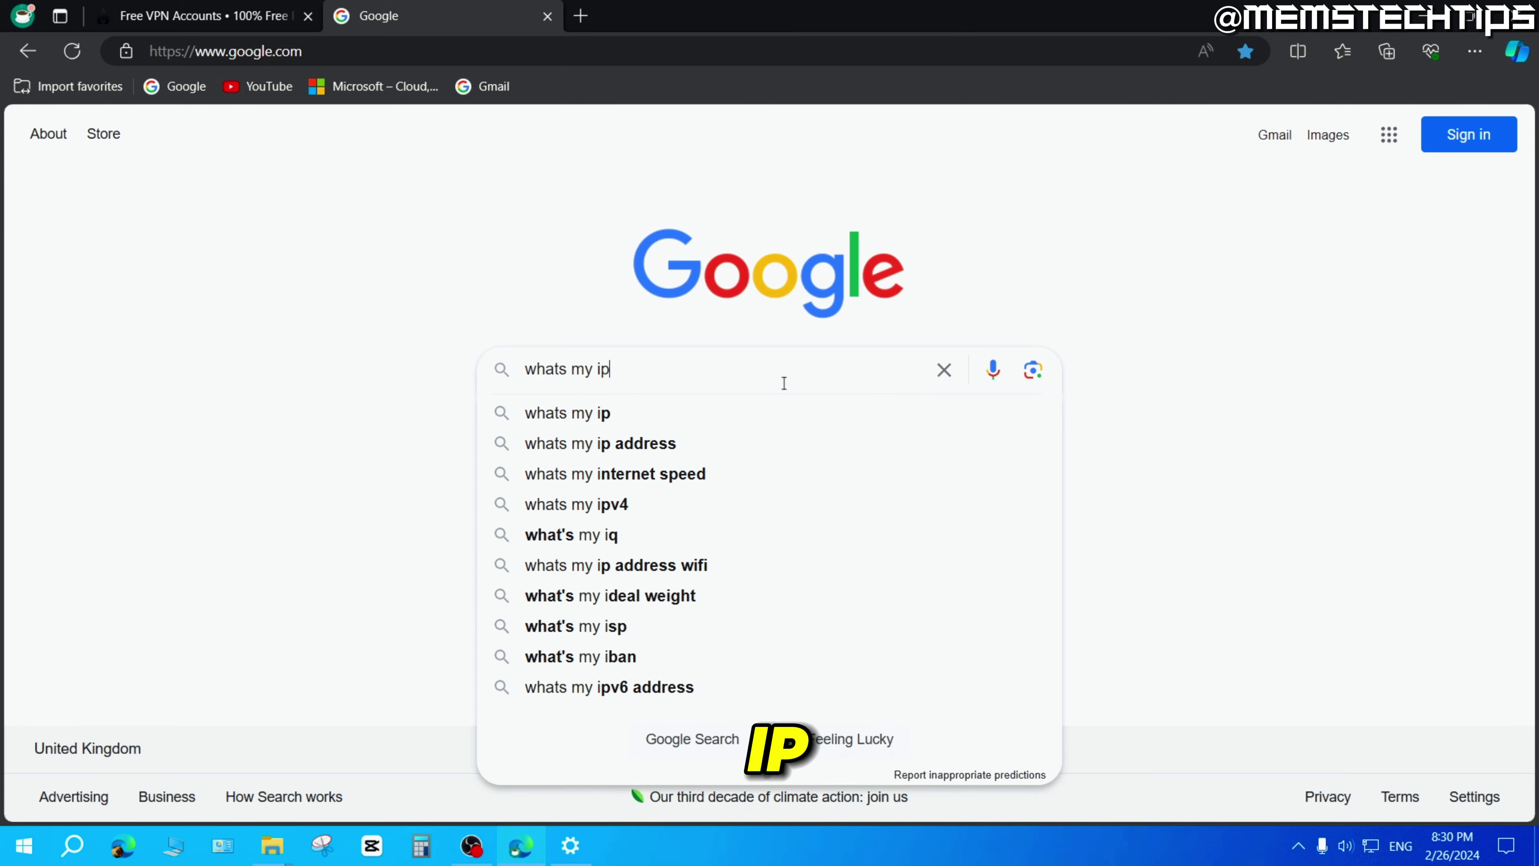
key("Return")
left_click(424, 233)
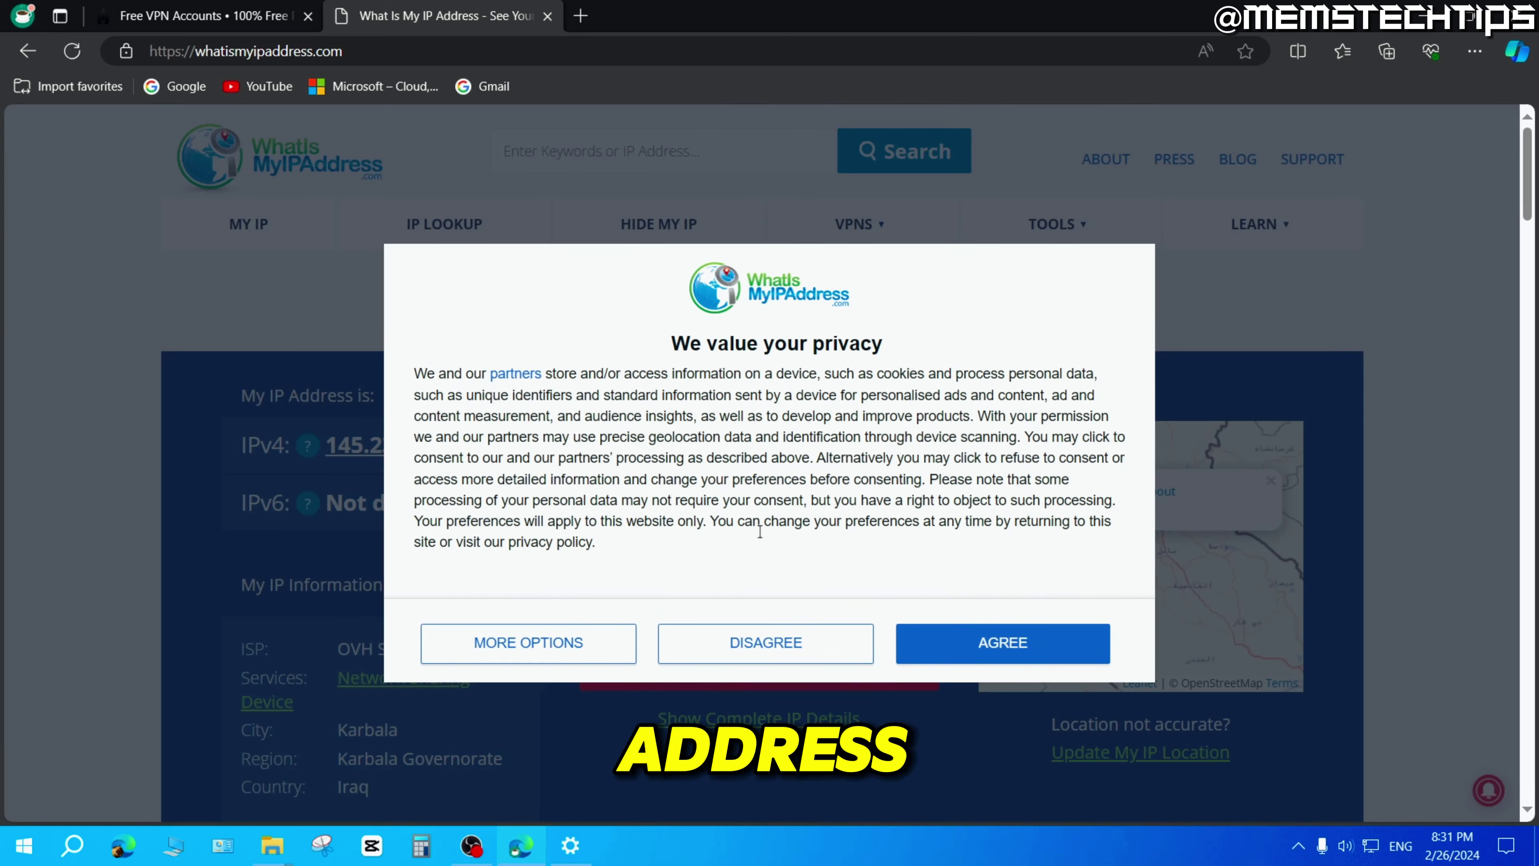
Dismiss the consent prompt, check the country Iraq, and copy the IPv4 address 145.239.252.205.
left_click(1004, 643)
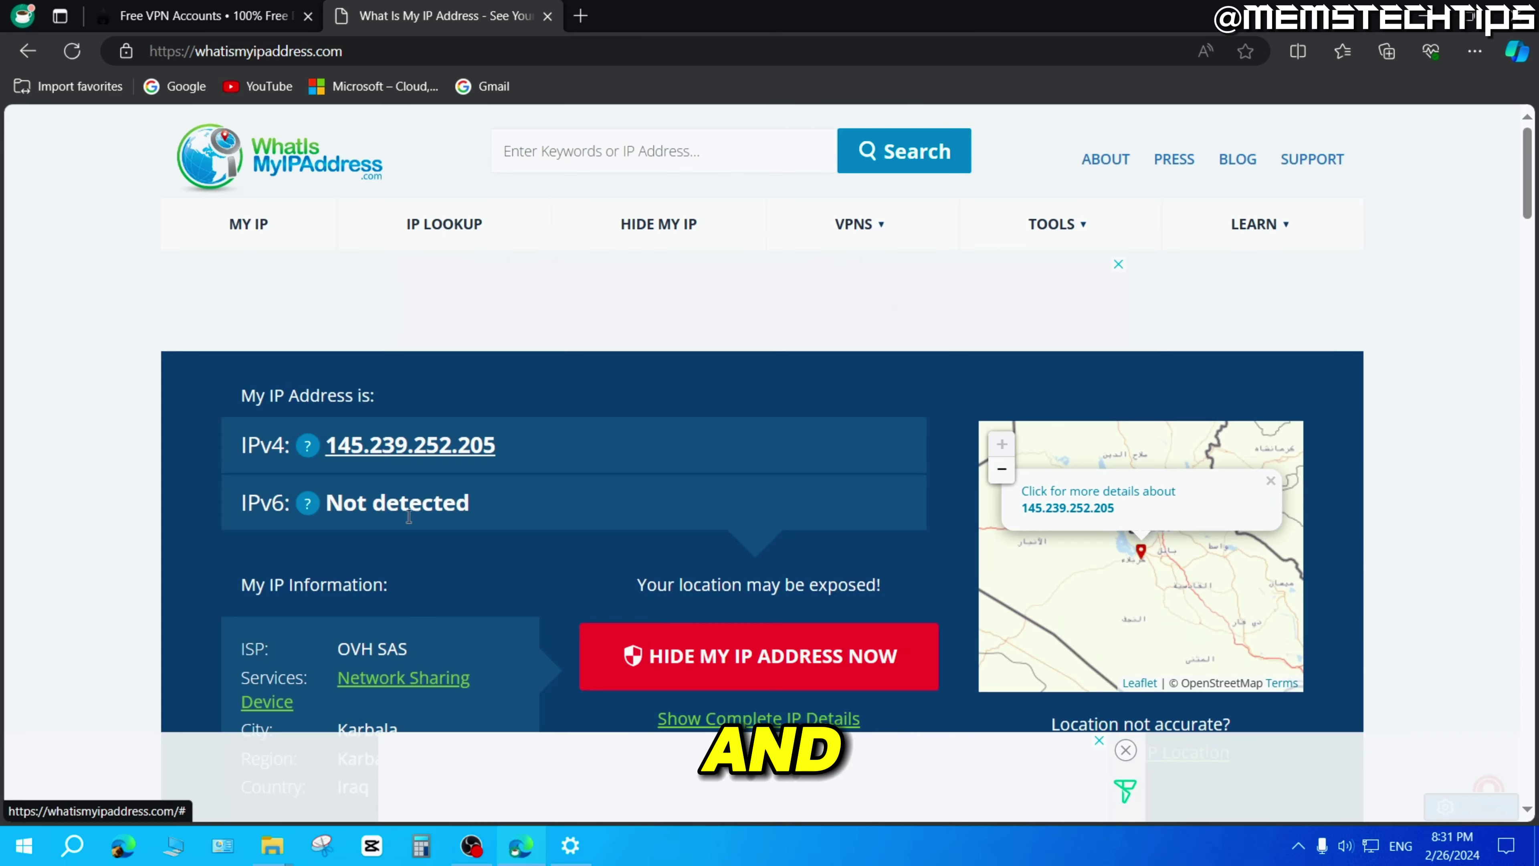
scroll(485, 524, "down", 3)
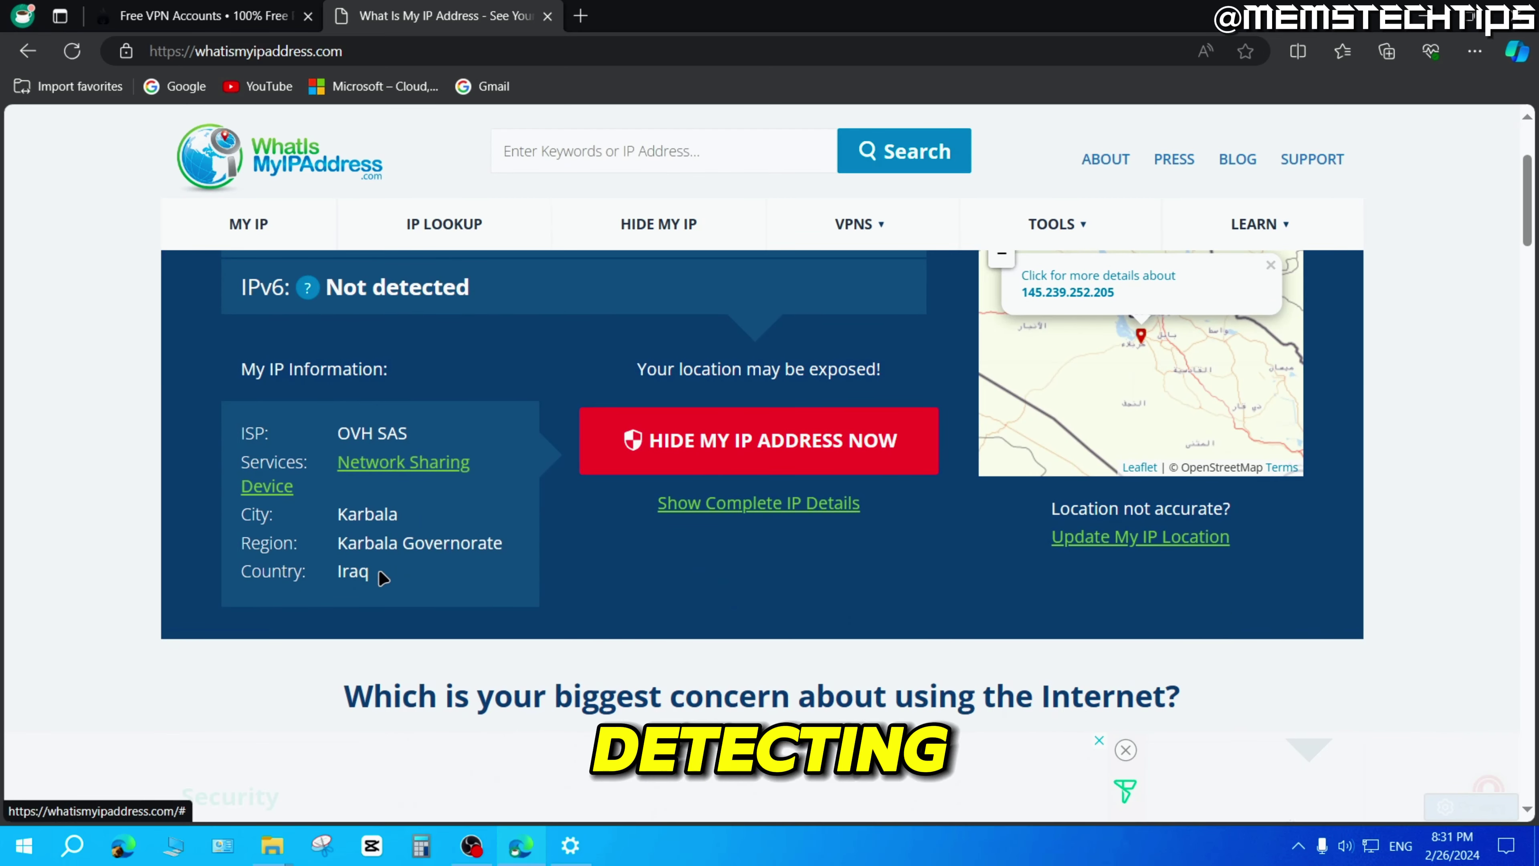
left_click_drag(383, 578, 335, 572)
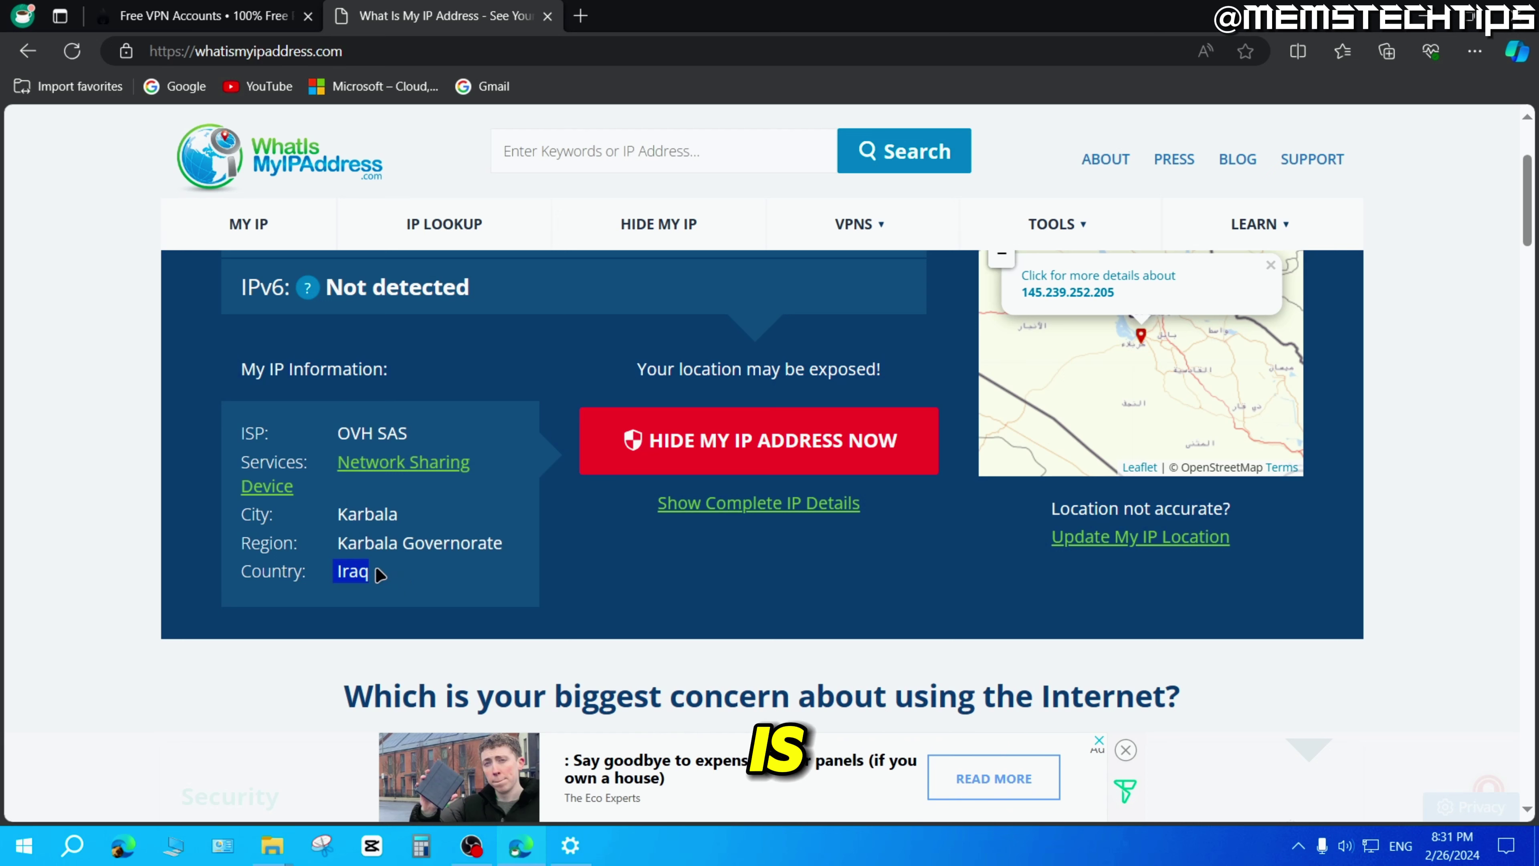
scroll(494, 572, "up", 2)
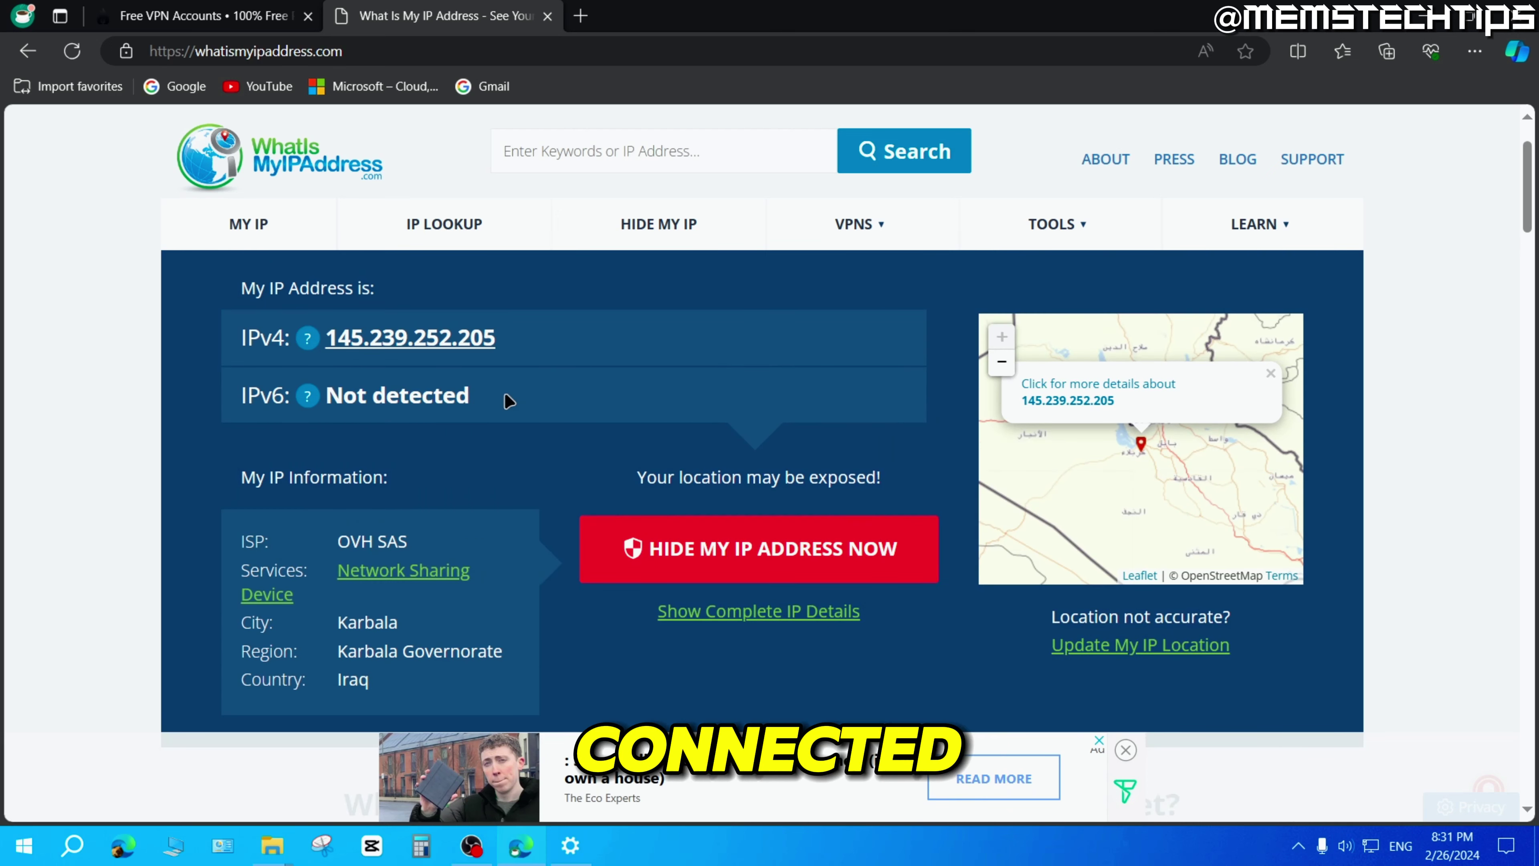
left_click_drag(516, 351, 335, 351)
key("ctrl+c")
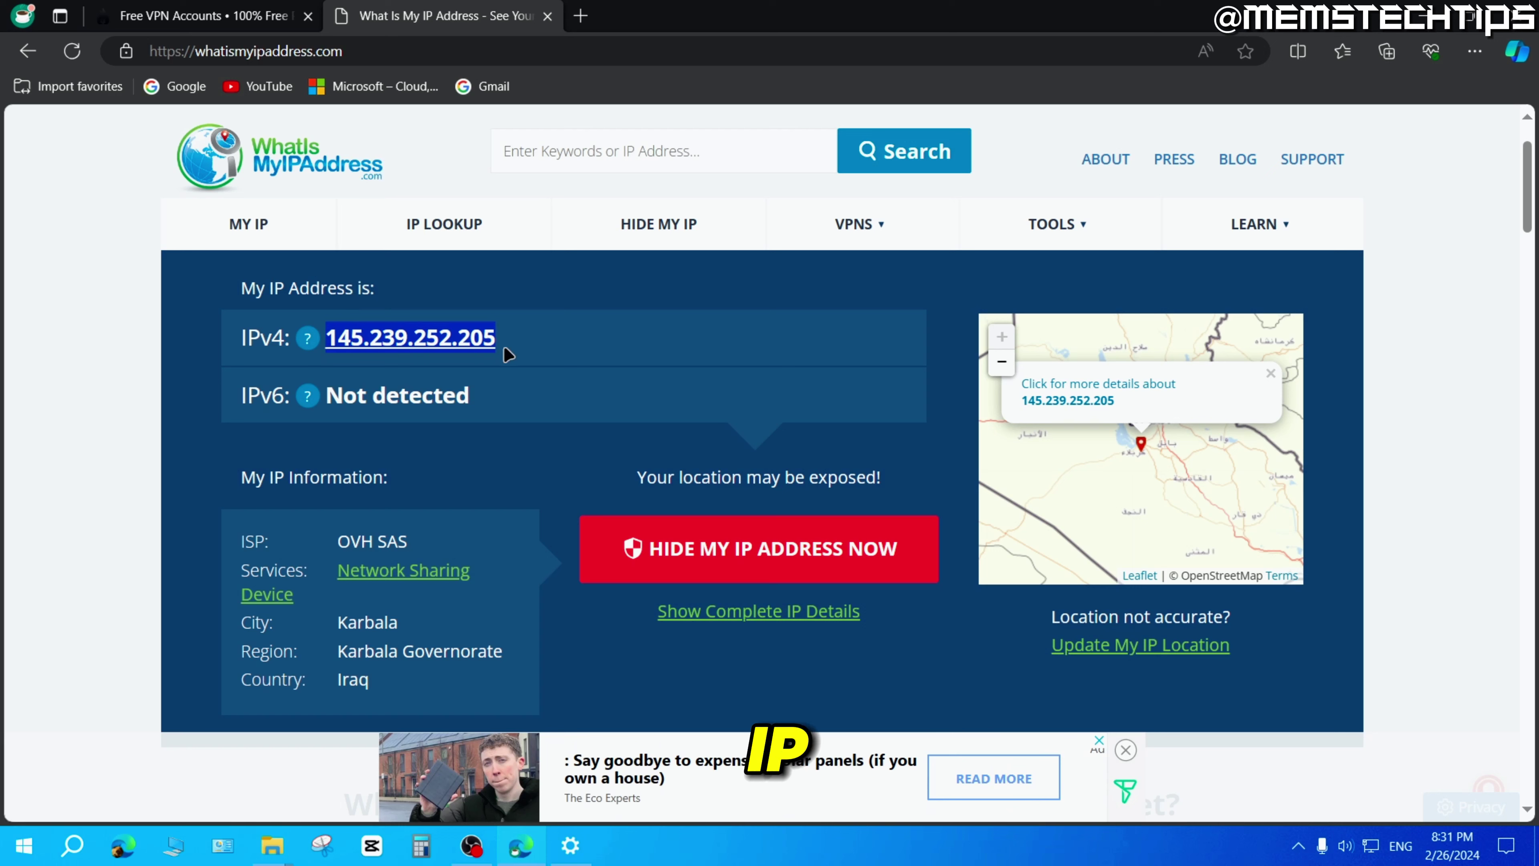
left_click(521, 358)
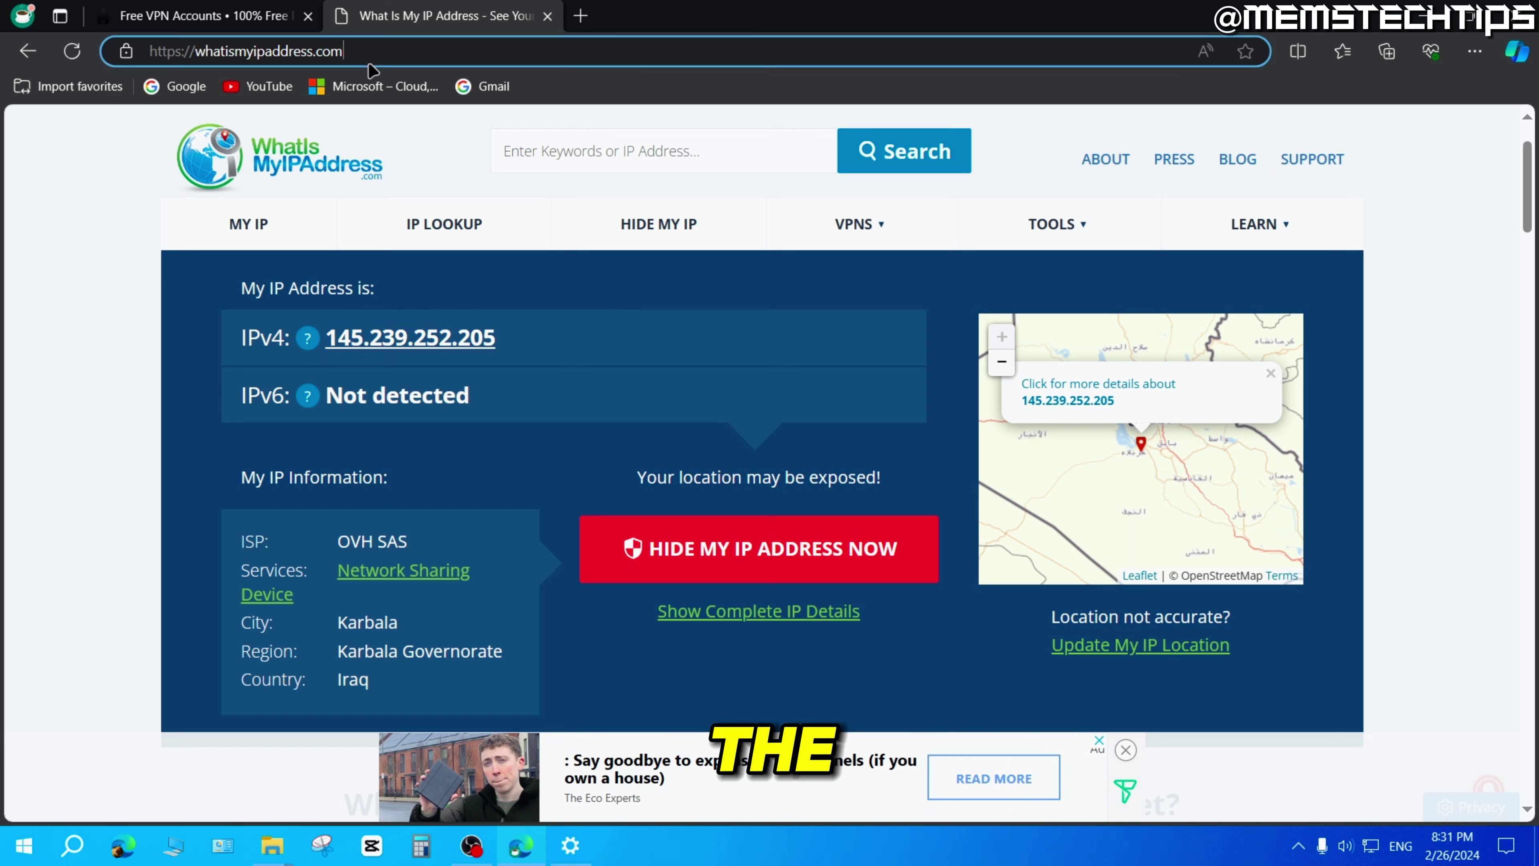
Load speedtest.net, let the test run, and highlight the 43.37 Mbps download result.
left_click(377, 49)
type("speedt")
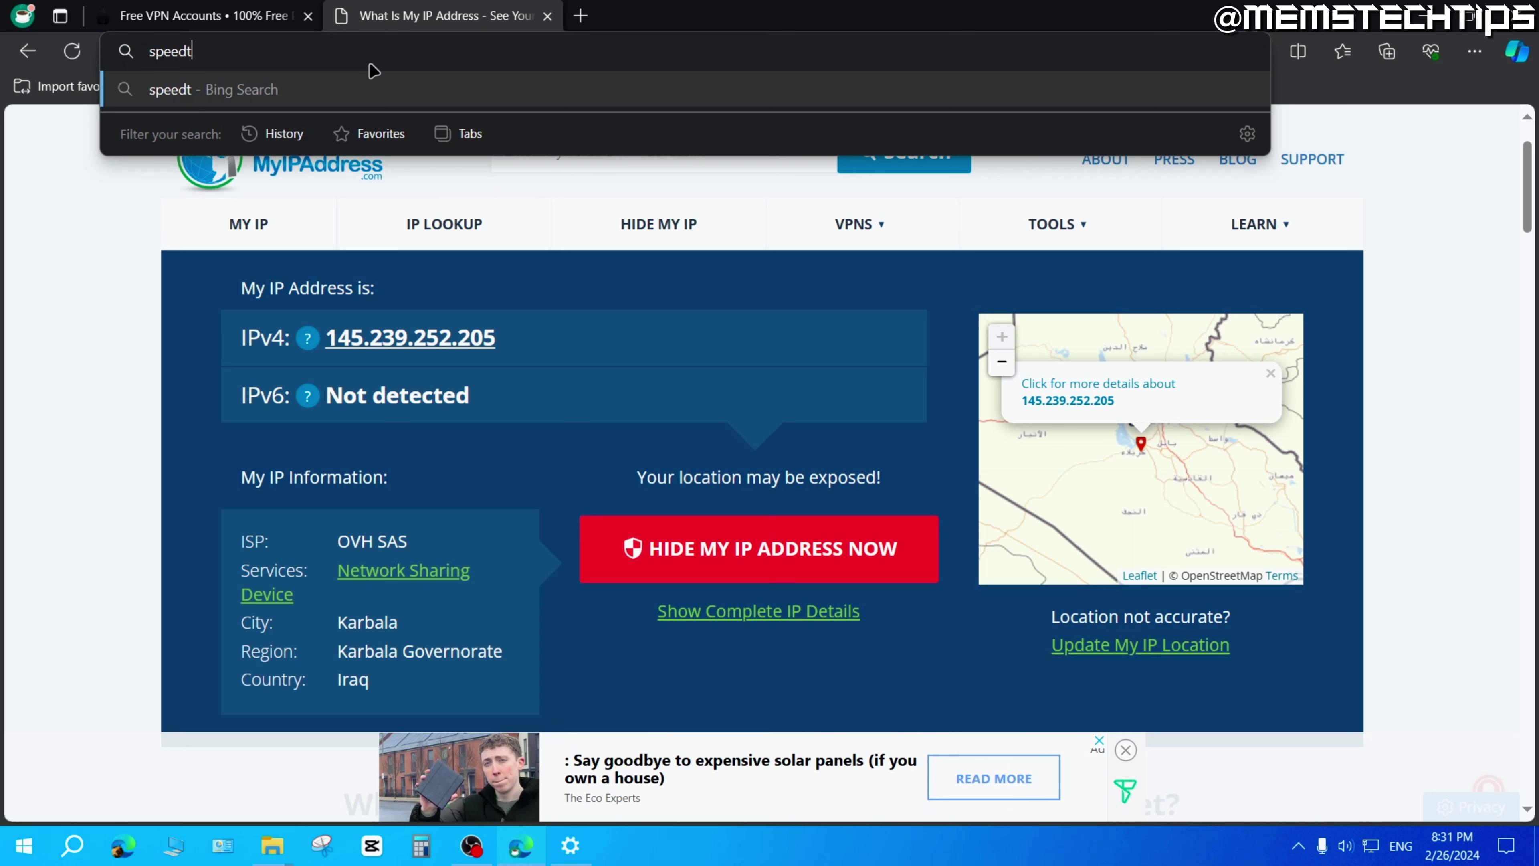
type("est.net")
key("Return")
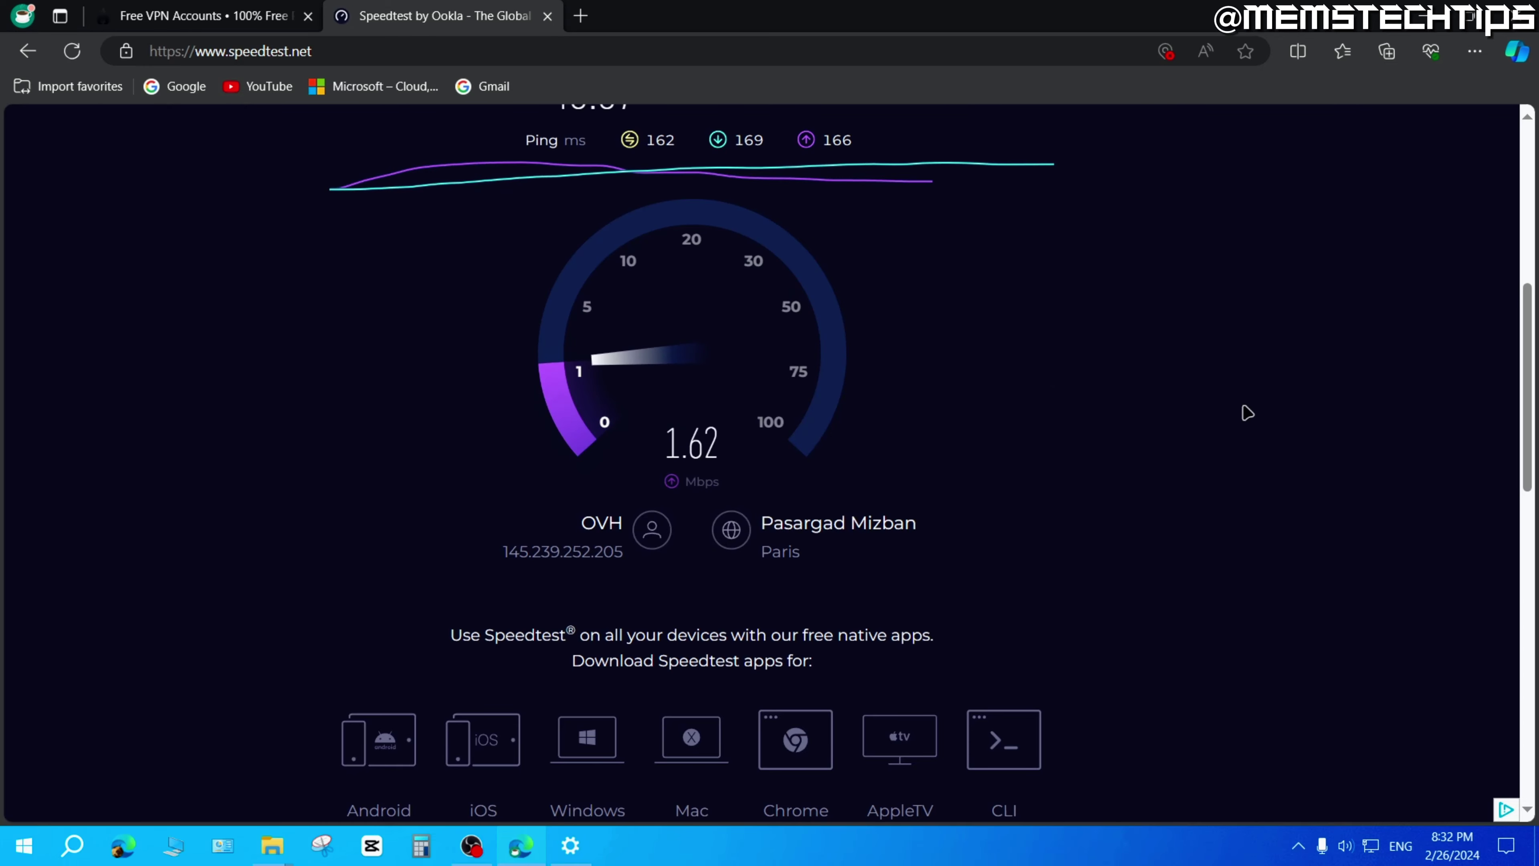
left_click_drag(550, 340, 840, 347)
left_click(937, 358)
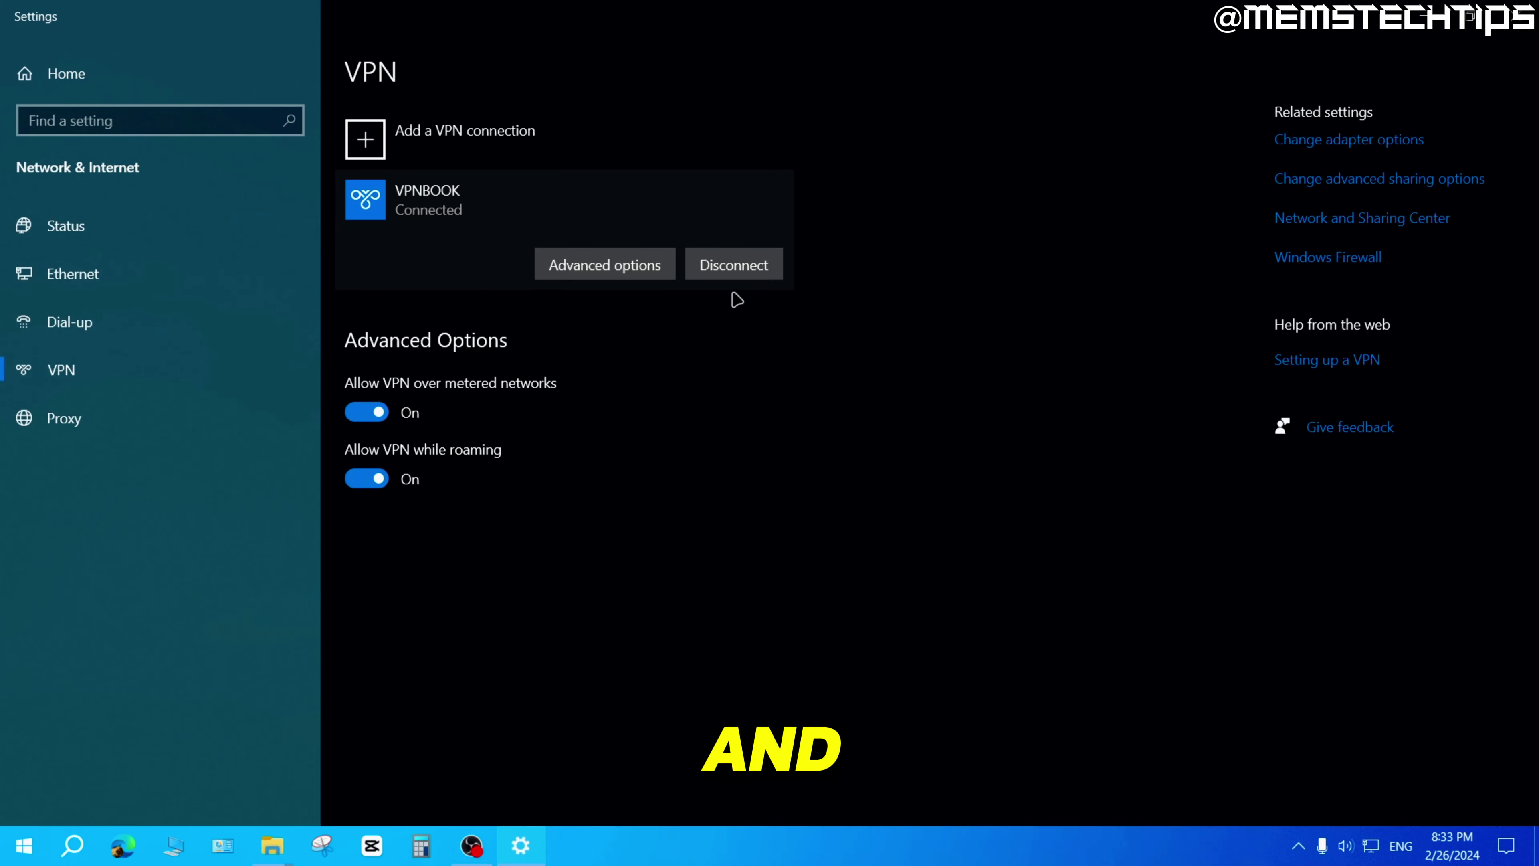
Disconnect VPNBOOK and review its Edit form, cancelling without changes.
left_click(739, 272)
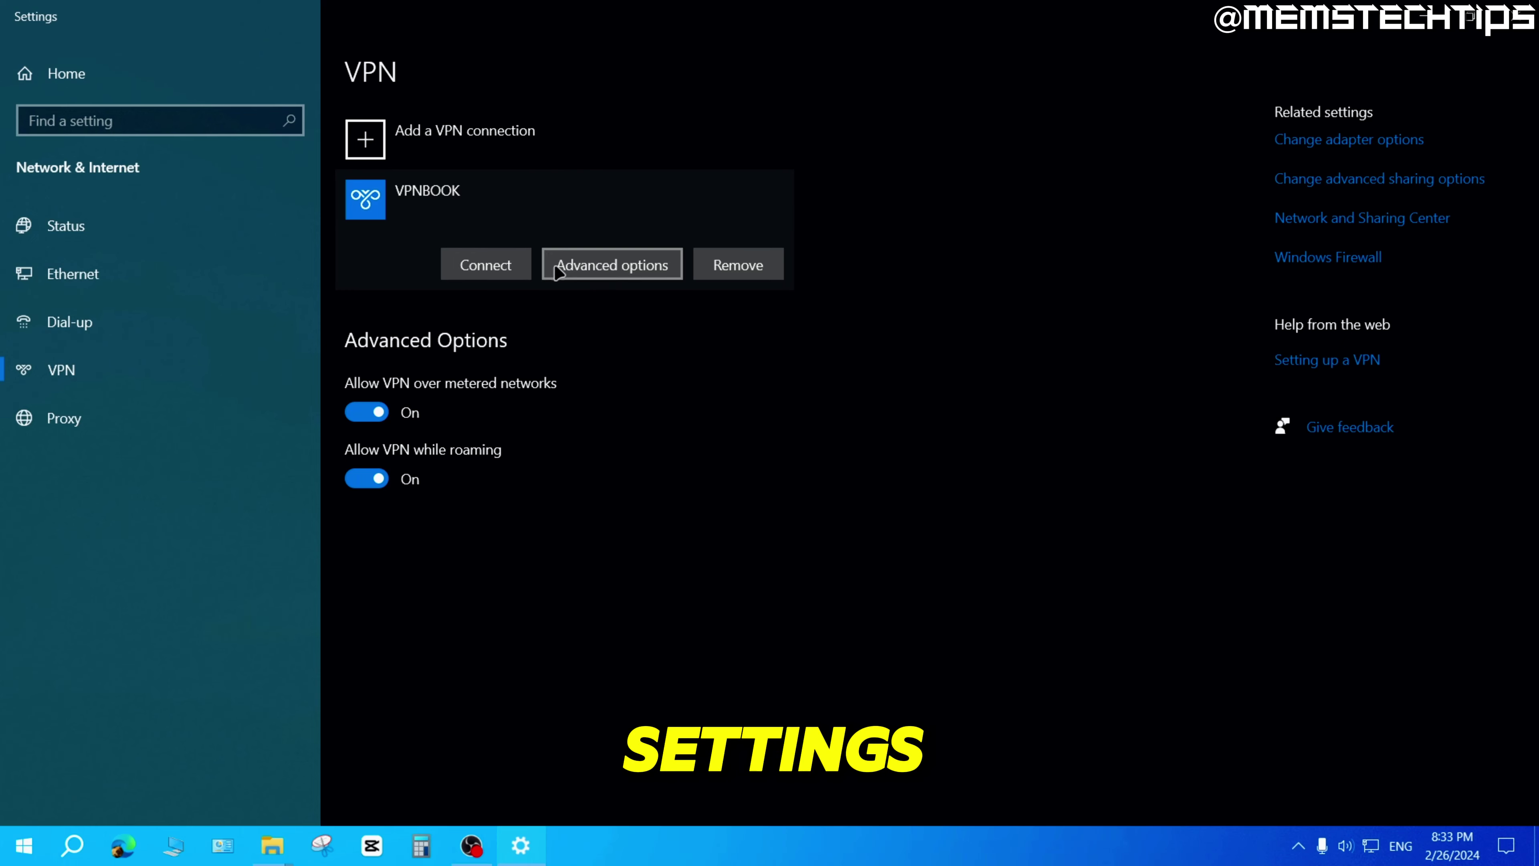
left_click(633, 266)
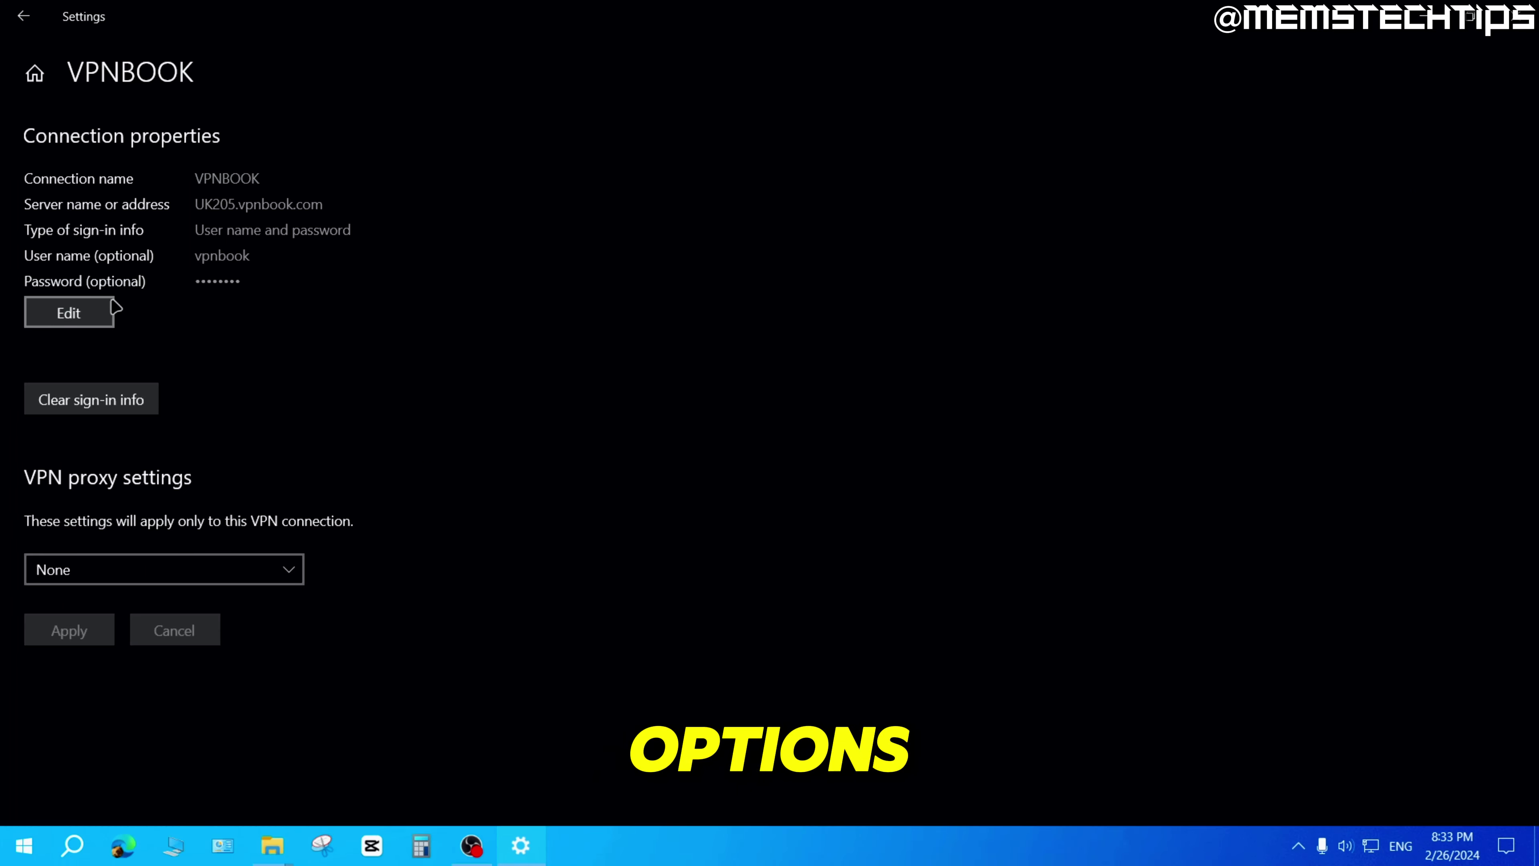
left_click(85, 311)
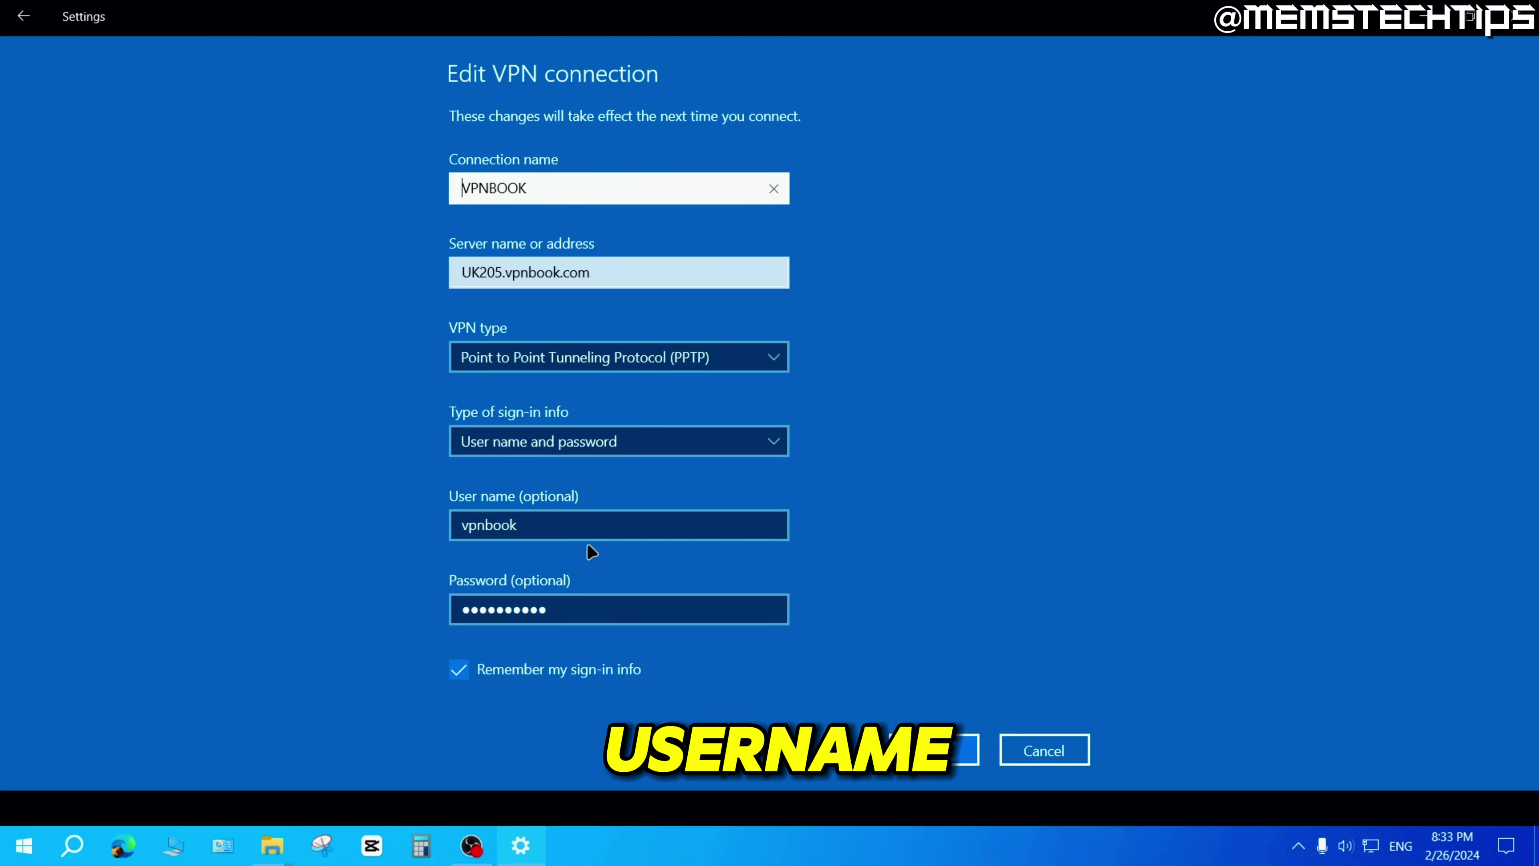
left_click(1070, 758)
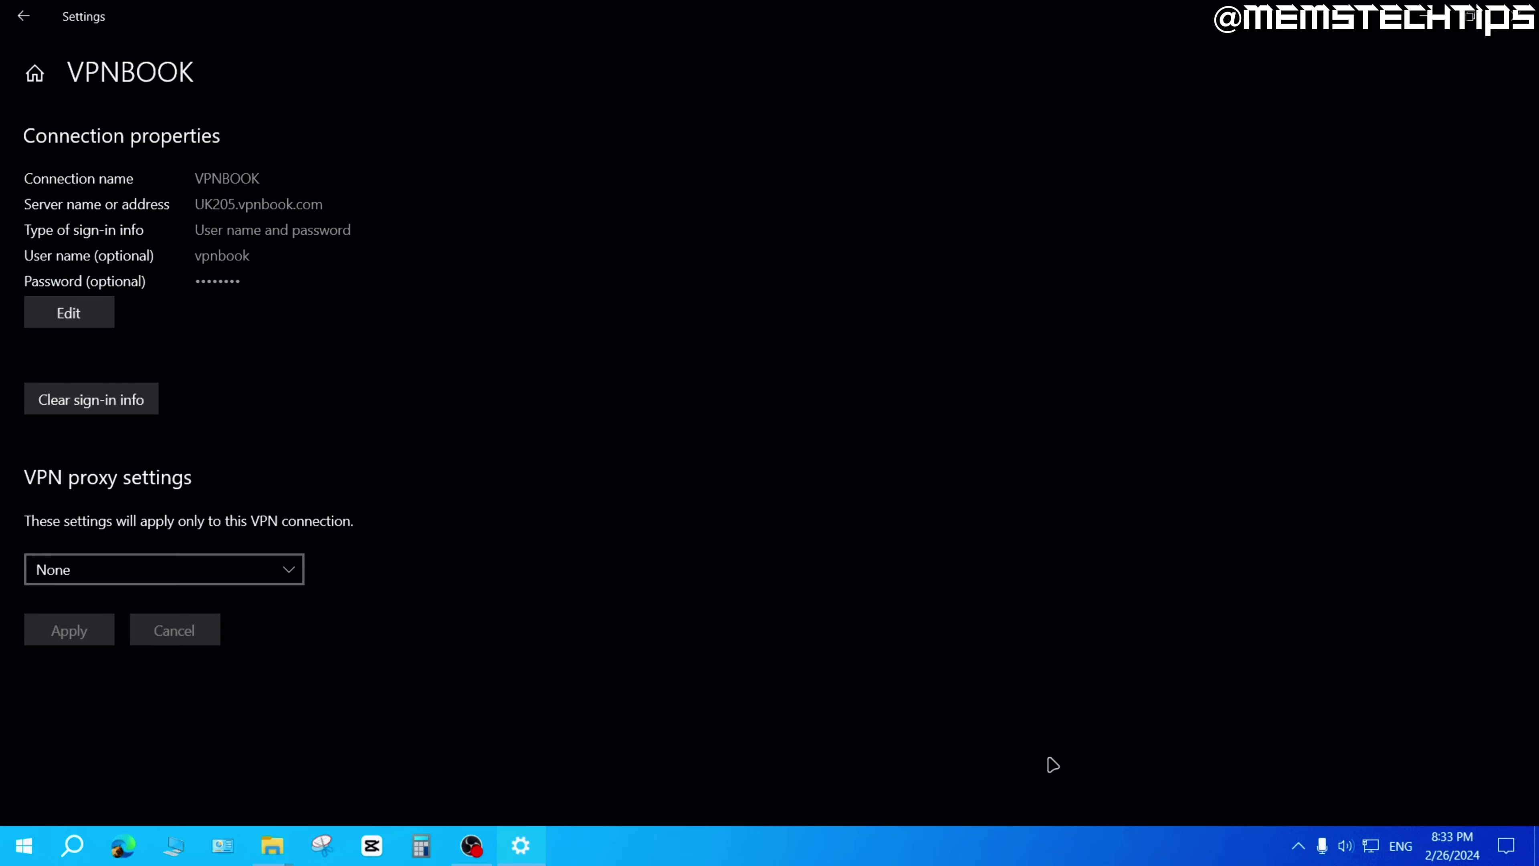
left_click(23, 17)
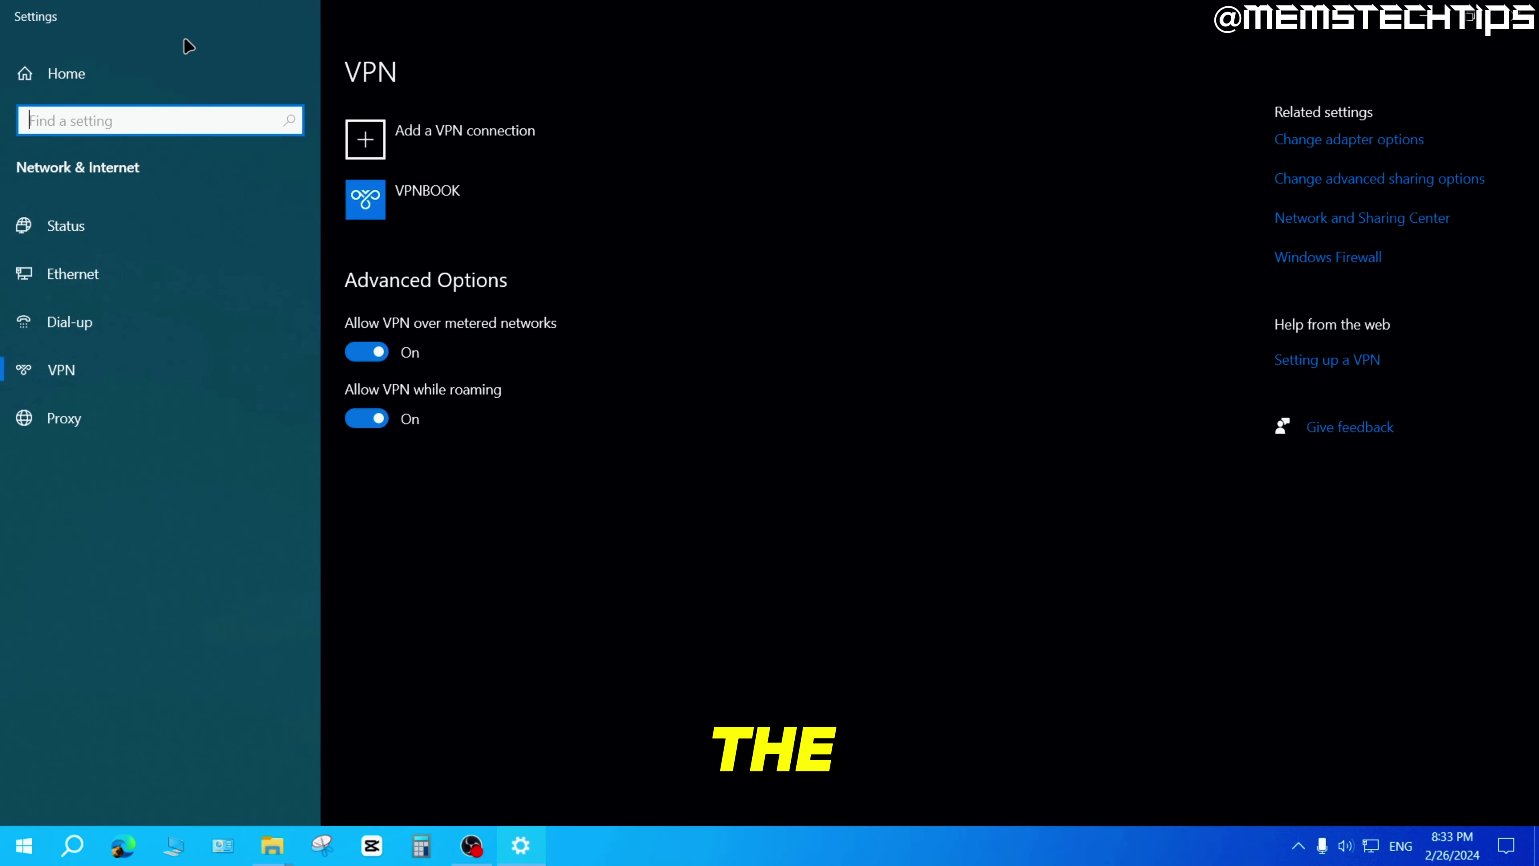
Remove the VPNBOOK connection and confirm the deletion.
left_click(418, 191)
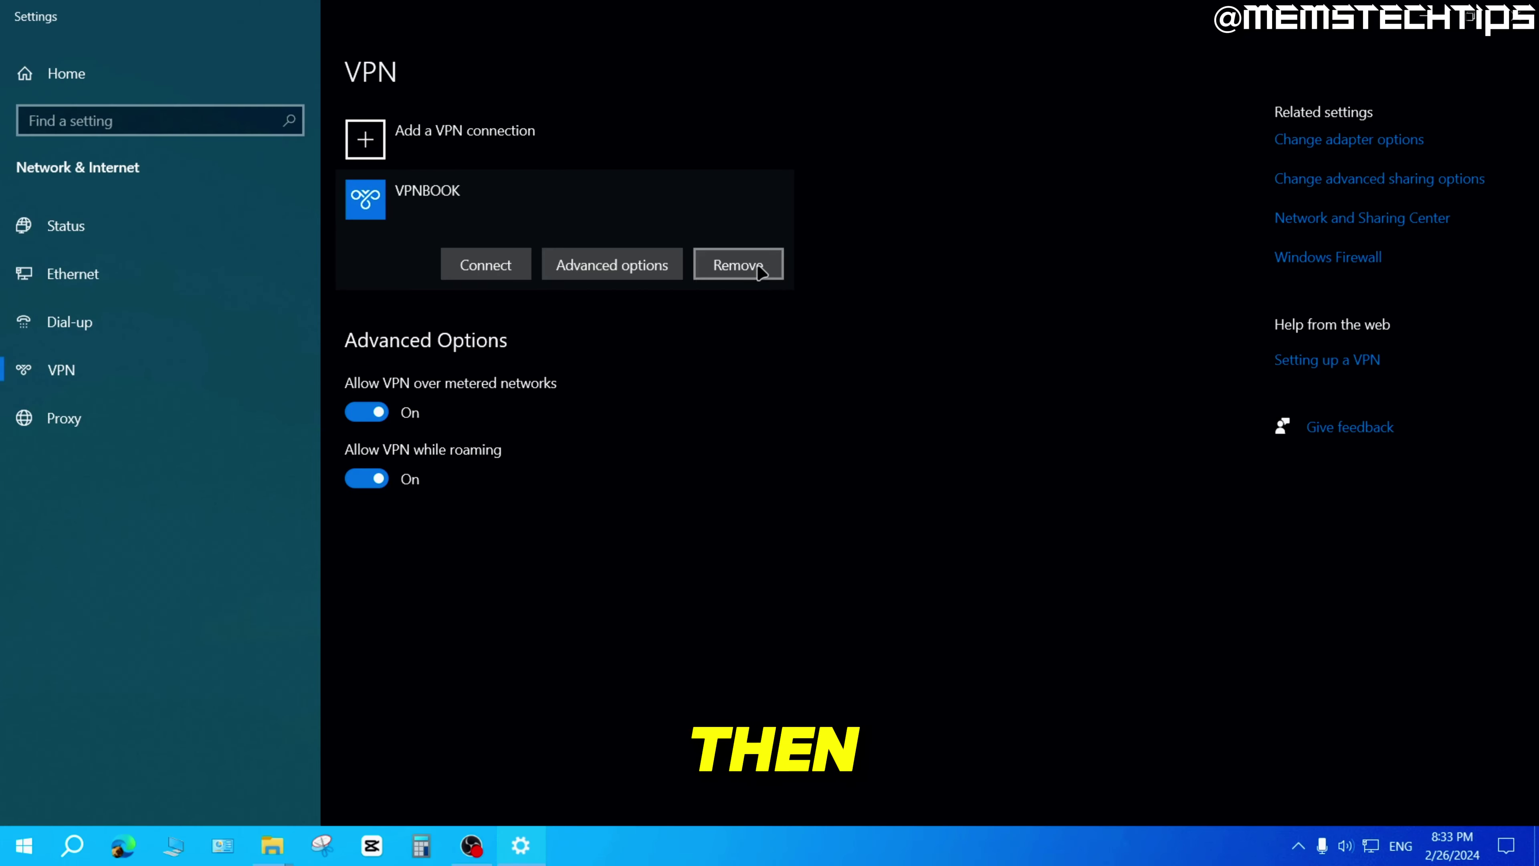
left_click(760, 271)
left_click(930, 223)
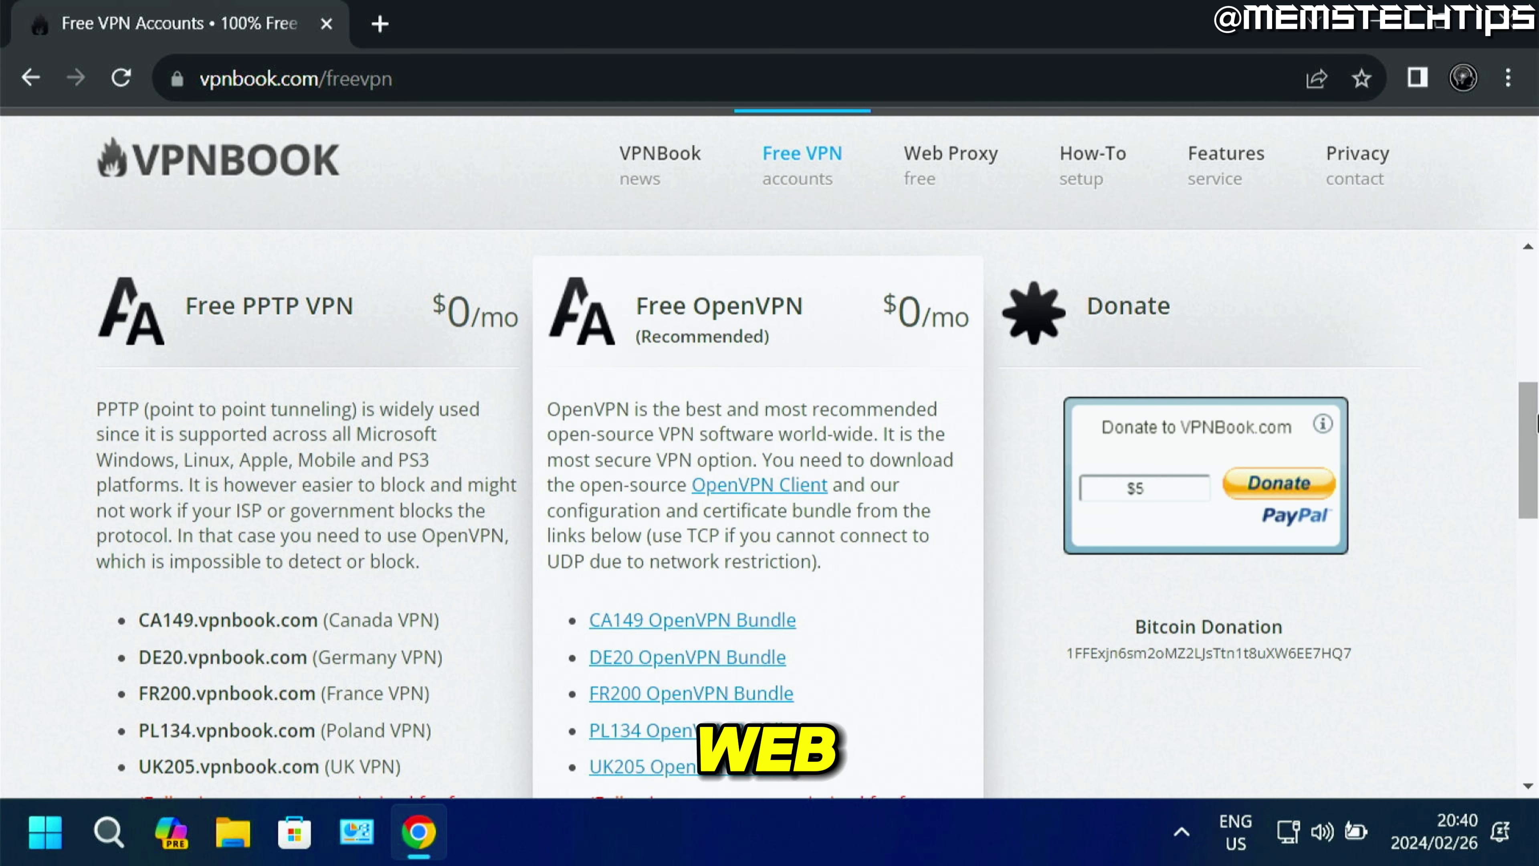
Scroll to VPNBook's PPTP server list and bring up the network icon's quick menu.
left_click_drag(1528, 424, 1537, 515)
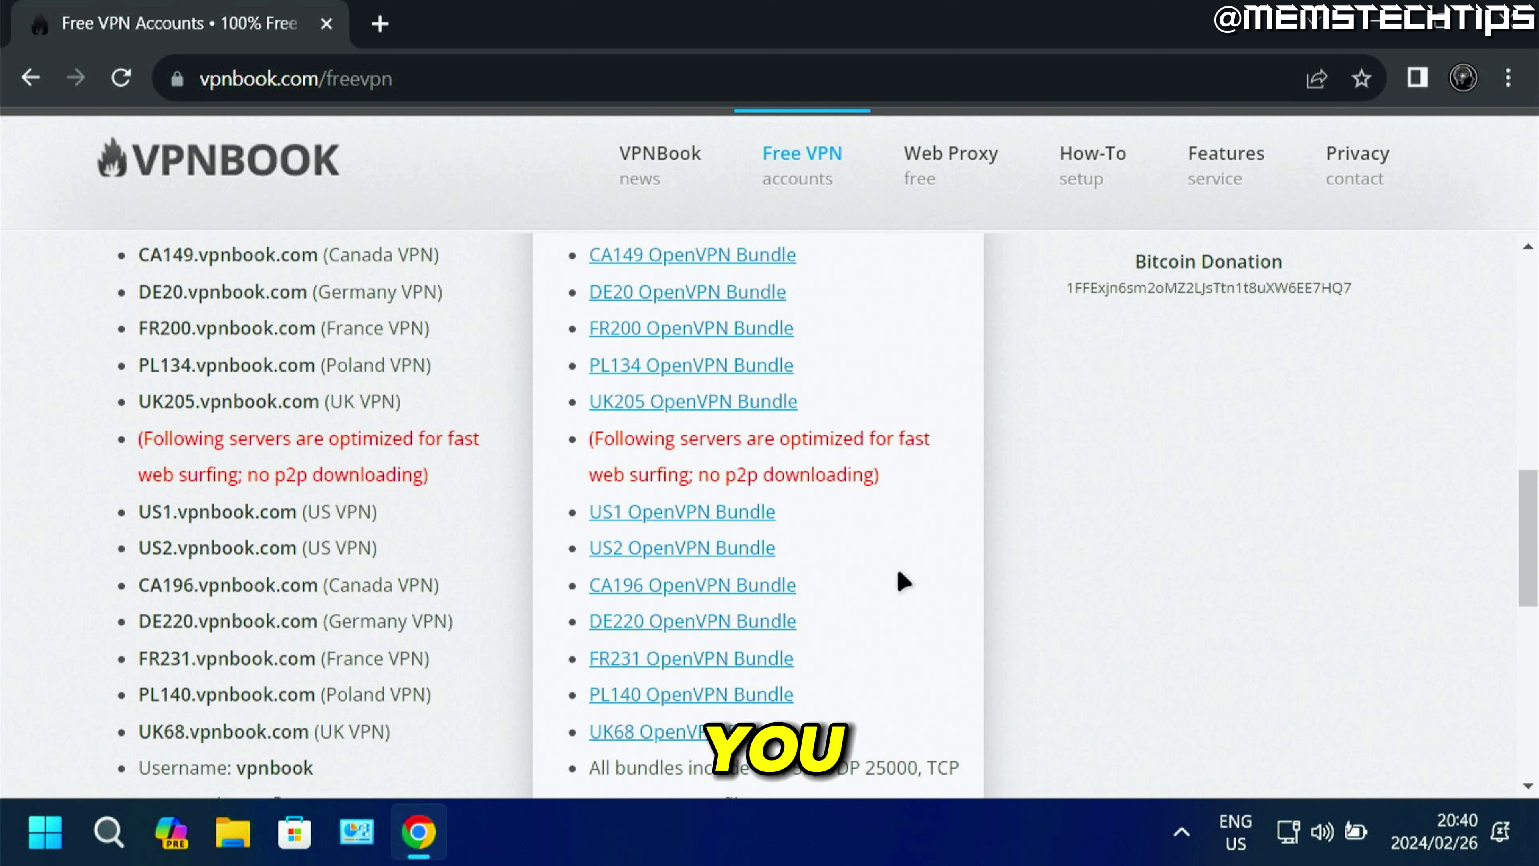
right_click(1310, 825)
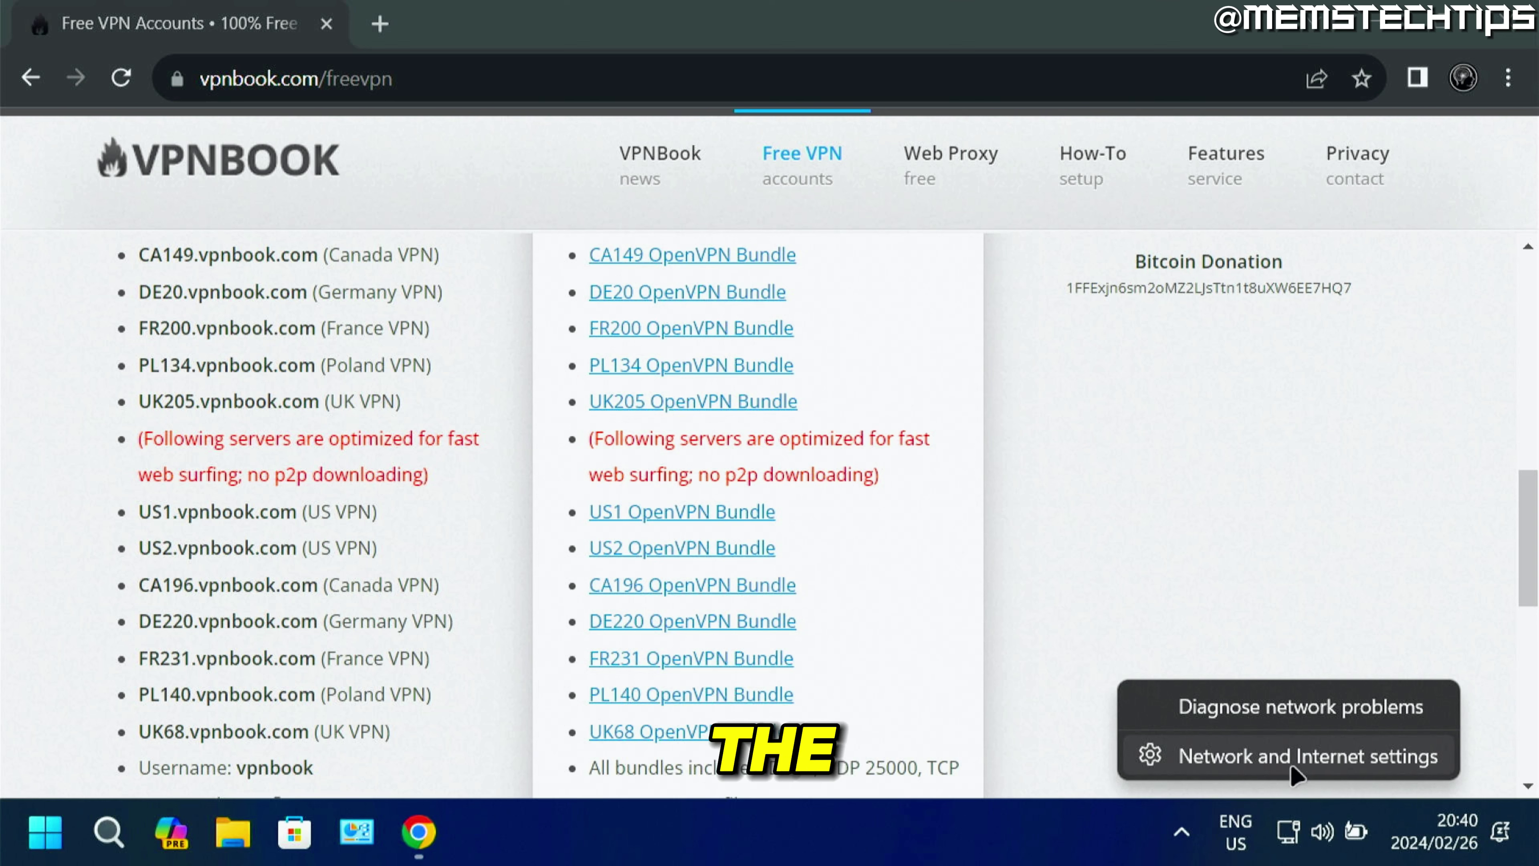
Start adding a new VPN connection with Windows (built-in) as the provider.
left_click(1248, 763)
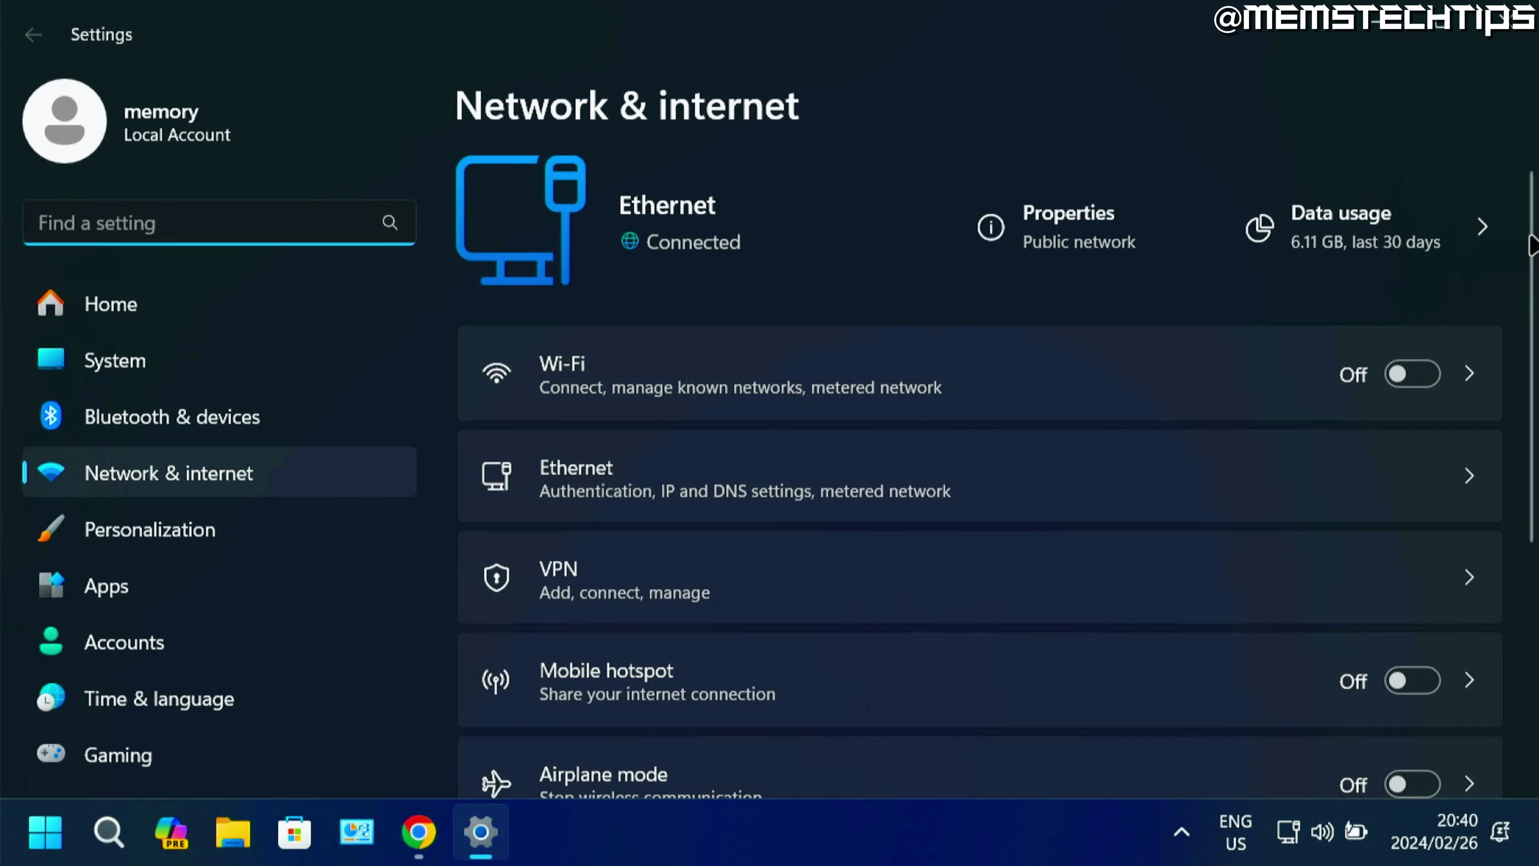
scroll(1432, 361, "down", 3)
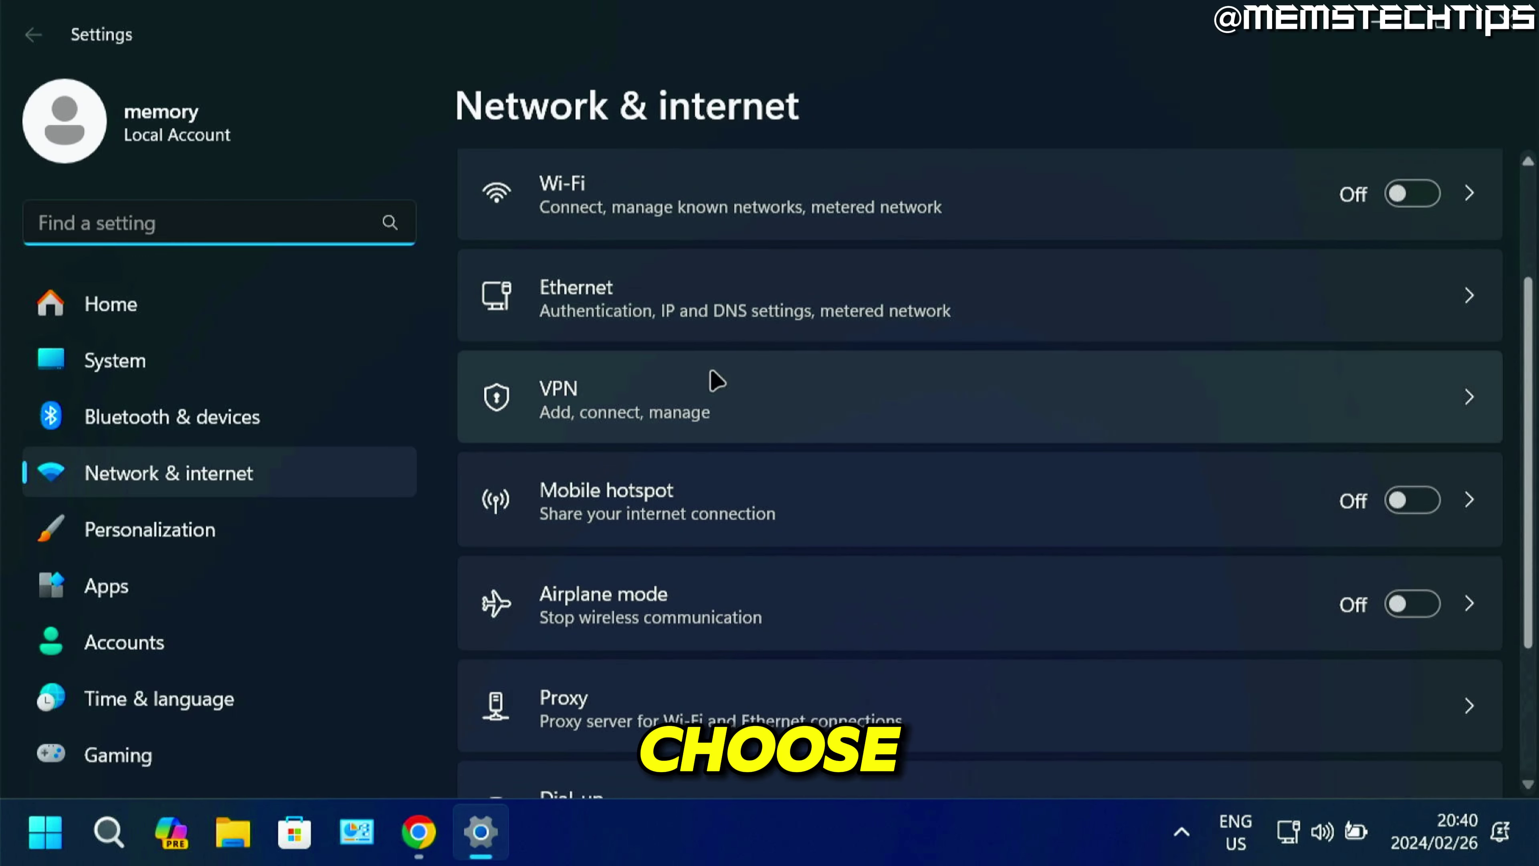
left_click(830, 418)
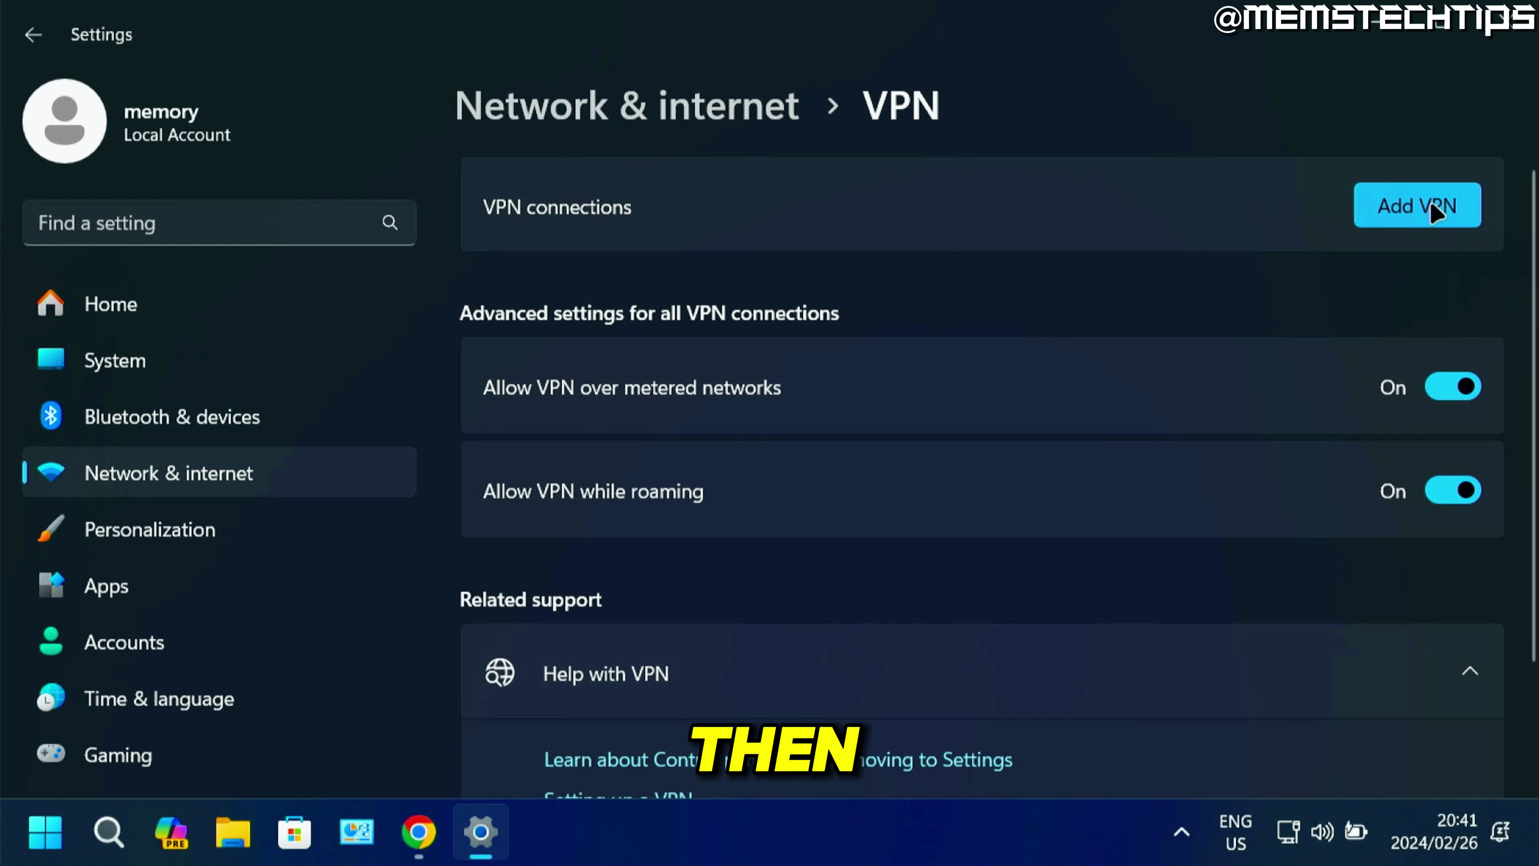
left_click(1417, 209)
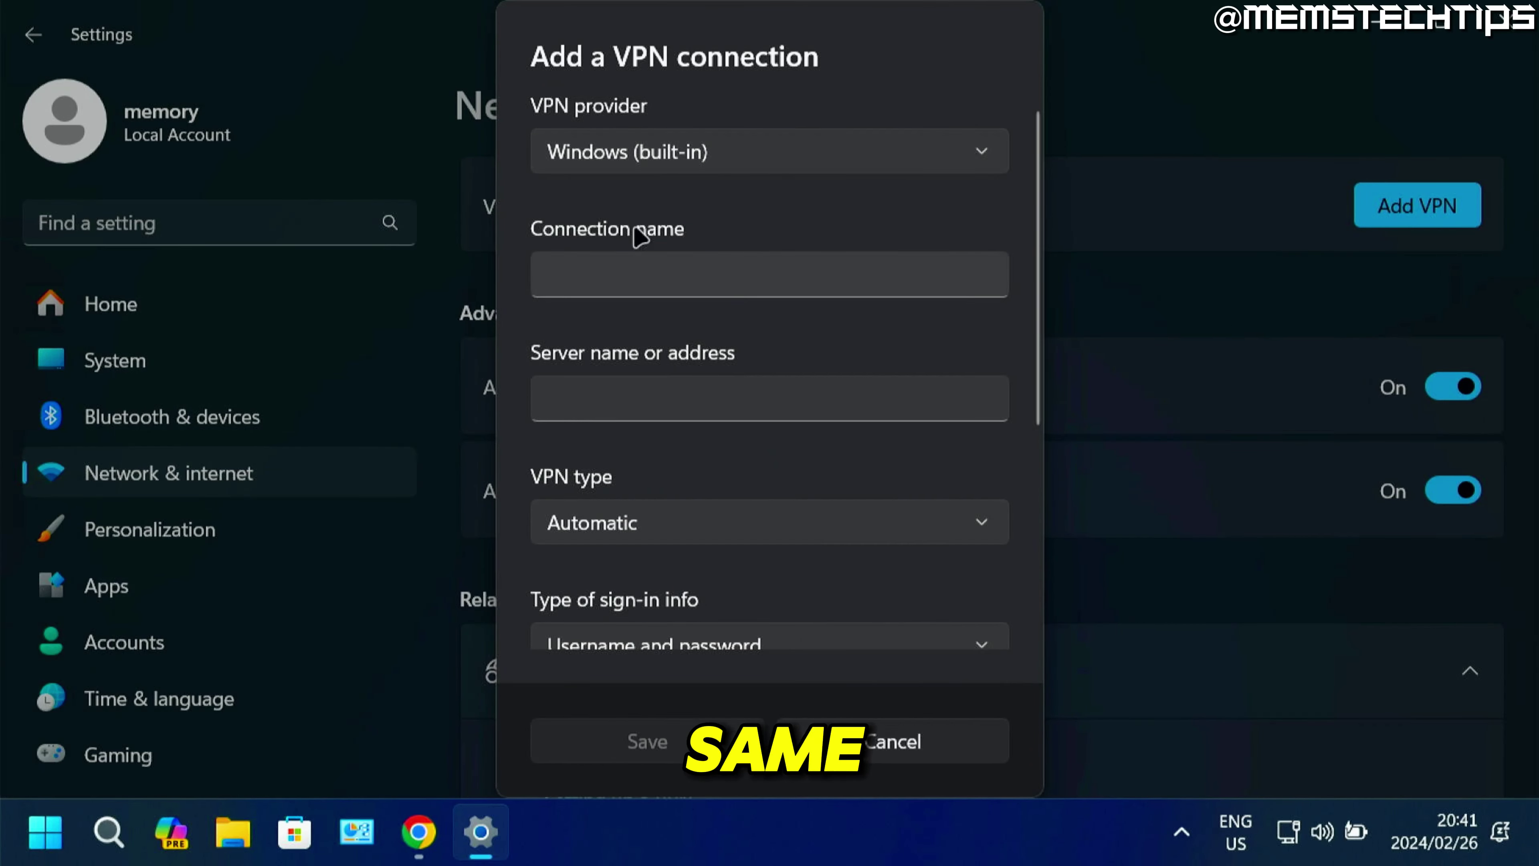
left_click(676, 155)
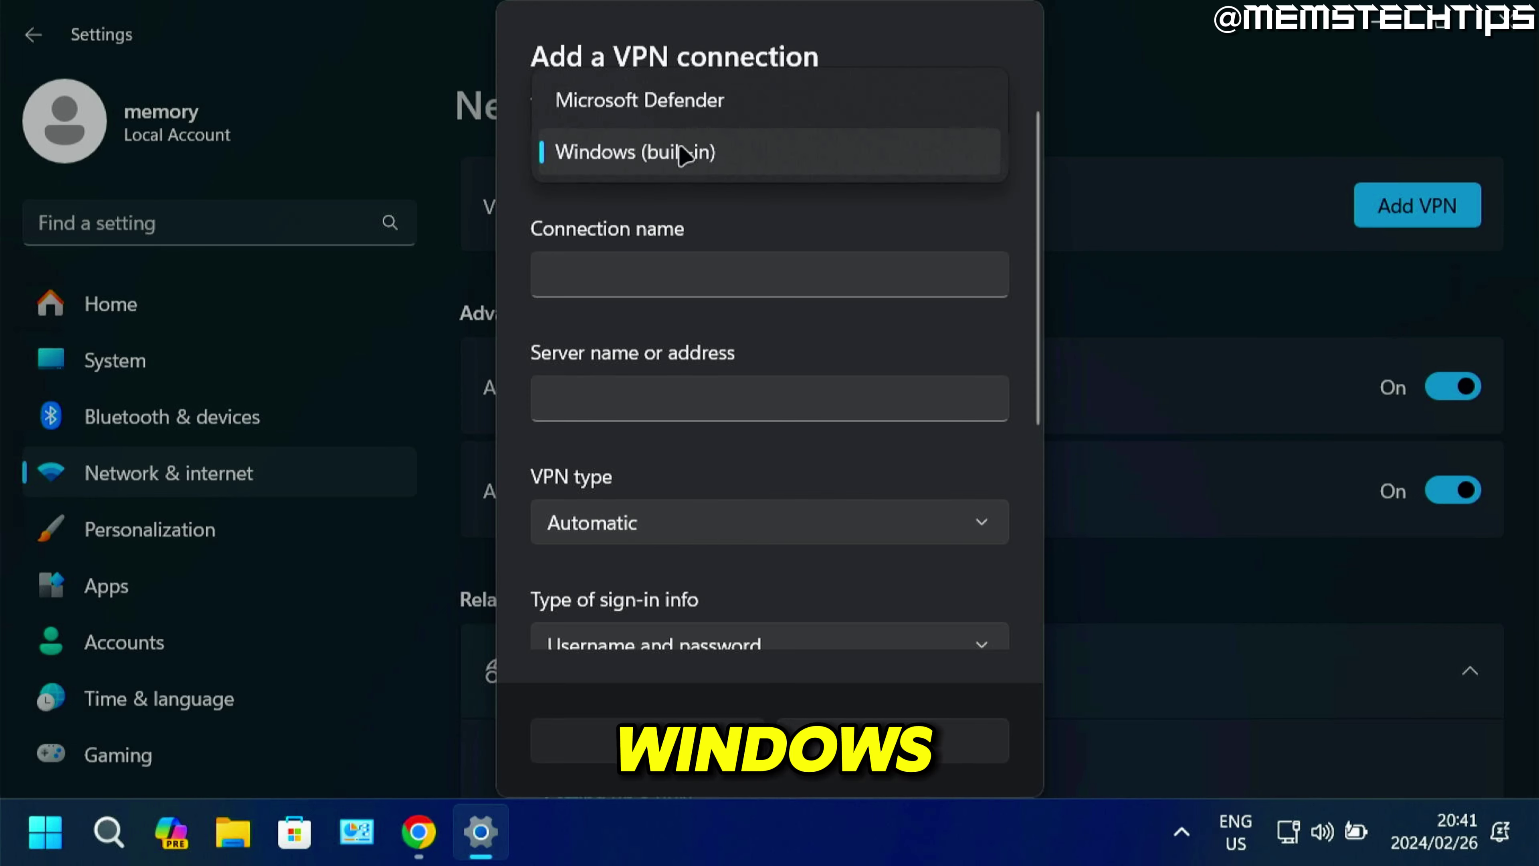
left_click(650, 151)
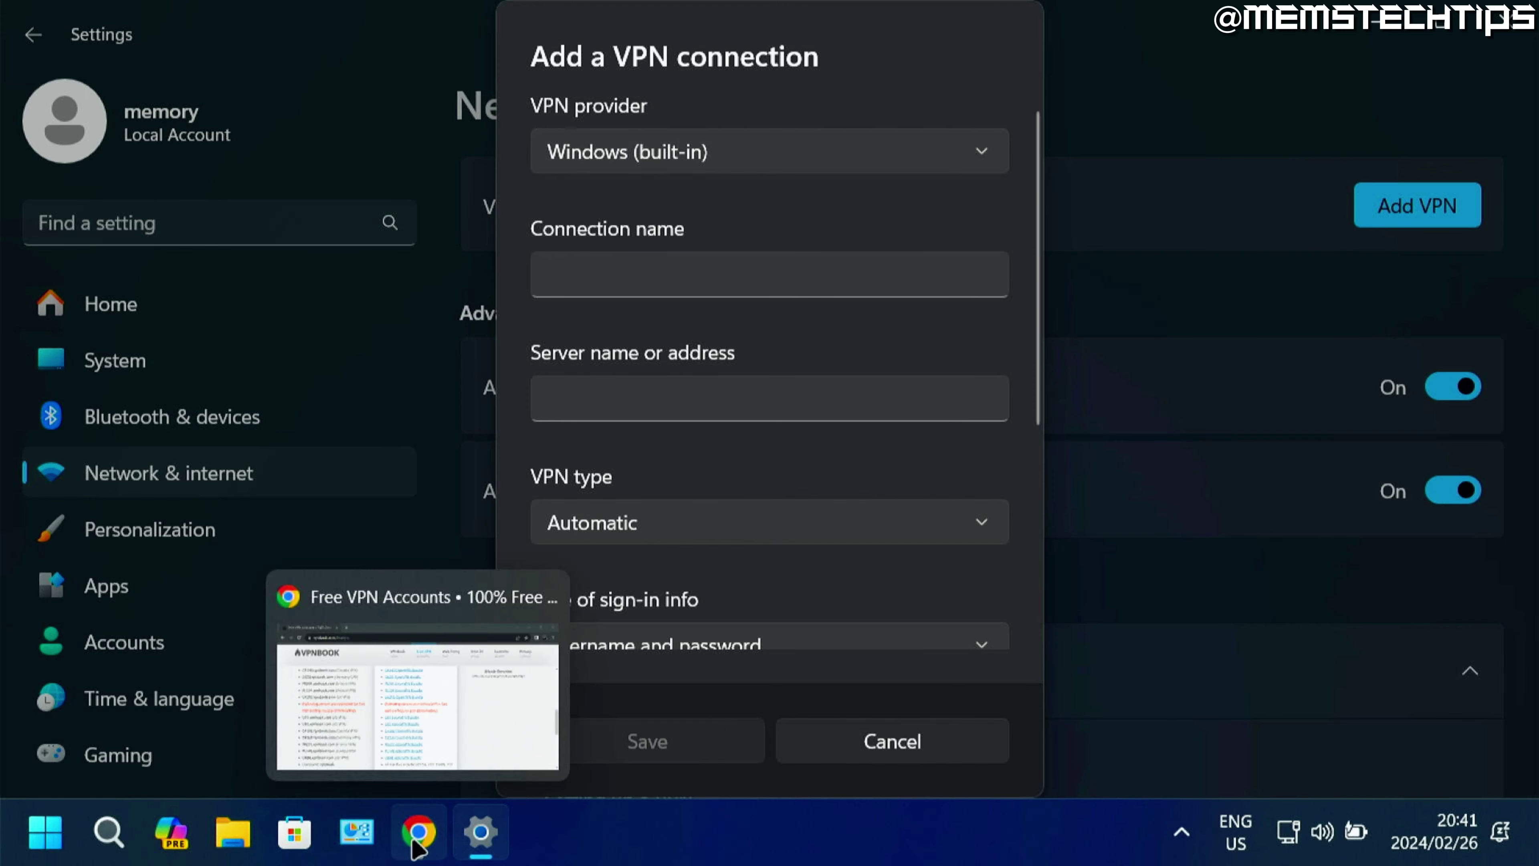
Name the connection VPNBOOK US and paste US1.vpnbook.com from VPNBook's page as the server.
left_click(666, 265)
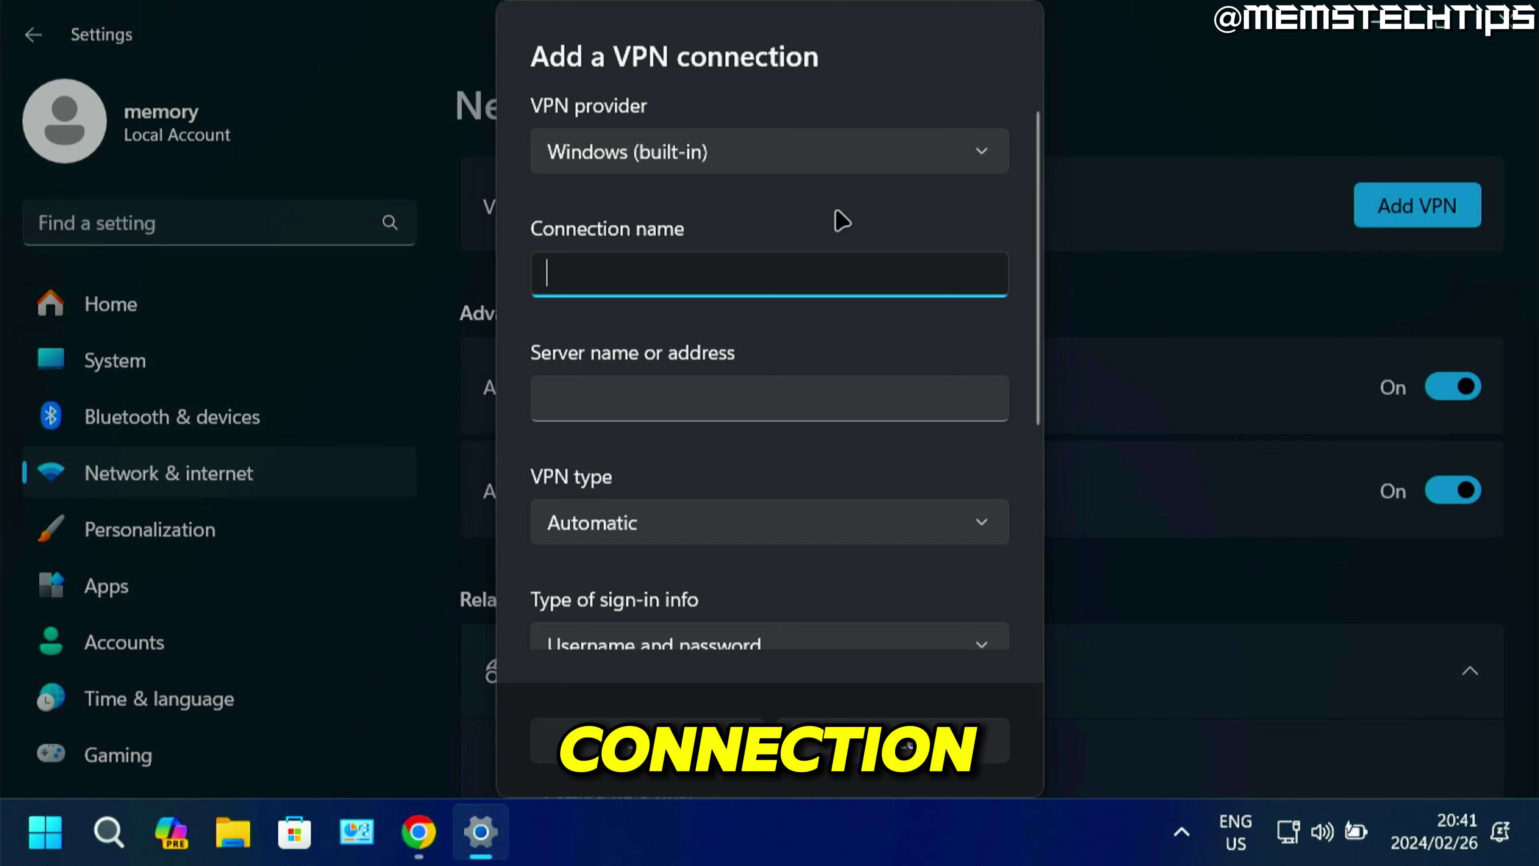
type("VPNBOOK US")
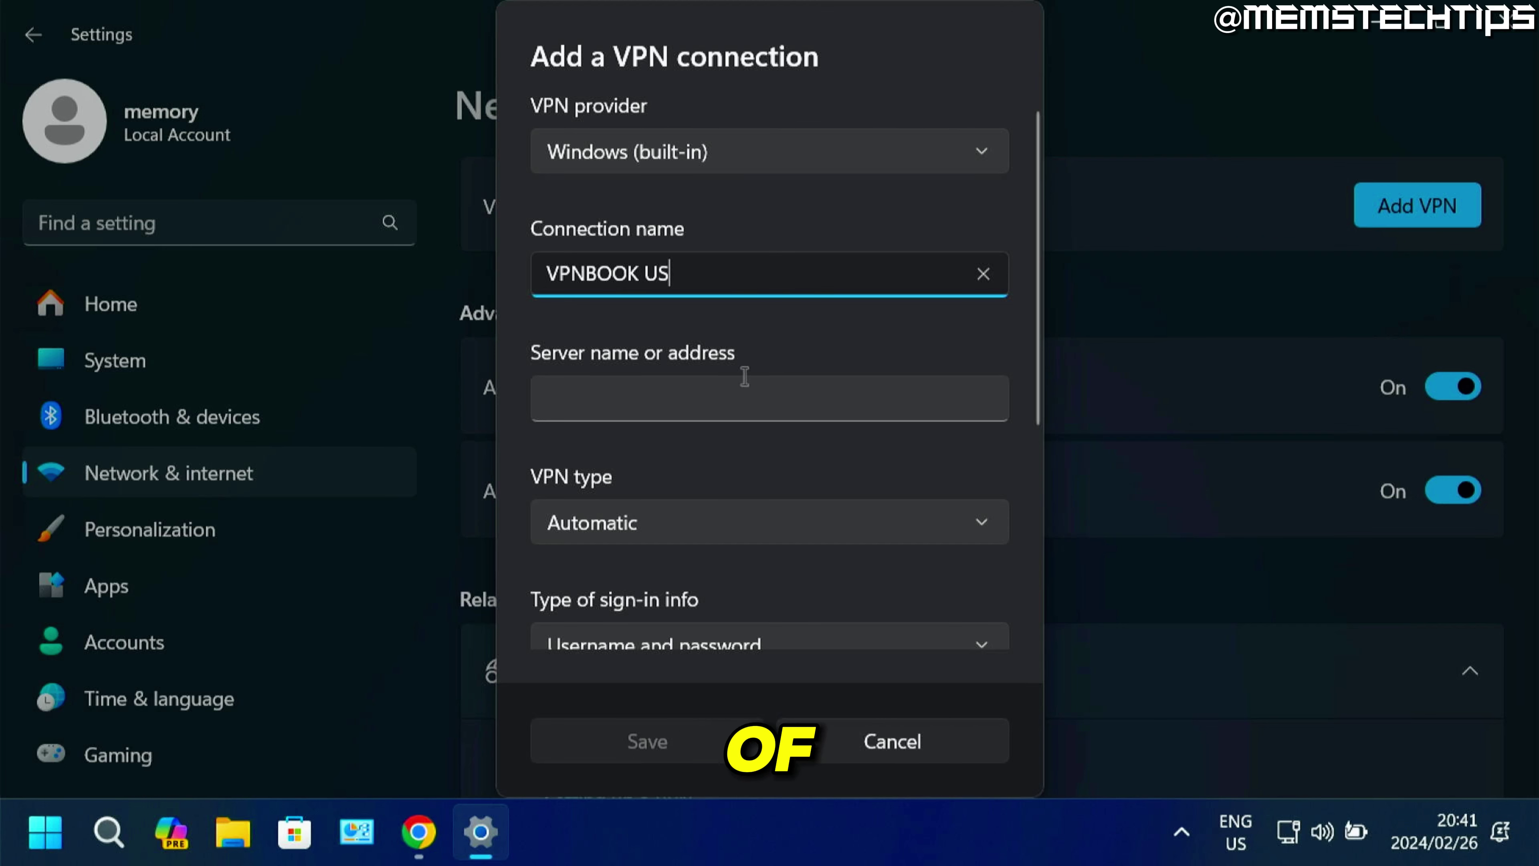
left_click(716, 402)
left_click(418, 831)
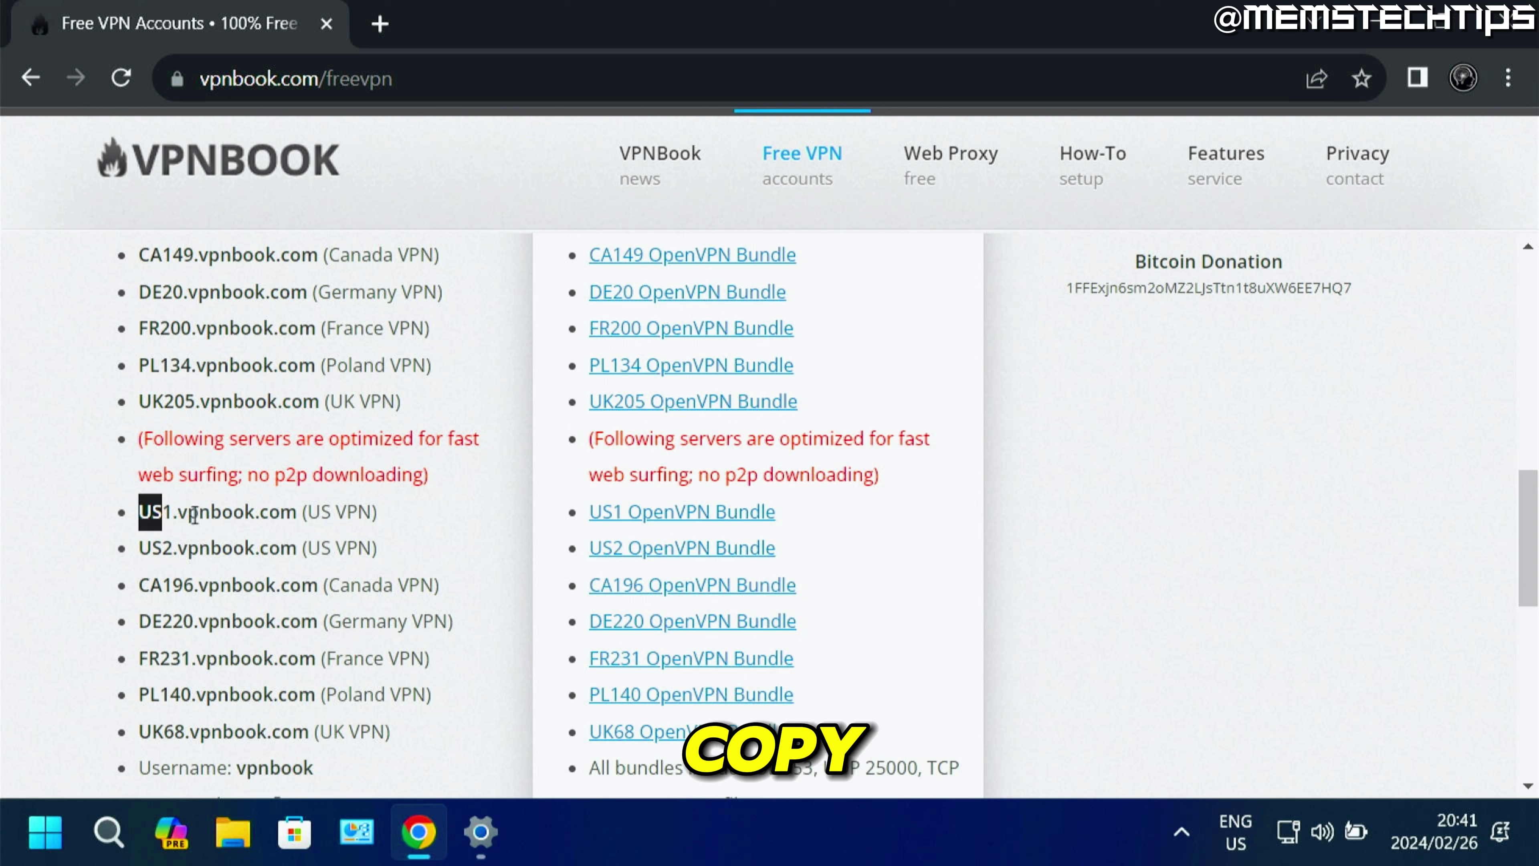
left_click_drag(194, 515, 276, 521)
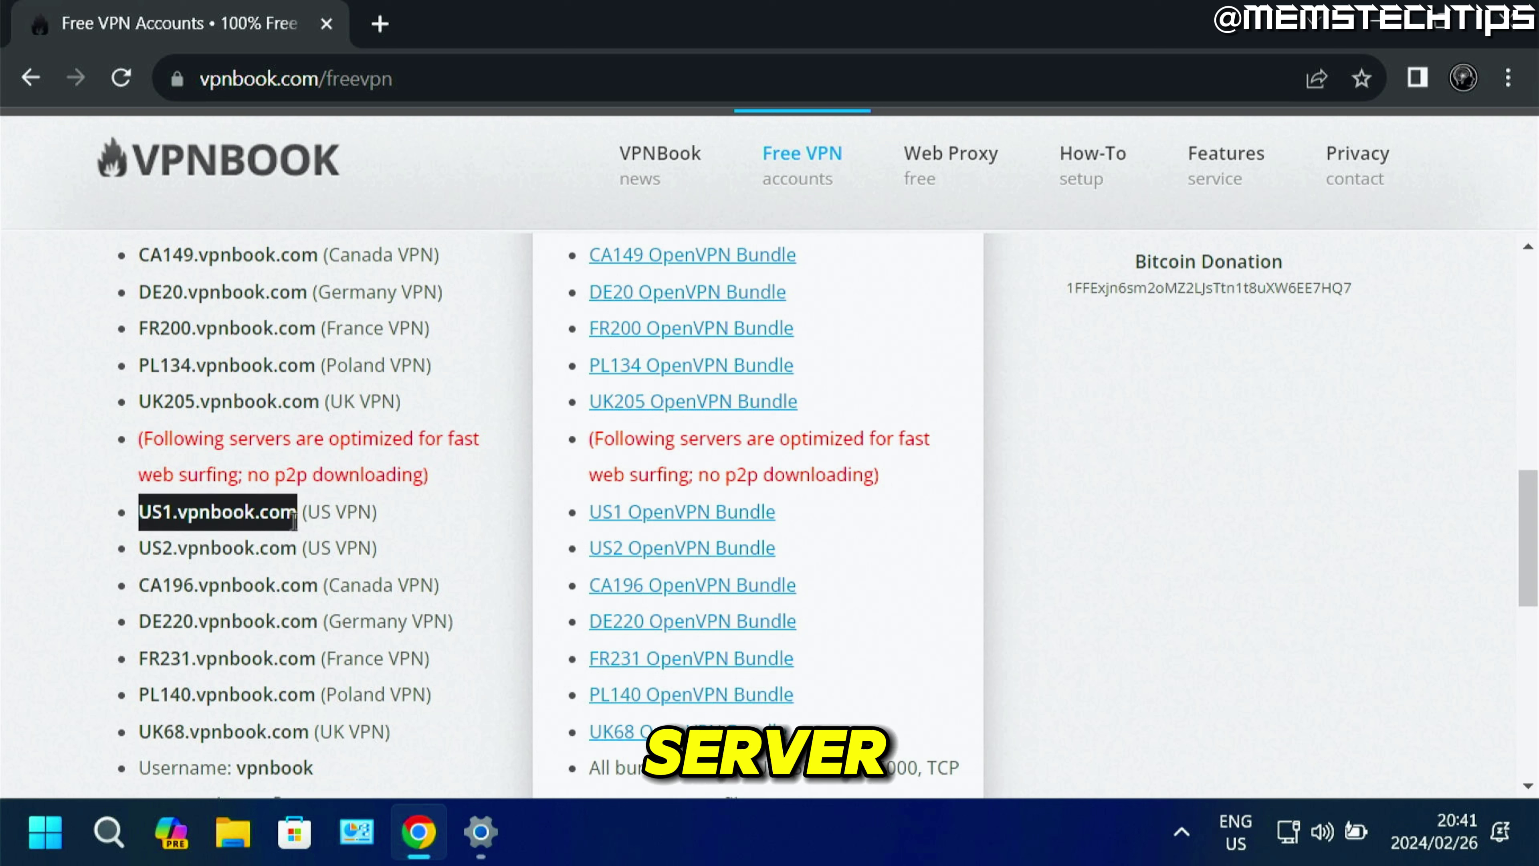
right_click(279, 512)
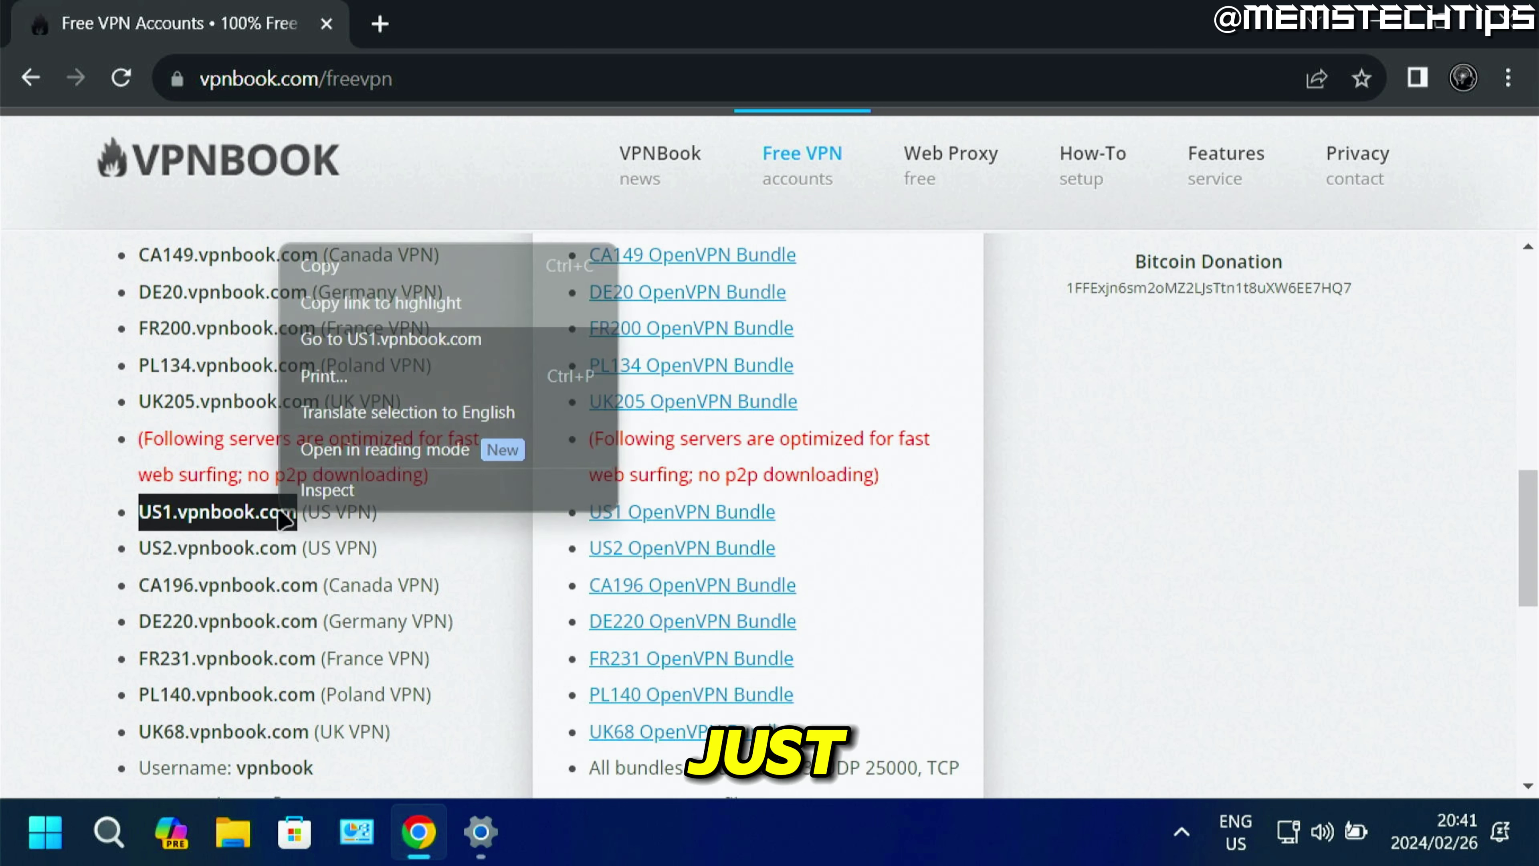
left_click(381, 270)
left_click(480, 831)
right_click(581, 412)
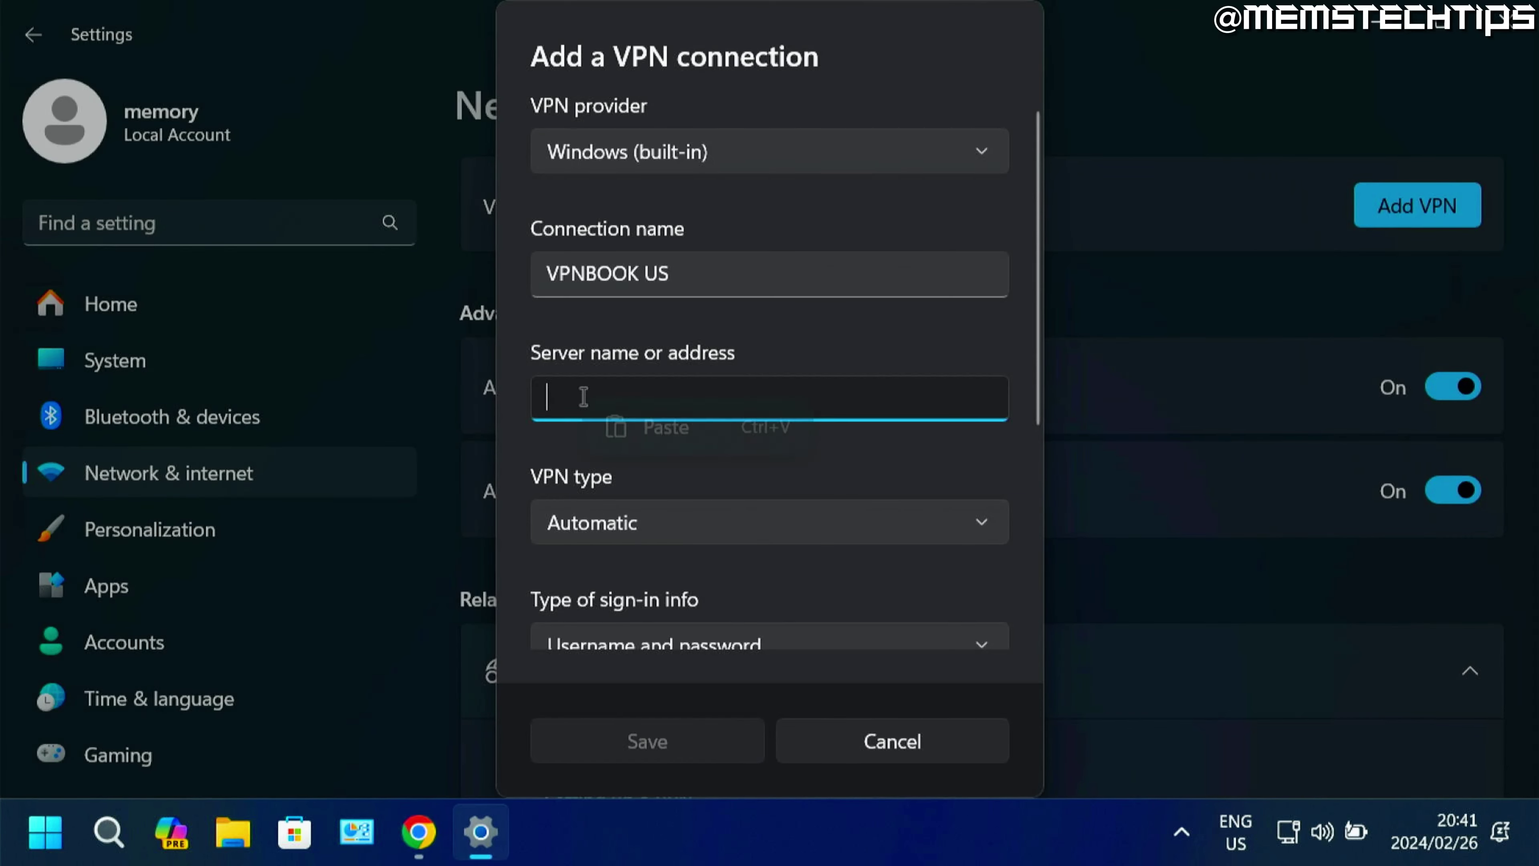
left_click(615, 426)
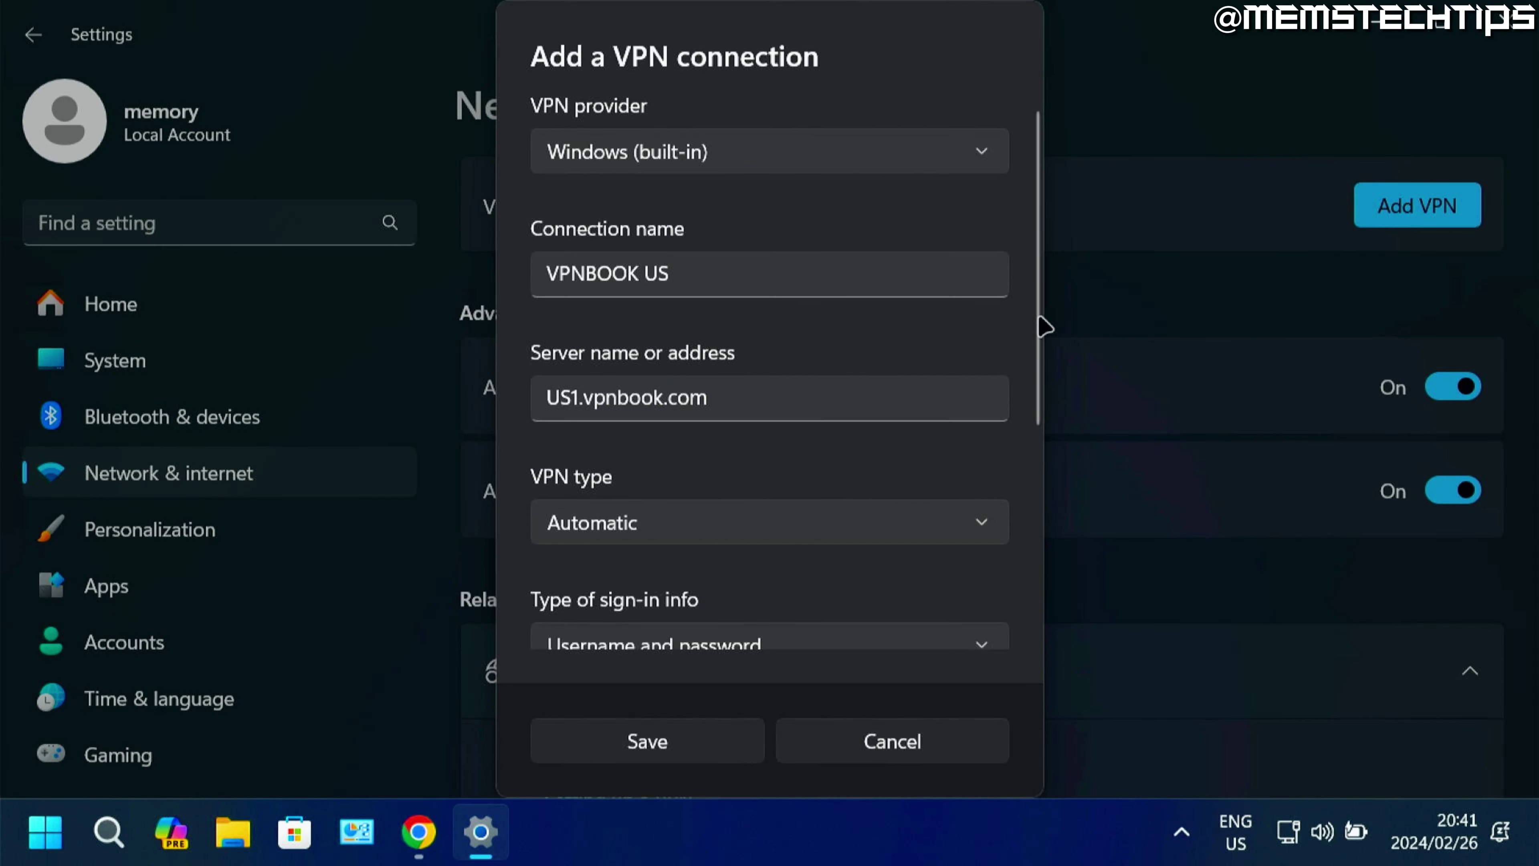
Set the VPN type to PPTP.
left_click_drag(1038, 327, 1076, 518)
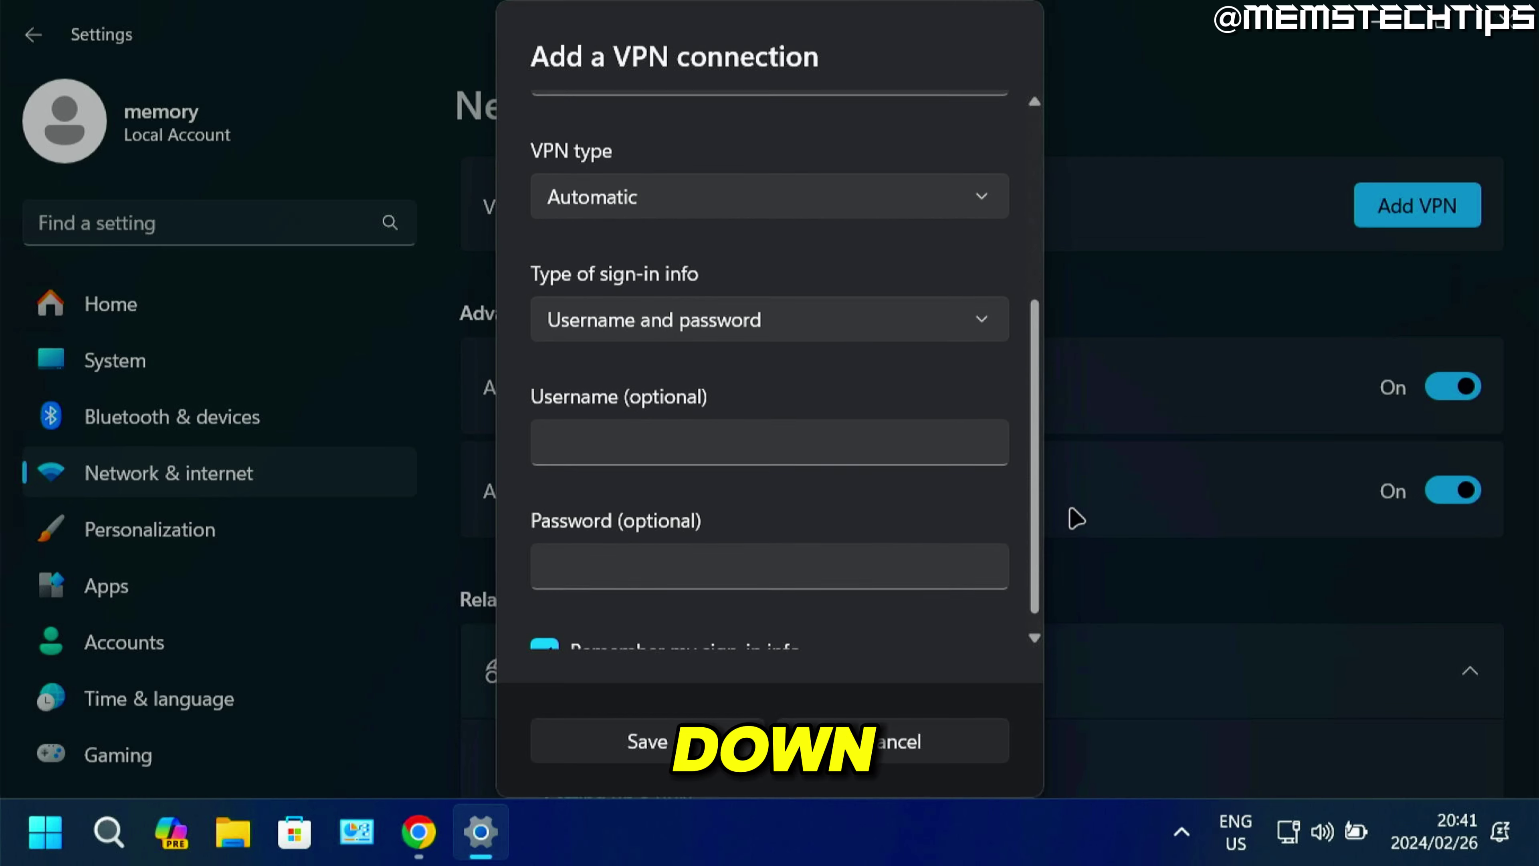
left_click(636, 179)
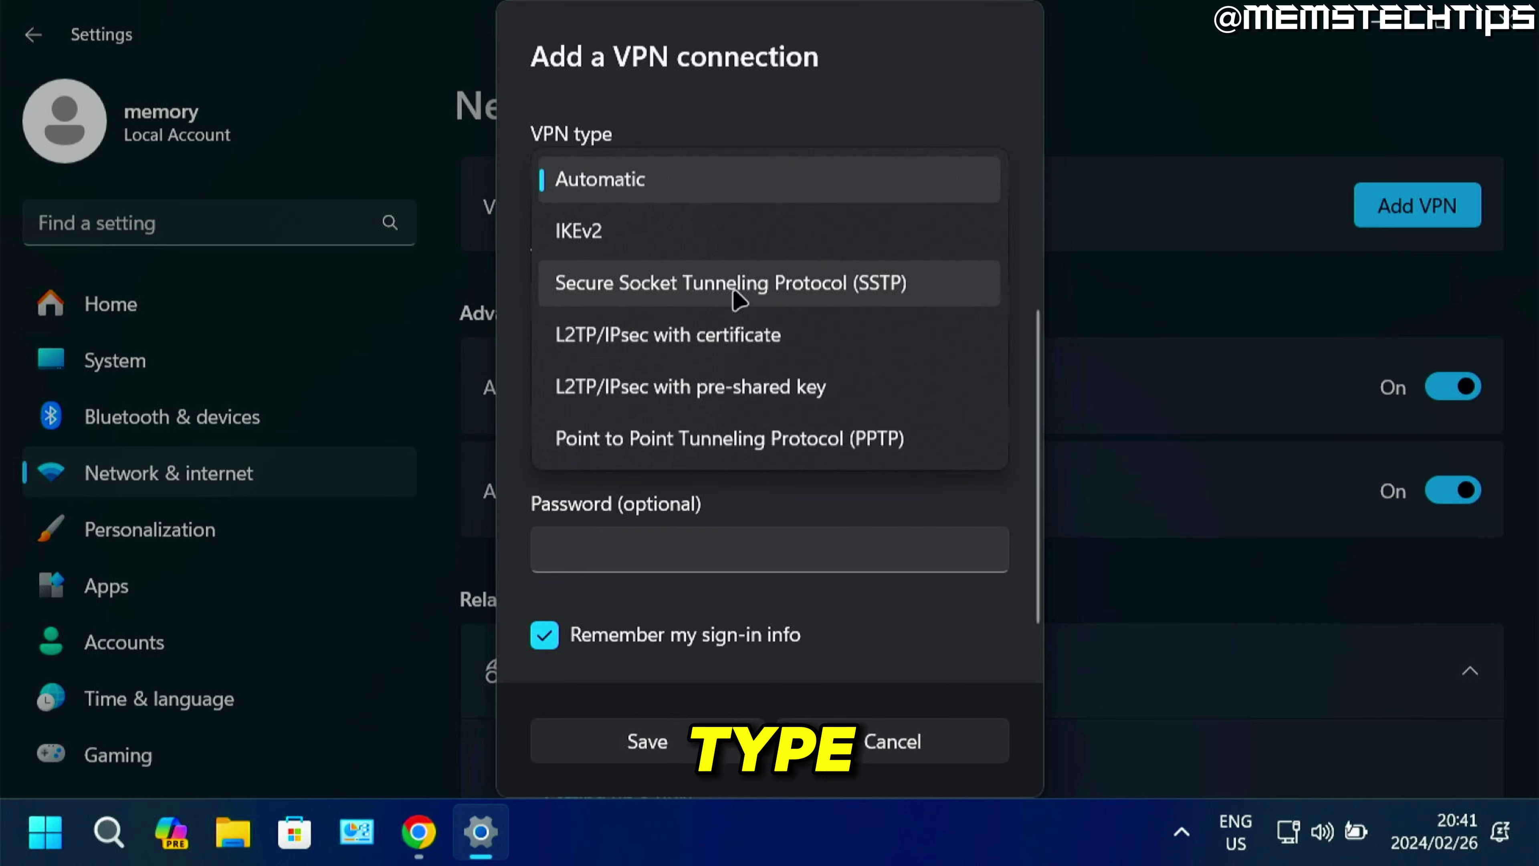
left_click(876, 439)
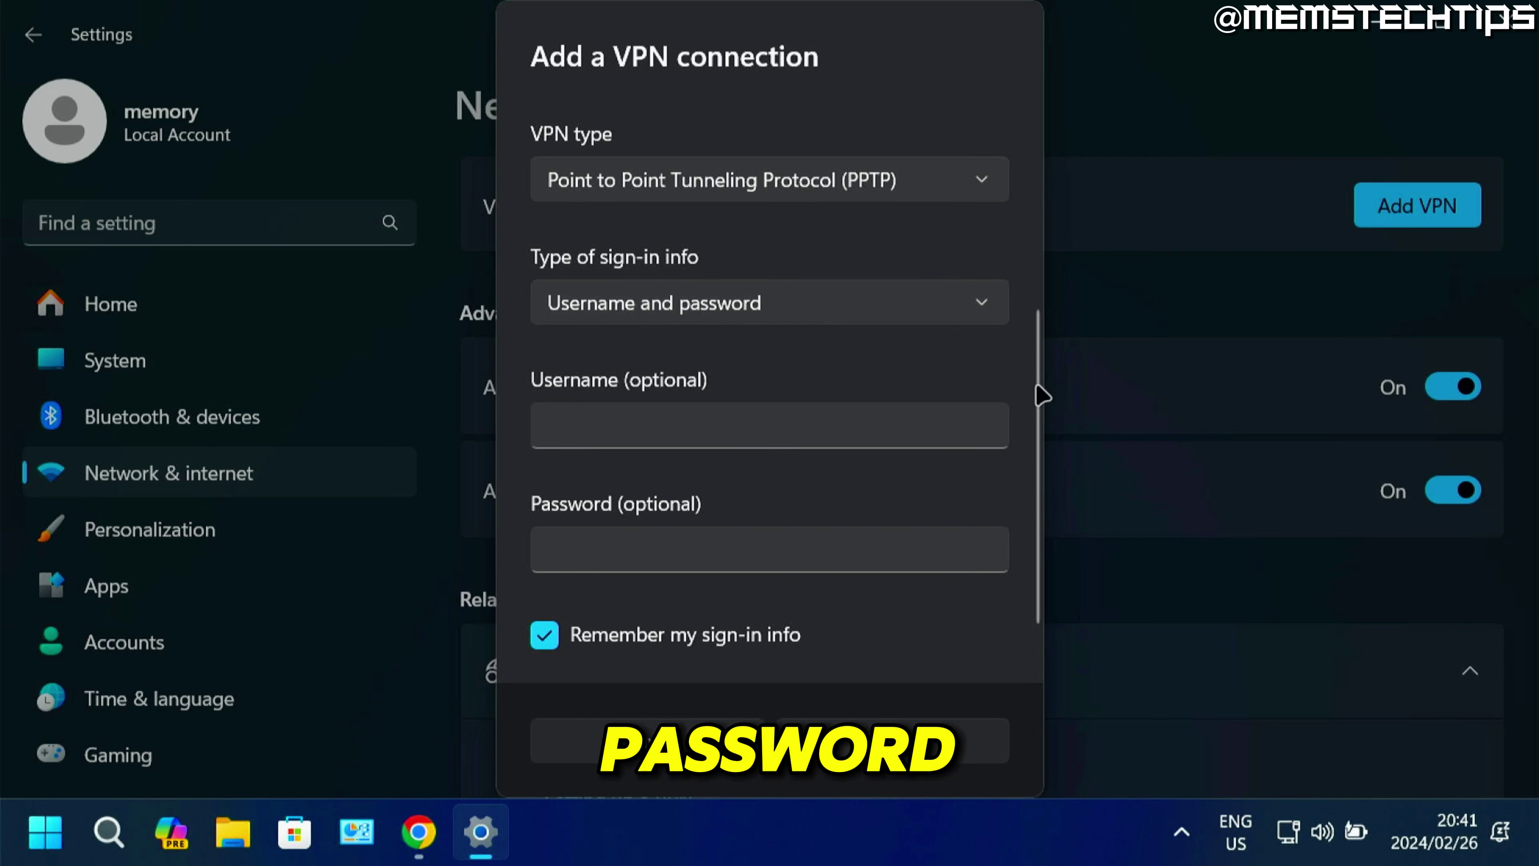
Copy the username from VPNBook's page into the User name field.
scroll(569, 362, "down", 1)
left_click(597, 409)
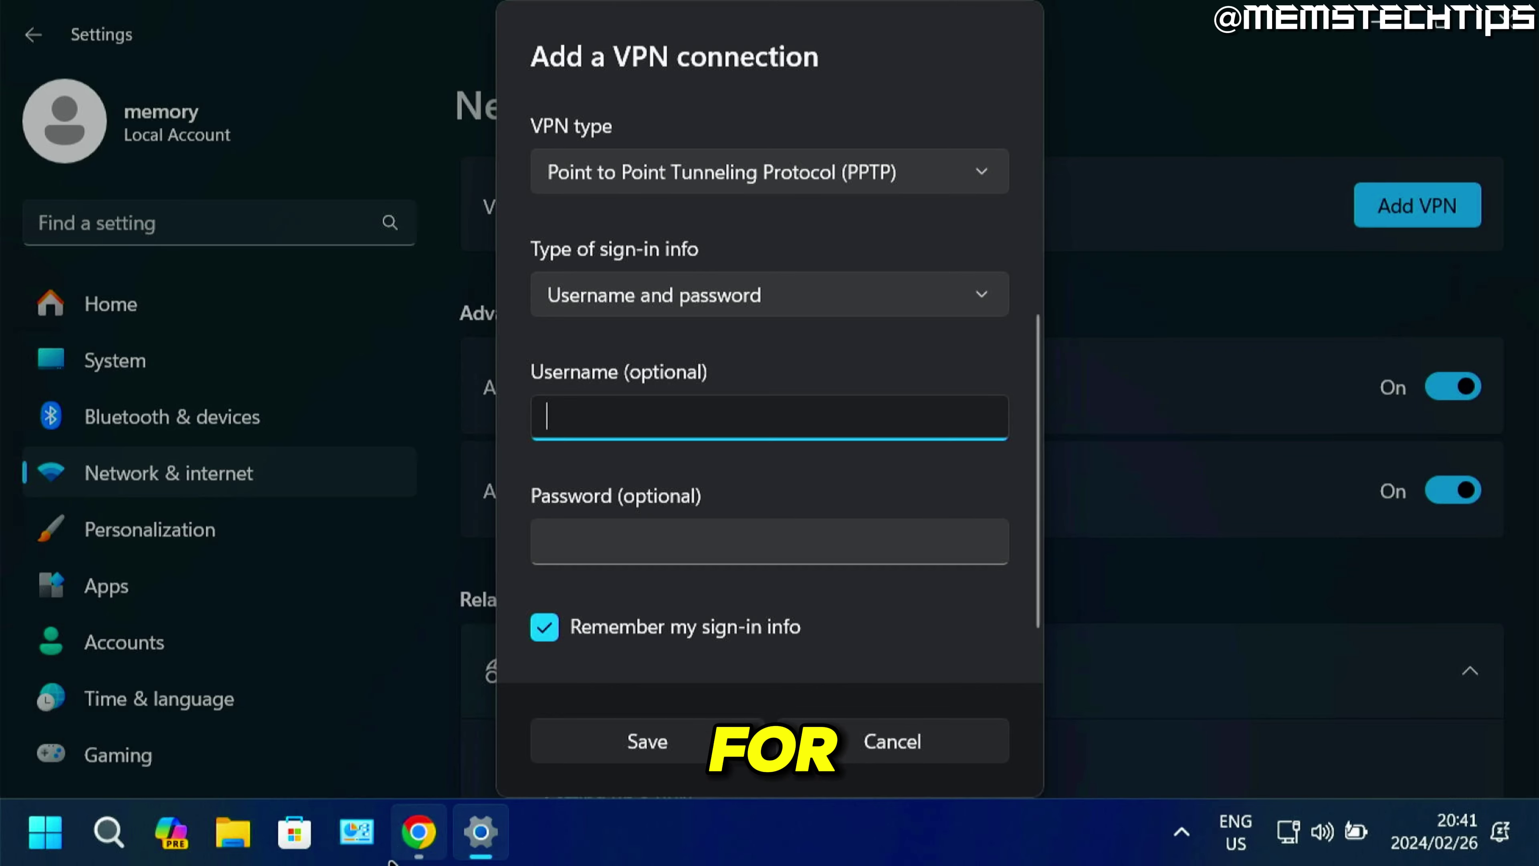
mouse_move(418, 832)
left_click(361, 643)
scroll(371, 587, "down", 4)
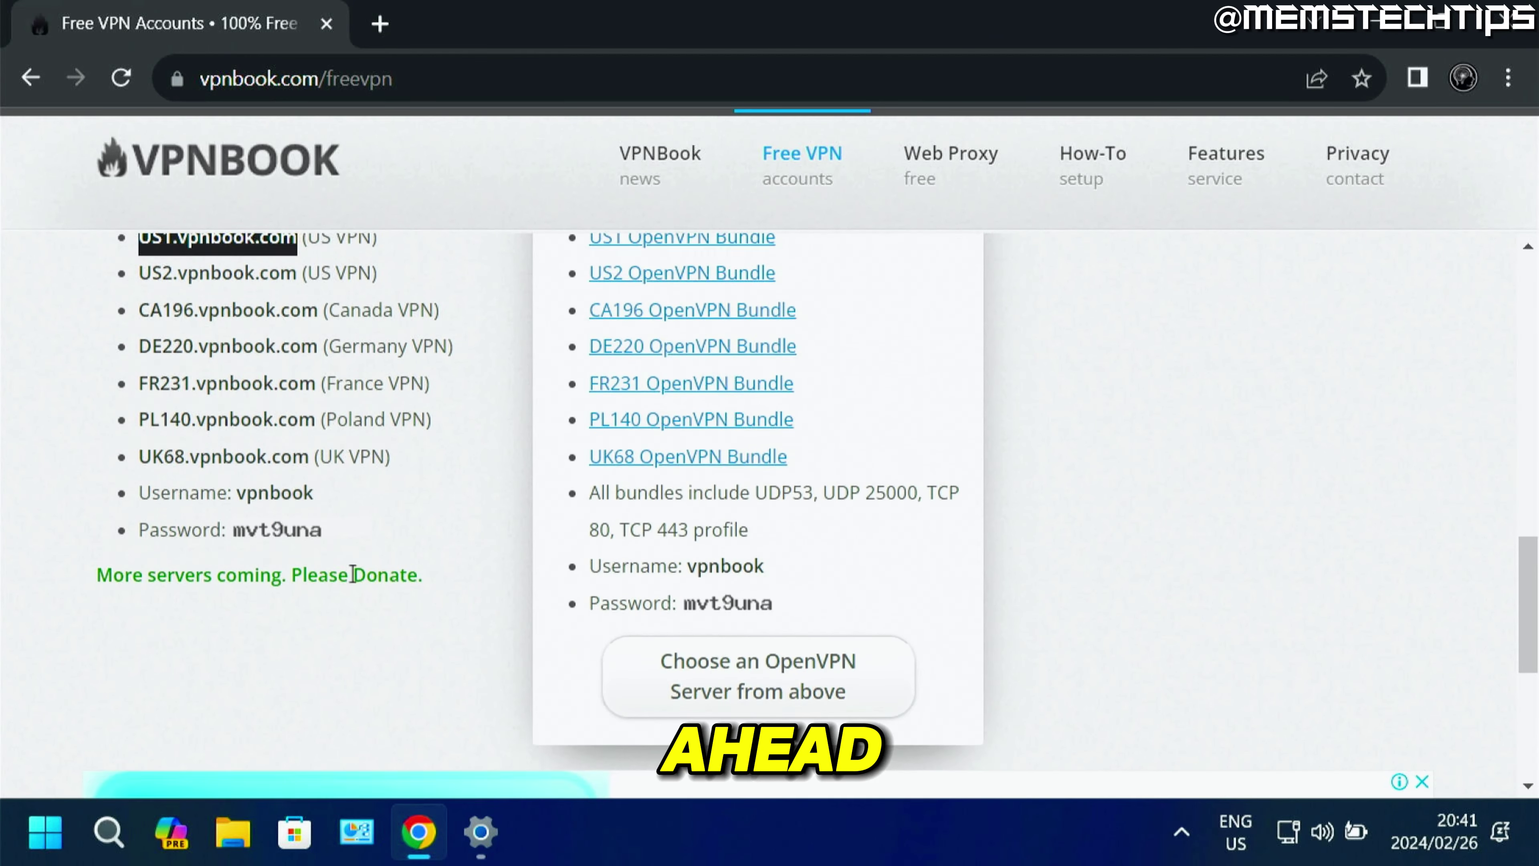
left_click_drag(239, 487, 326, 505)
key("ctrl+c")
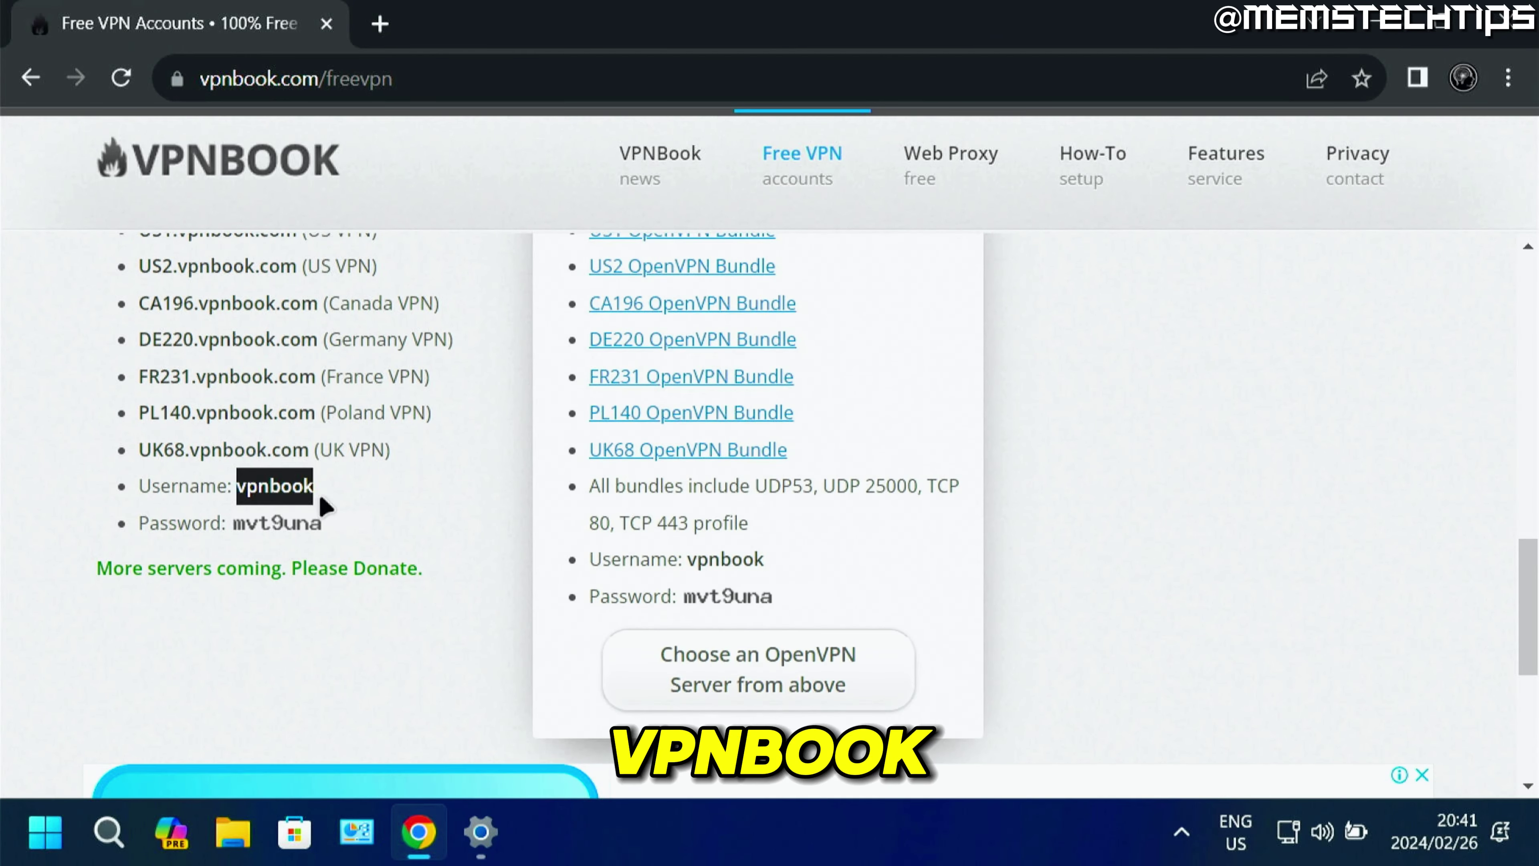
left_click(479, 825)
key("ctrl+v")
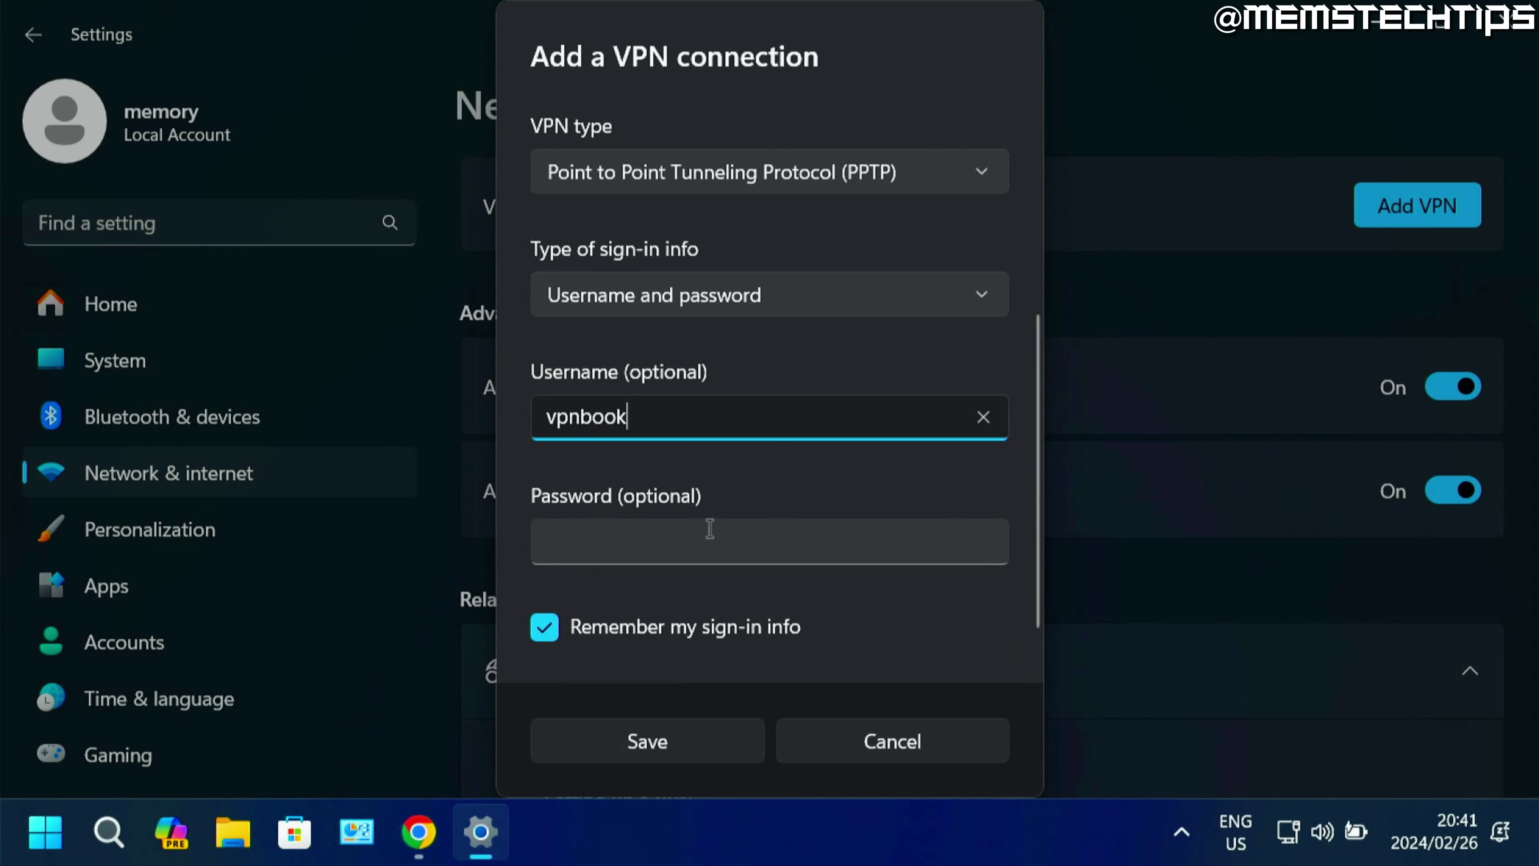
Paste the VPNBook password into the Password field and save the connection.
left_click(564, 559)
left_click(418, 832)
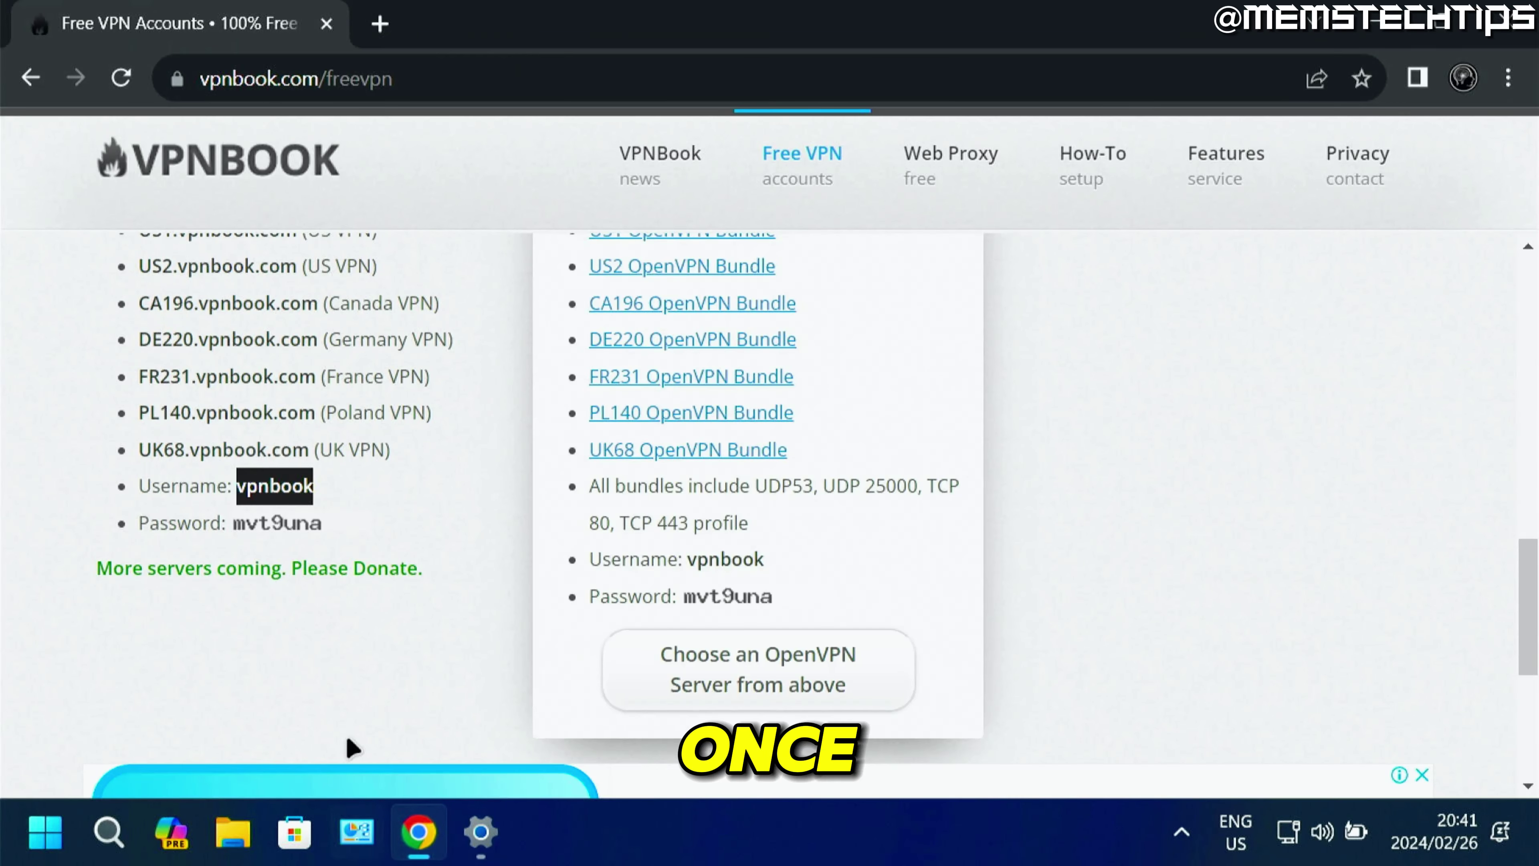
left_click(423, 91)
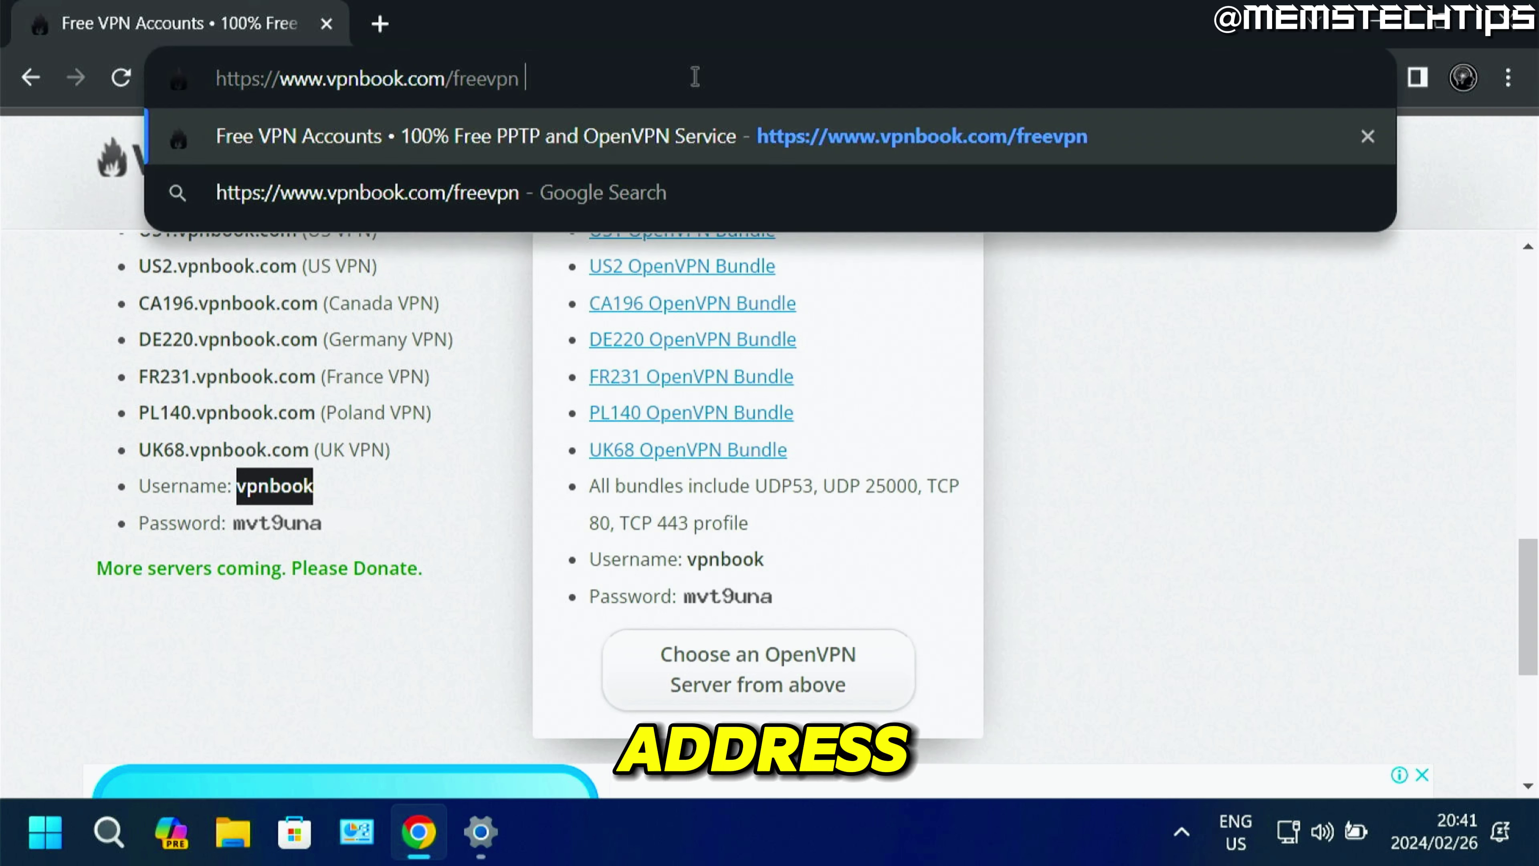
type("mvt9una")
left_click_drag(629, 76, 566, 72)
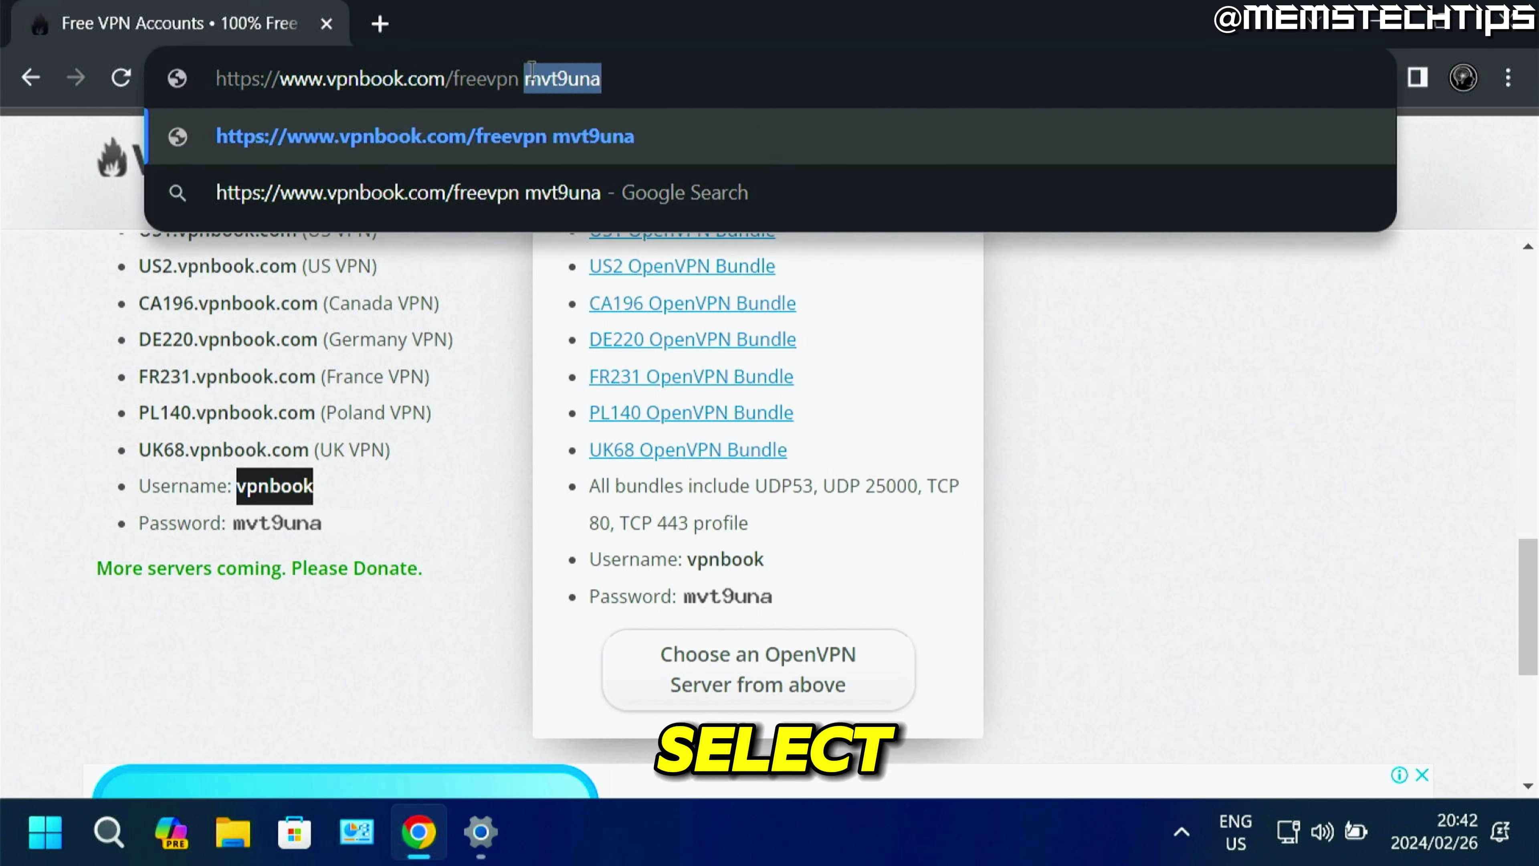
key("ctrl+x")
left_click(499, 849)
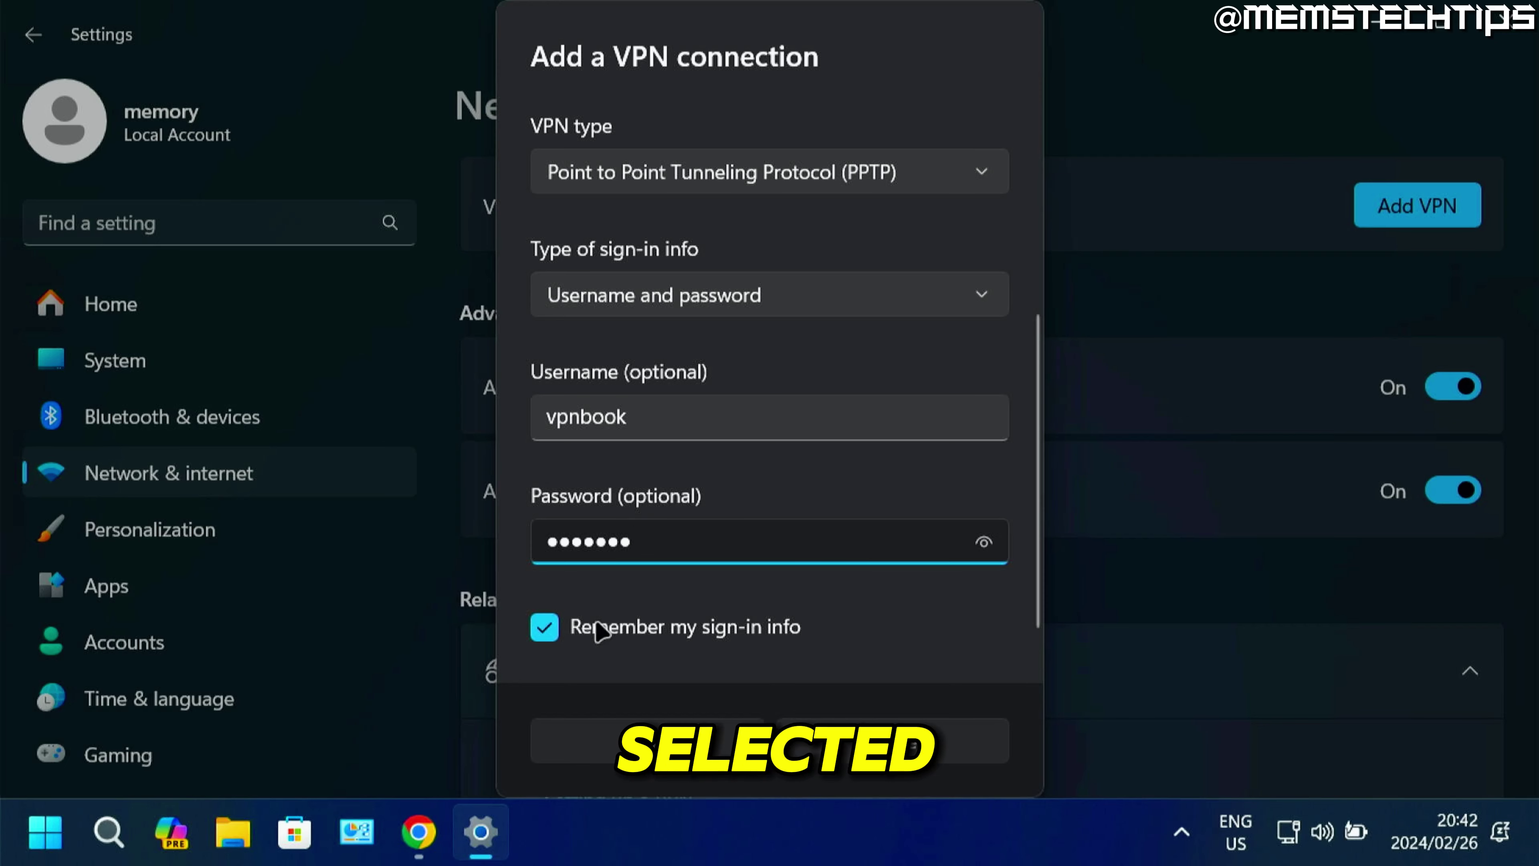
left_click(688, 759)
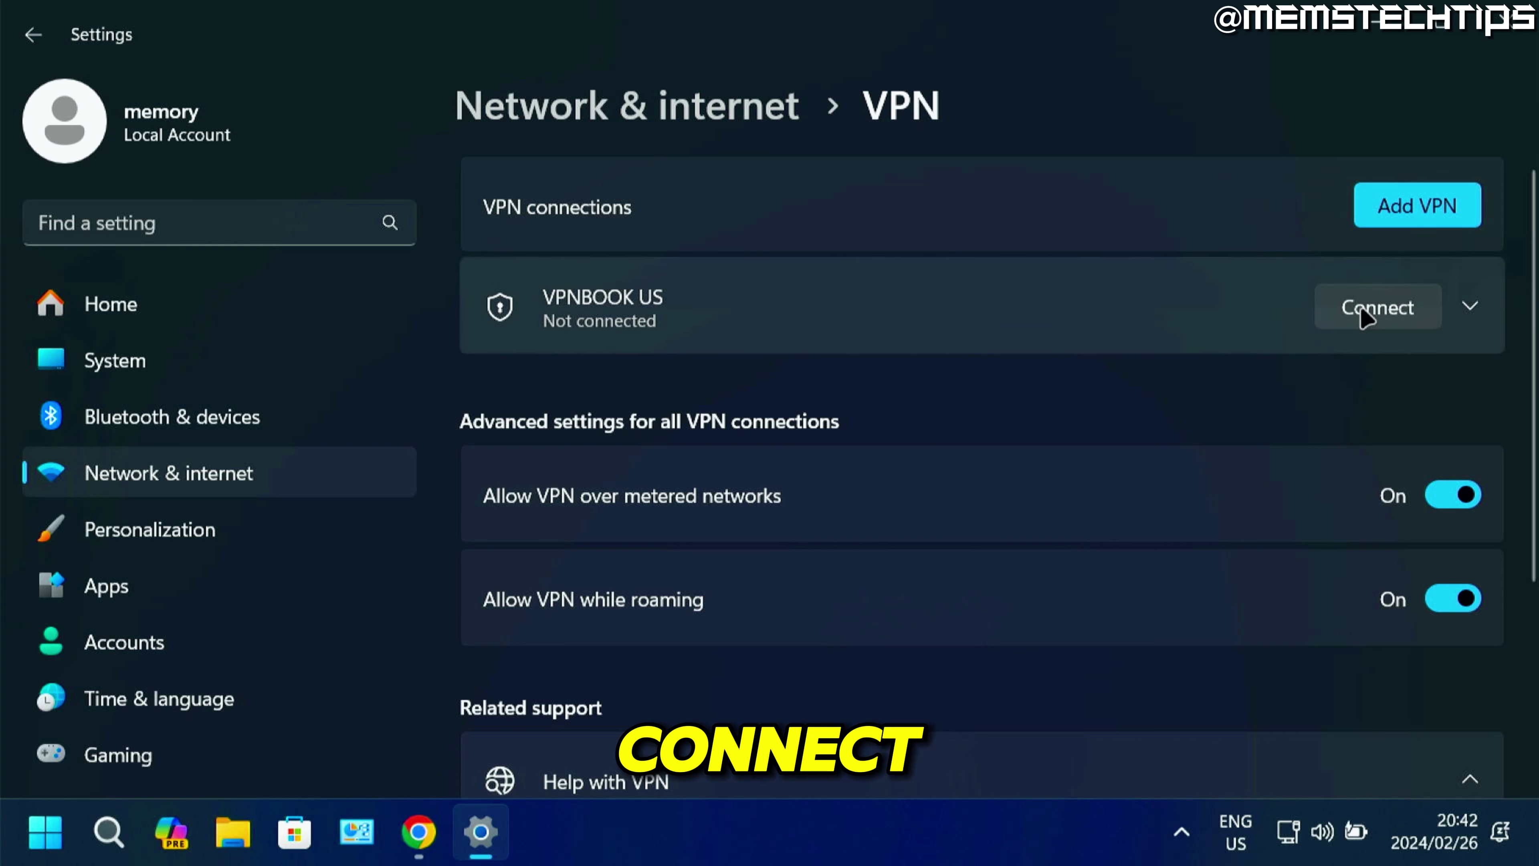
Connect VPNBOOK US and search 'whats my ip' to confirm 198.7.62.204 in Washington, DC.
left_click(1376, 311)
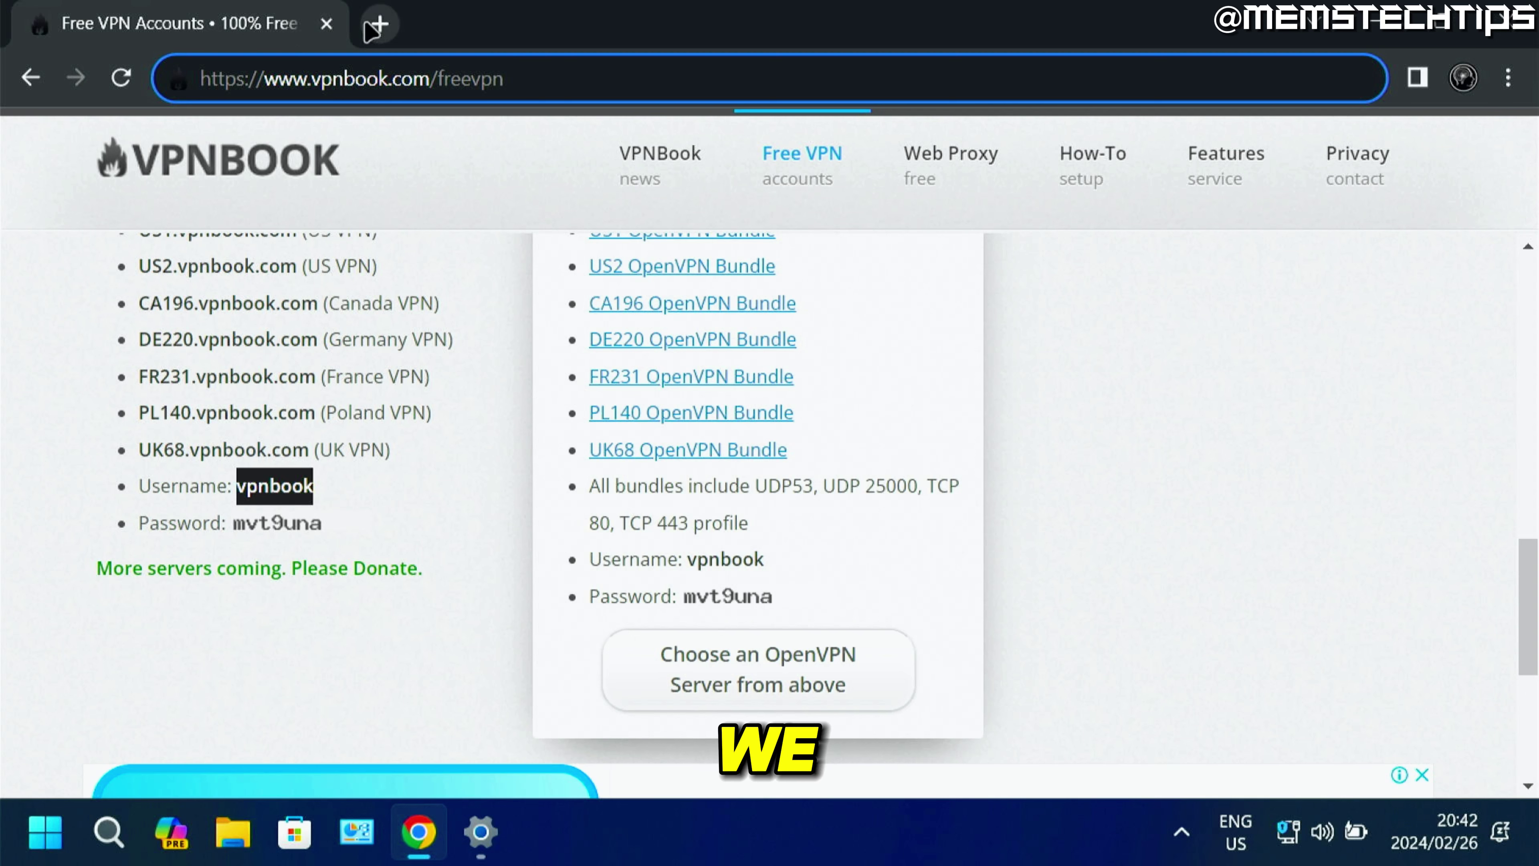
left_click(377, 24)
type("what")
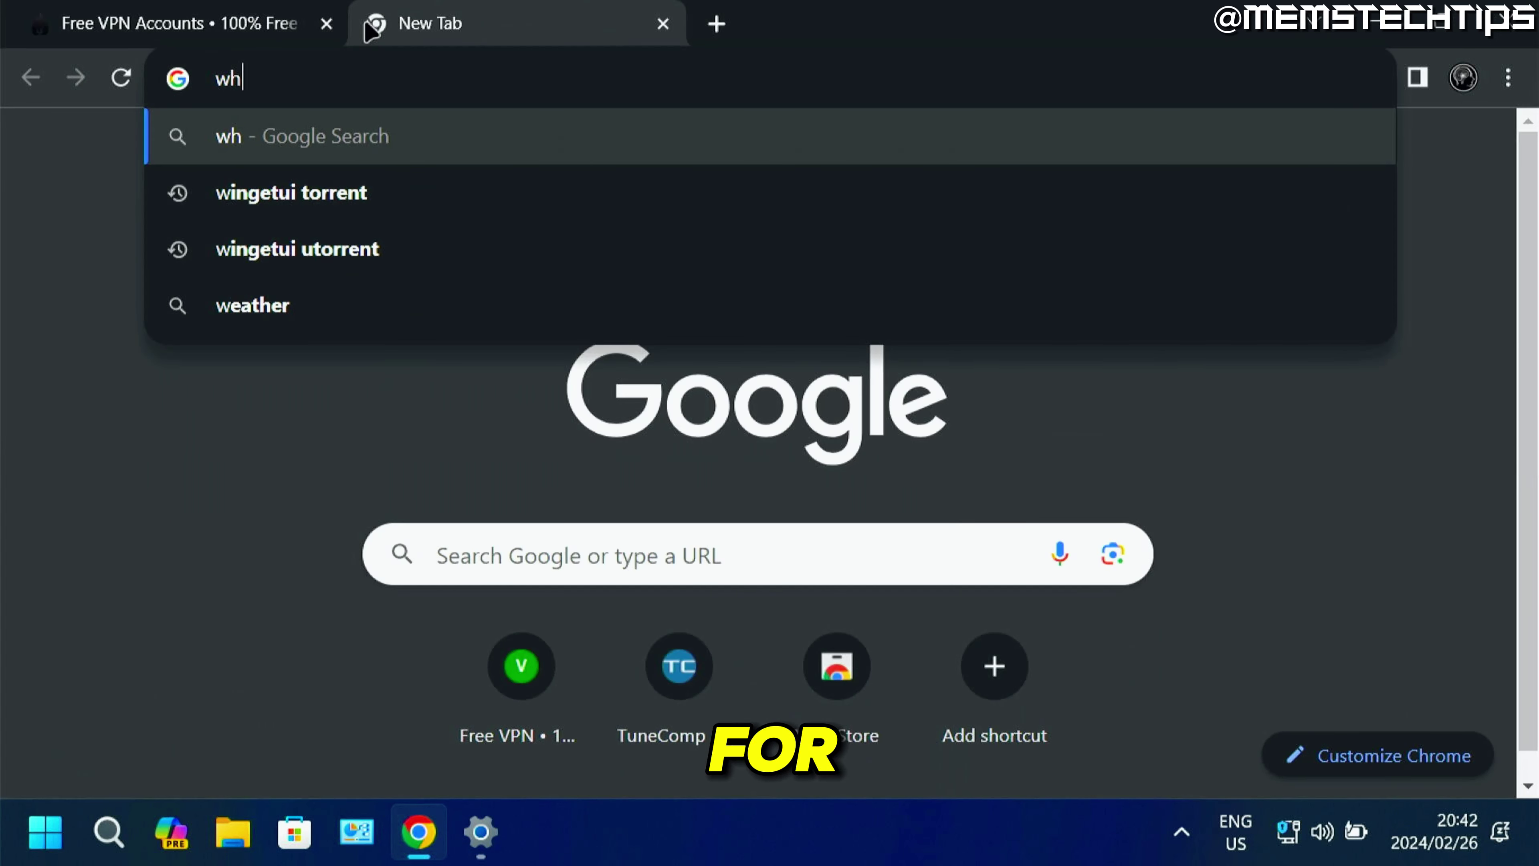
type("s my ip")
key("Return")
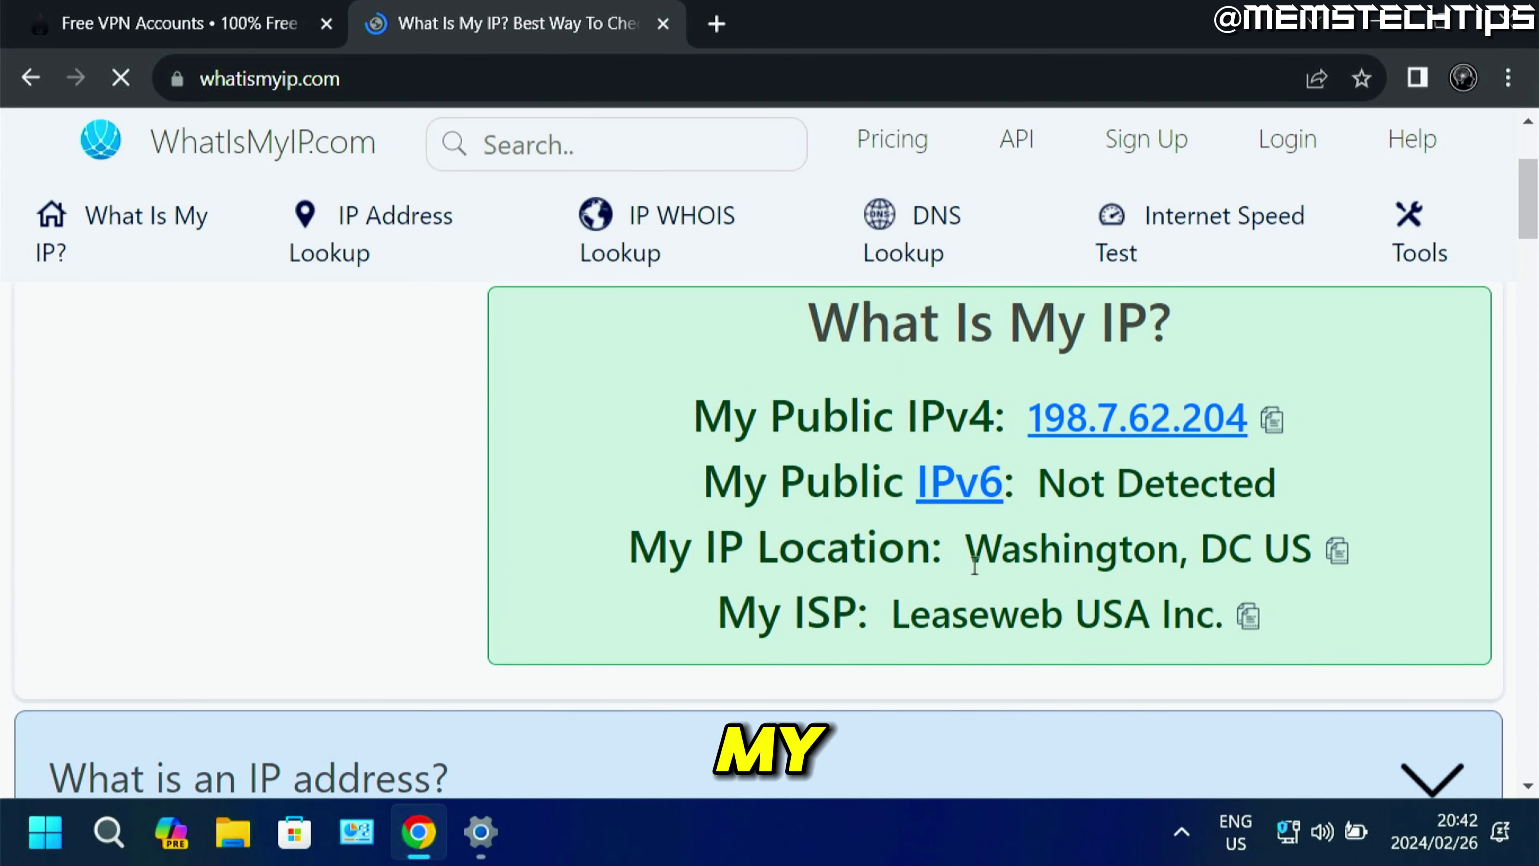
left_click_drag(966, 551, 1306, 553)
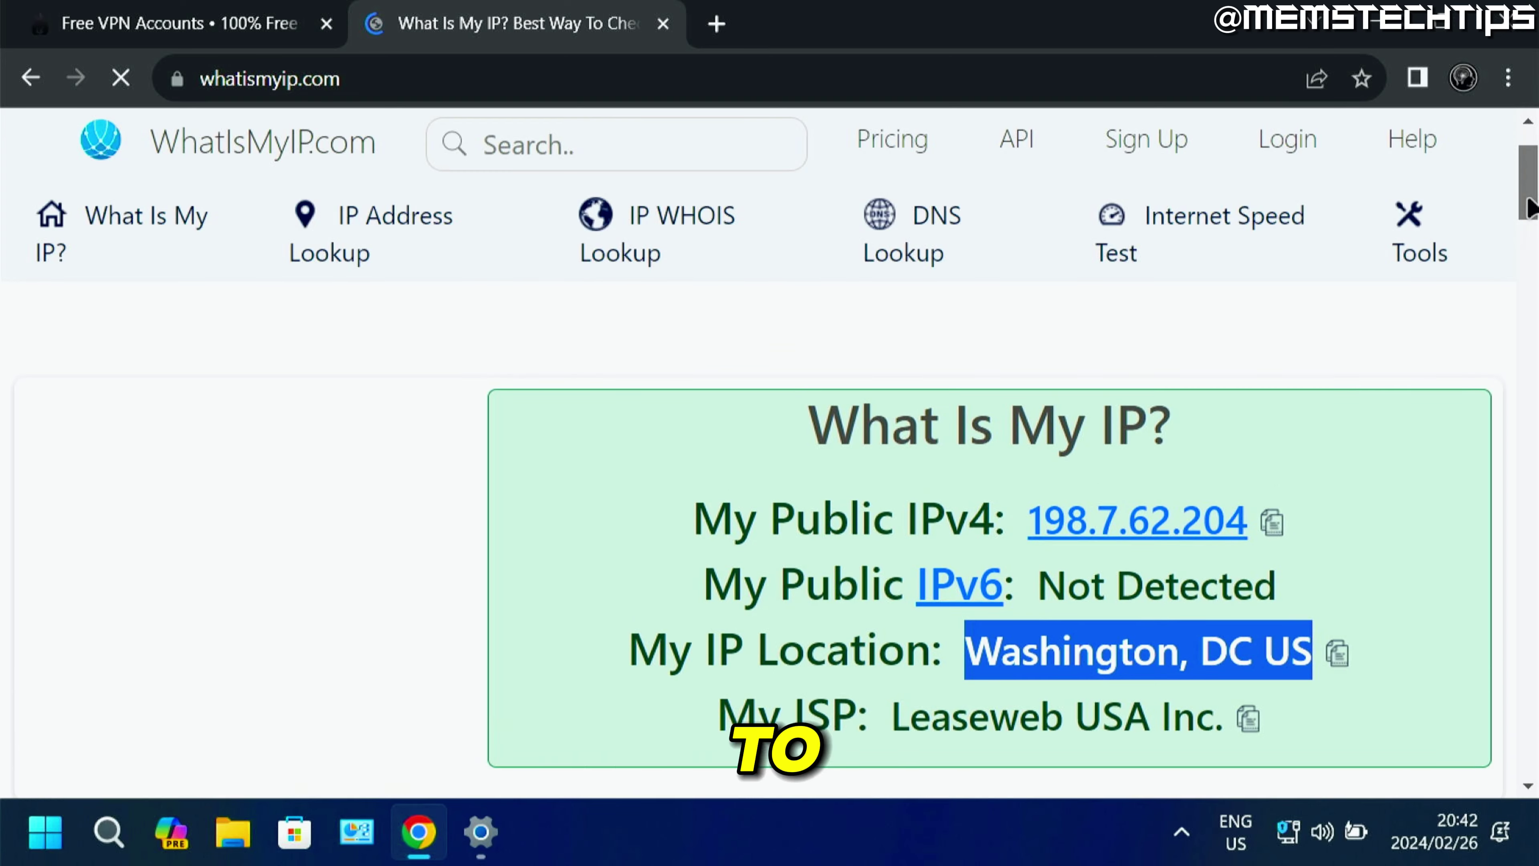
Close the IP checker tab and minimize Chrome.
scroll(1530, 203, "up", 2)
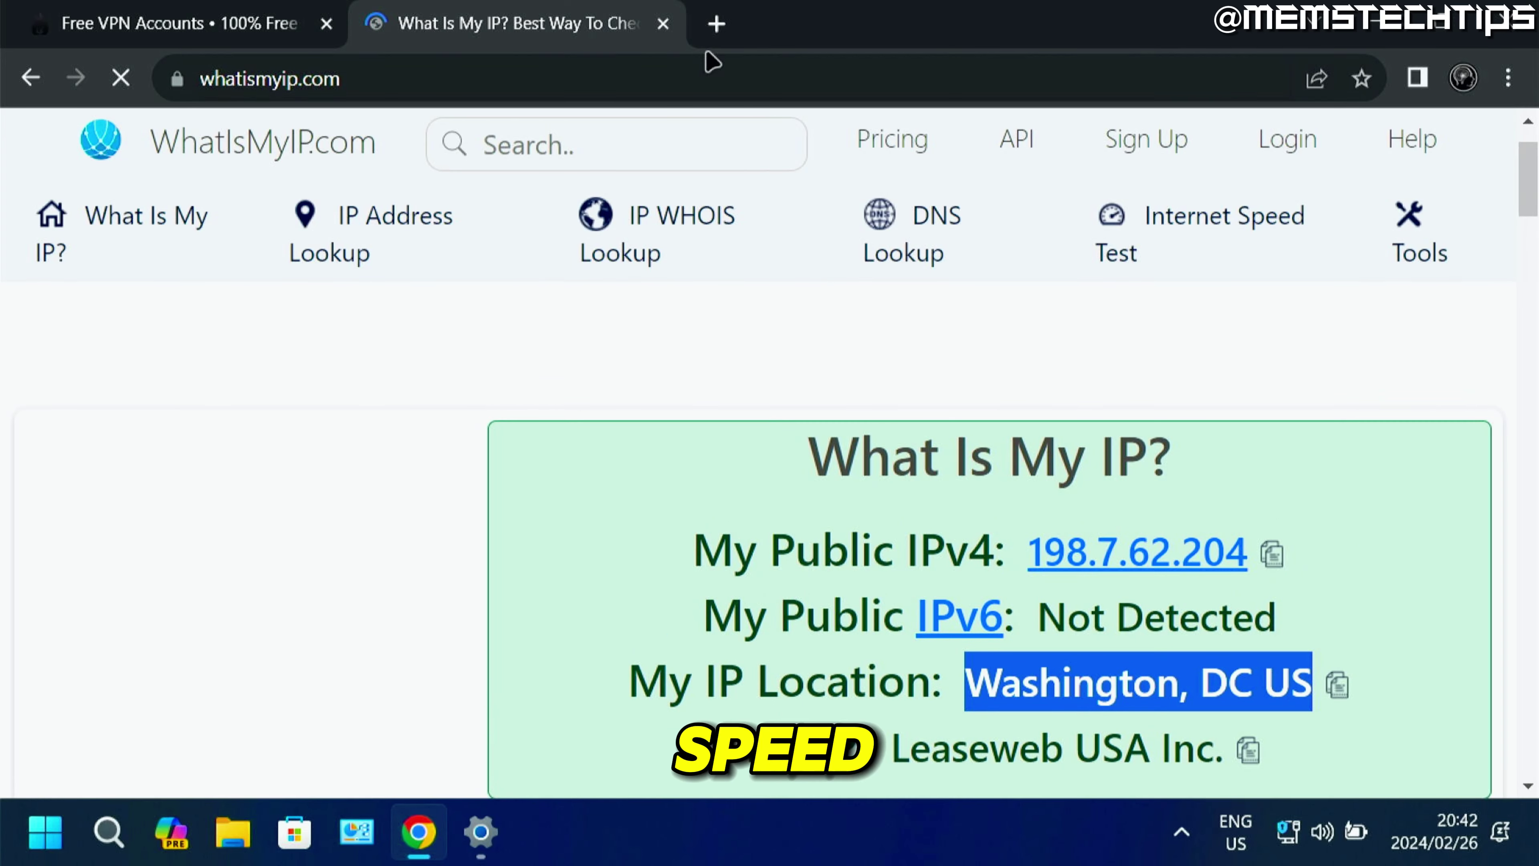
left_click(663, 23)
left_click(1412, 18)
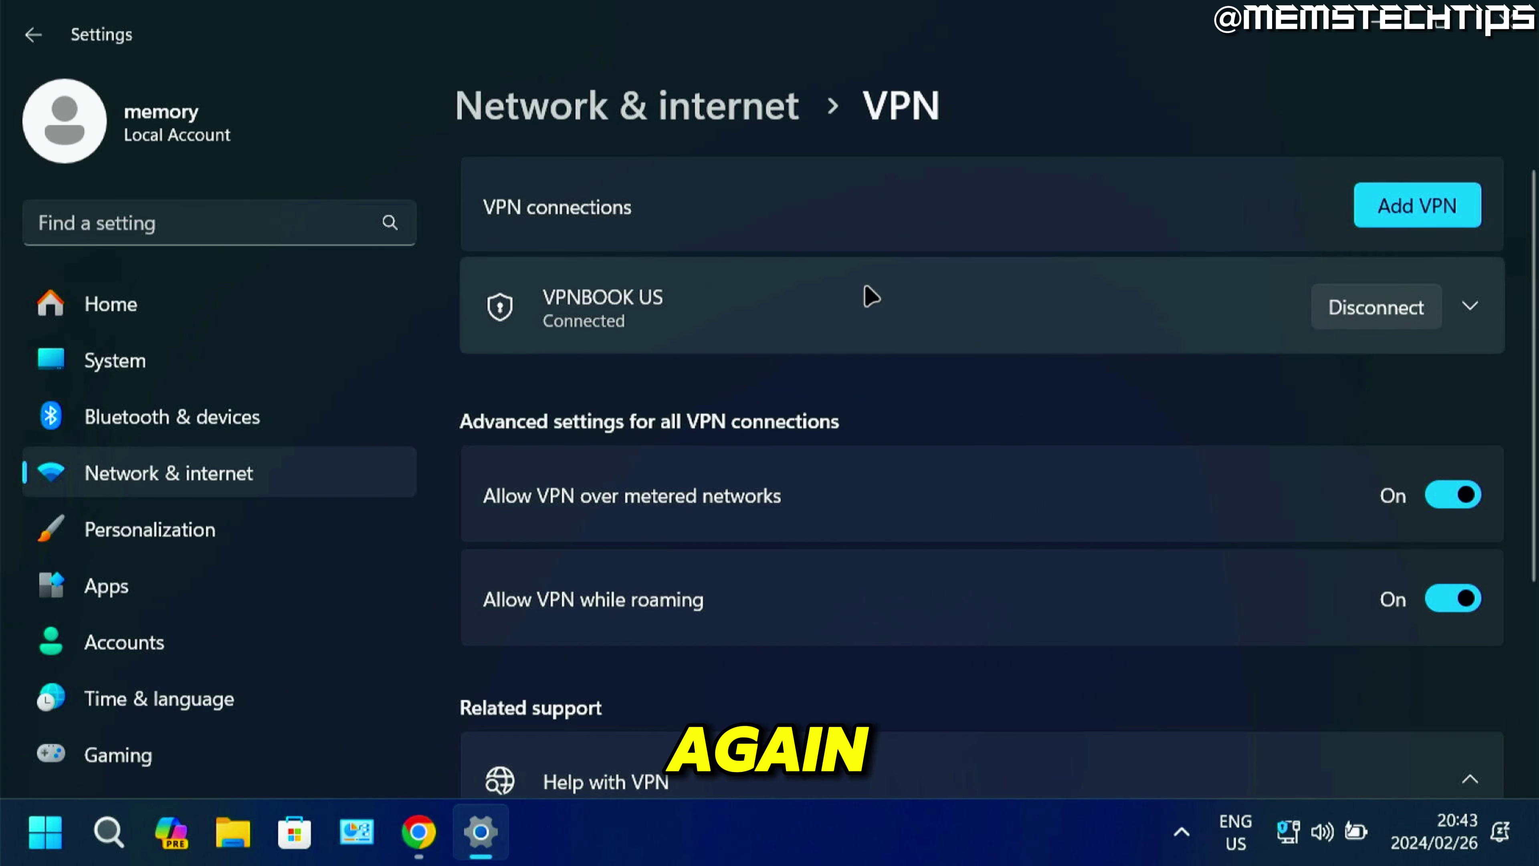
Disconnect VPNBOOK US and review its Edit form, cancelling without changes.
left_click(882, 312)
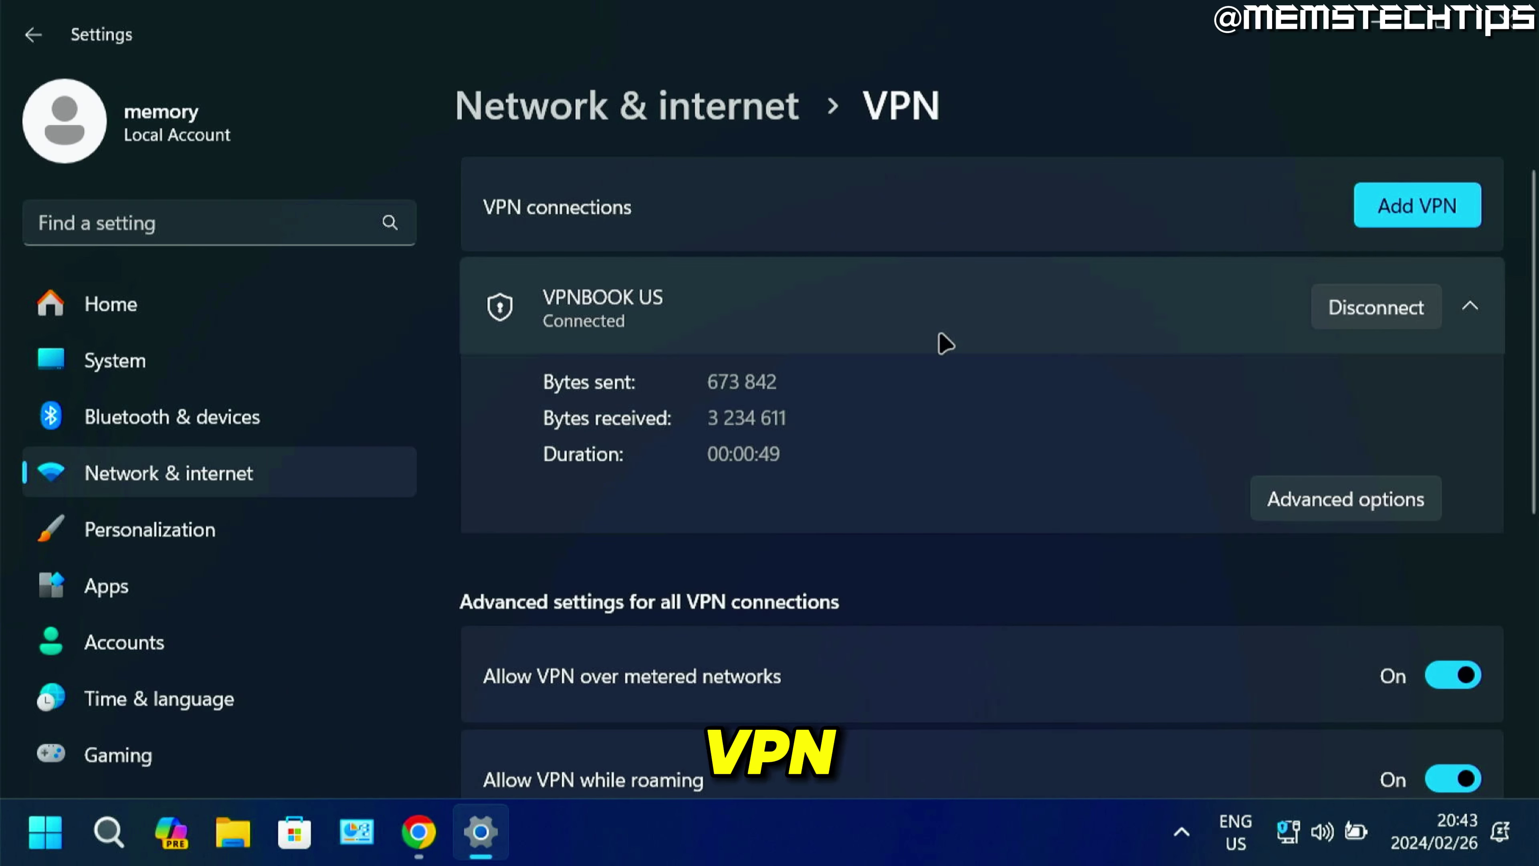
left_click(1367, 322)
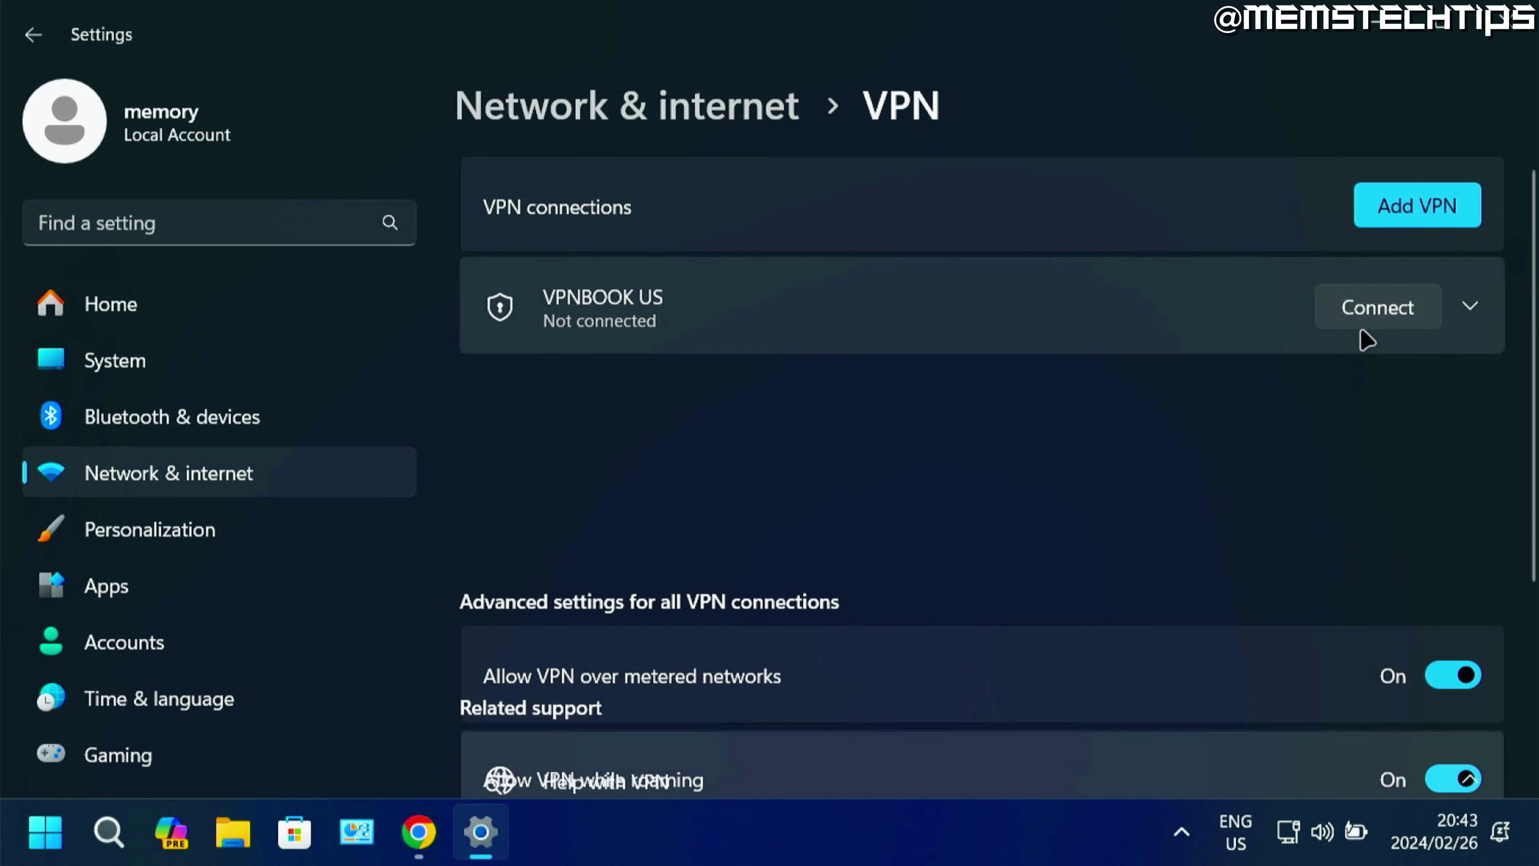
left_click(1034, 306)
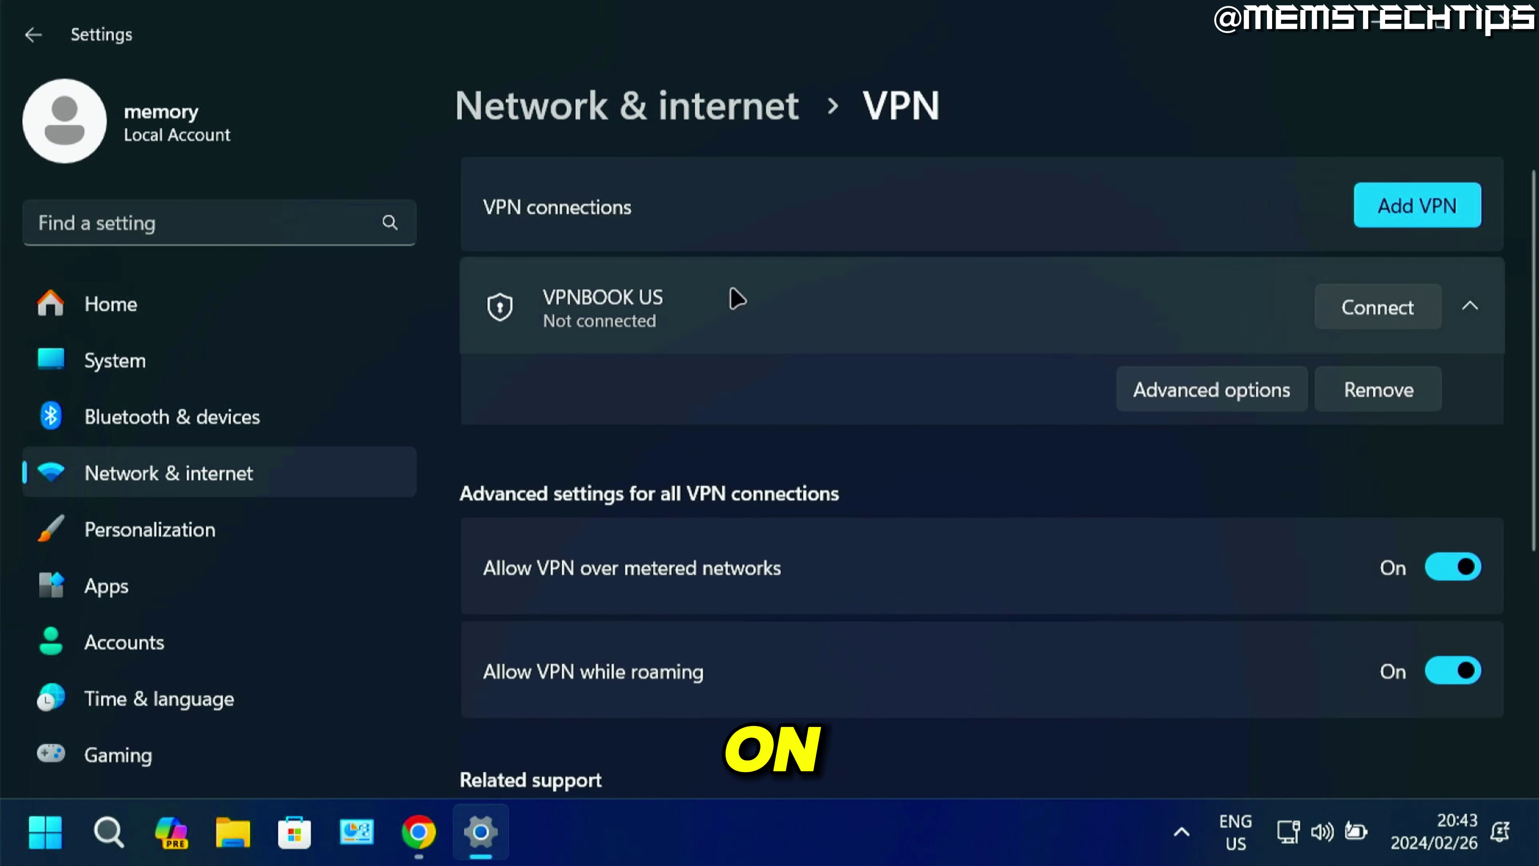
left_click(1230, 389)
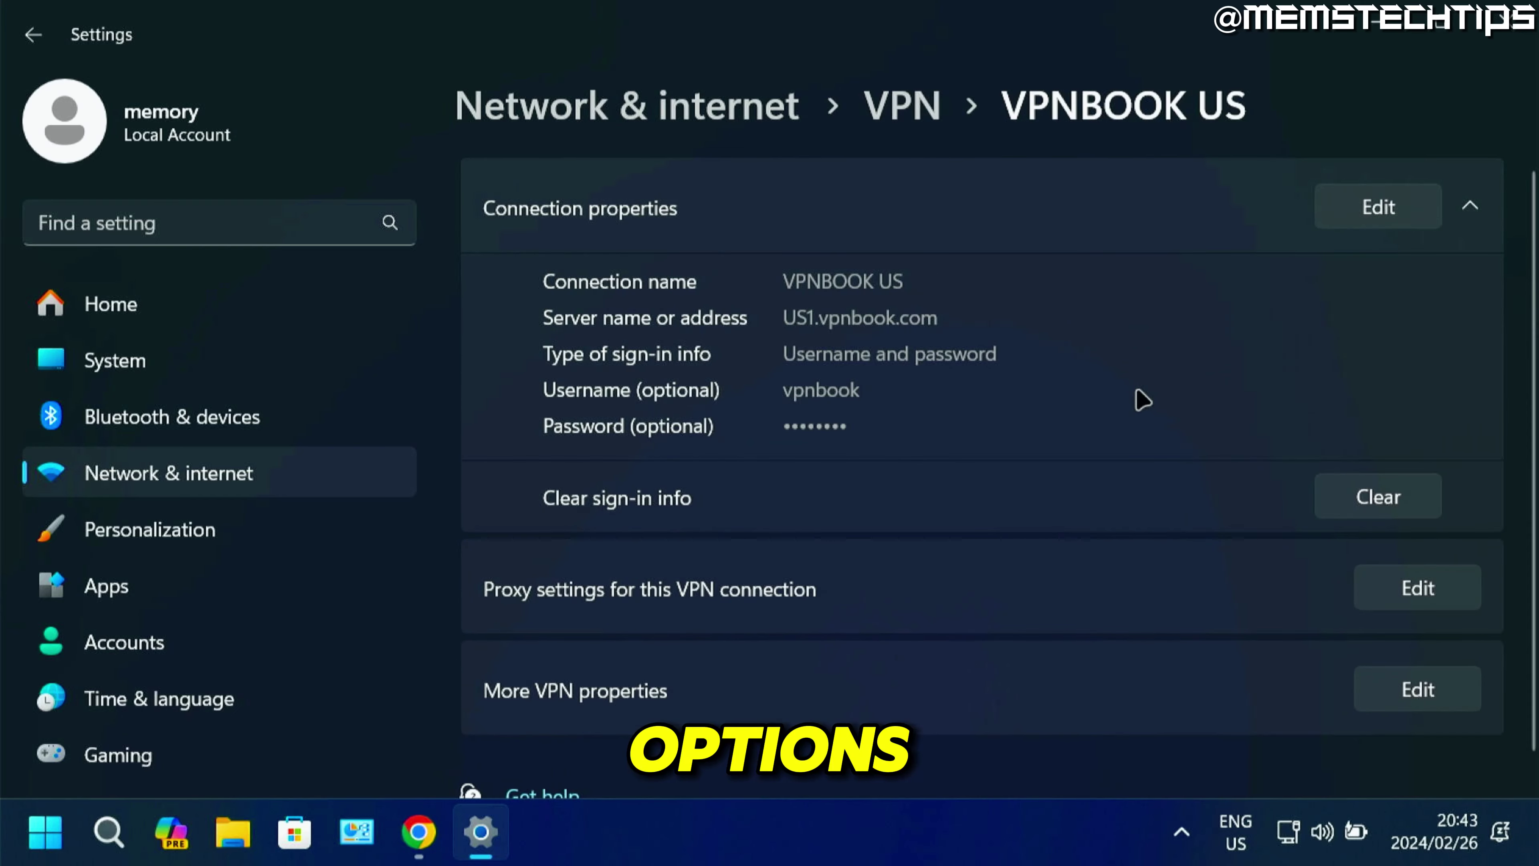
left_click(1379, 209)
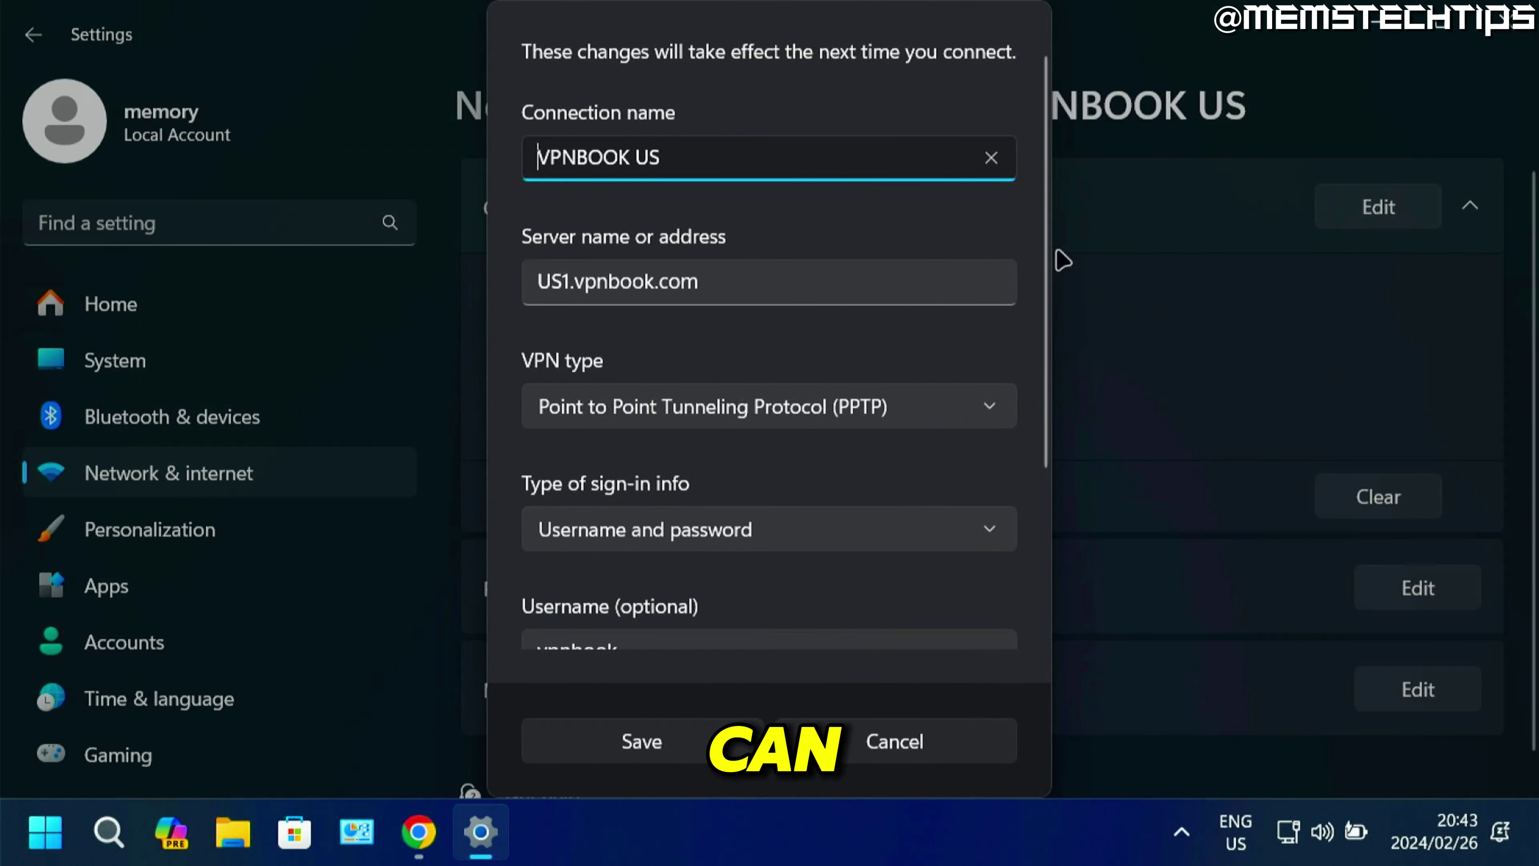
scroll(1048, 339, "down", 2)
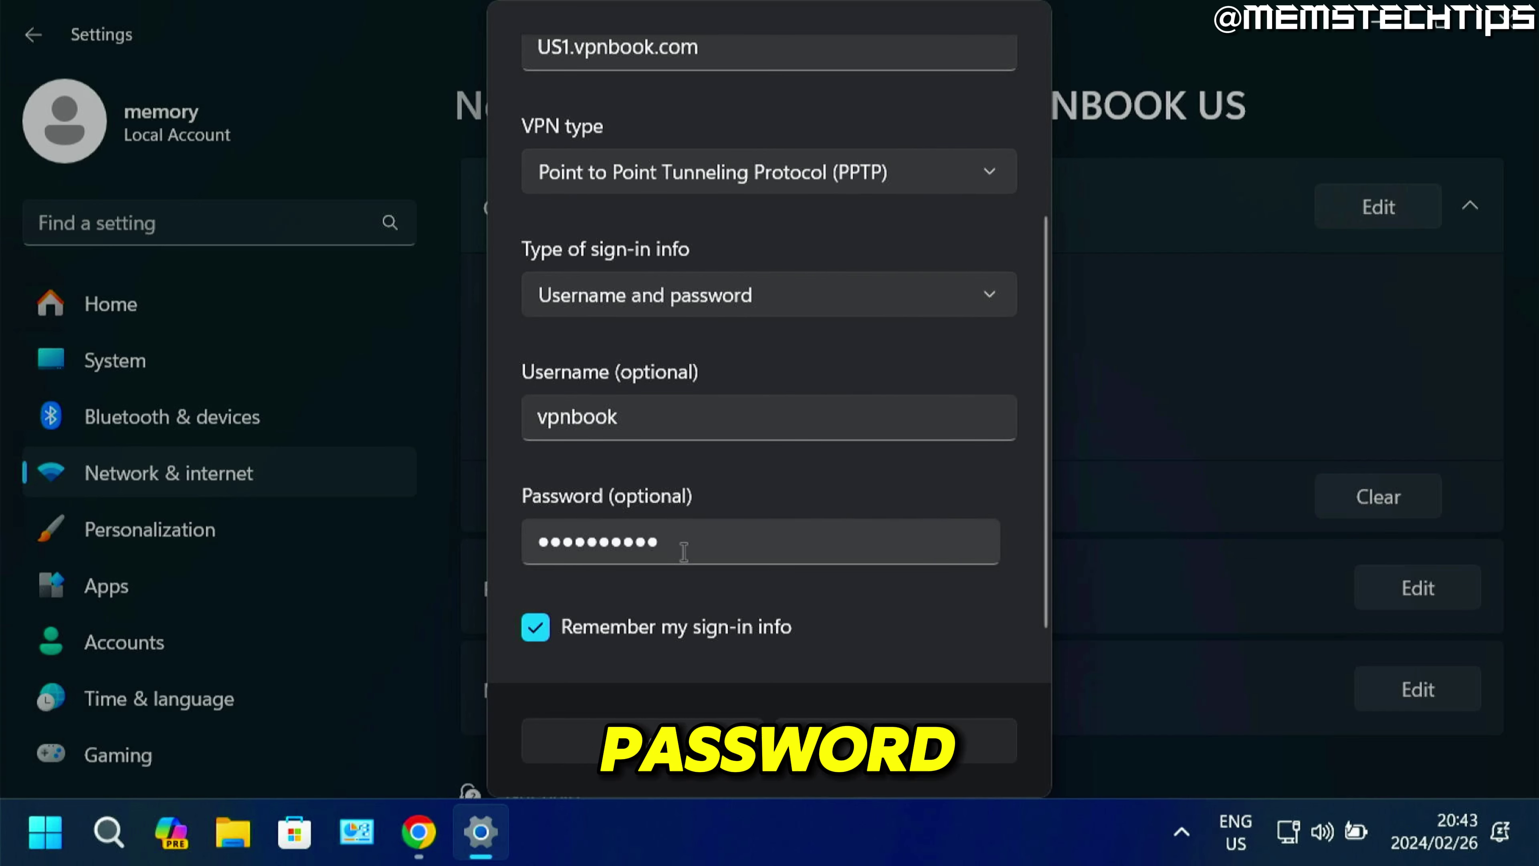
left_click(896, 750)
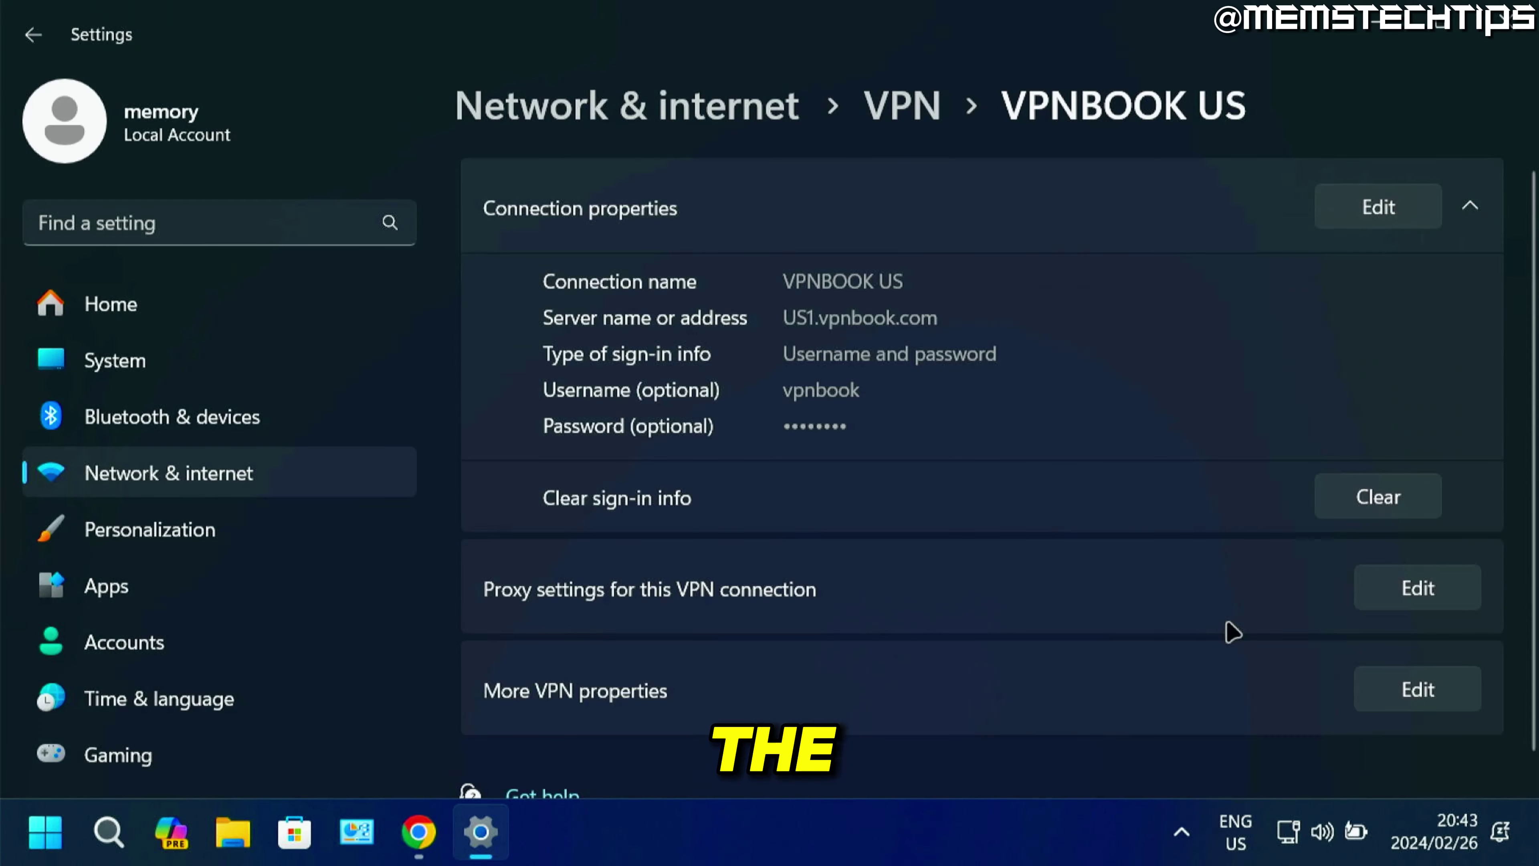
Glance at More VPN properties, then return to the VPN connections list.
scroll(1403, 398, "down", 1)
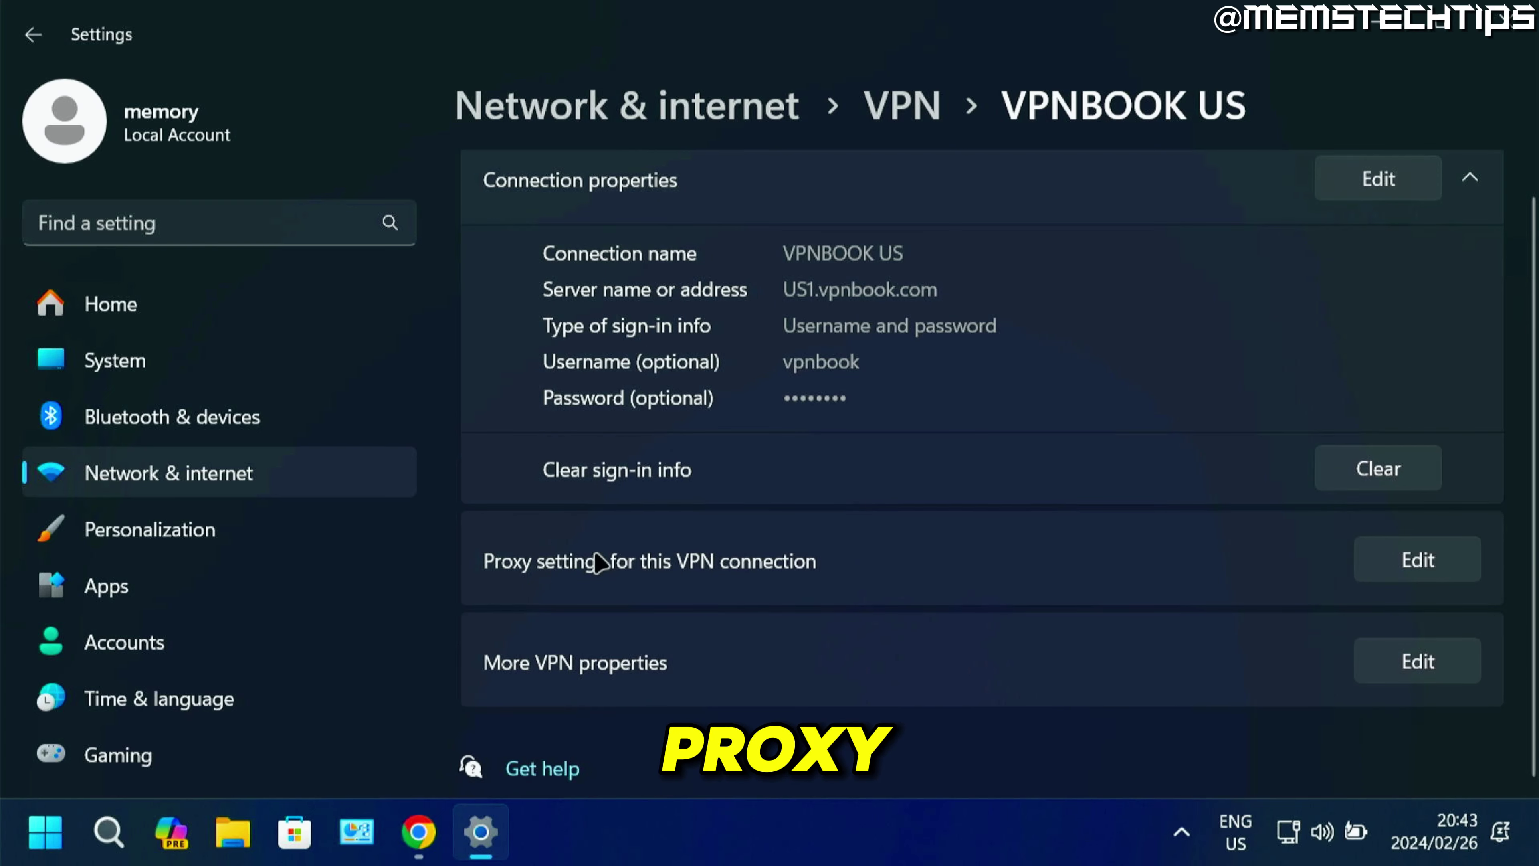
left_click(1395, 673)
key("Escape")
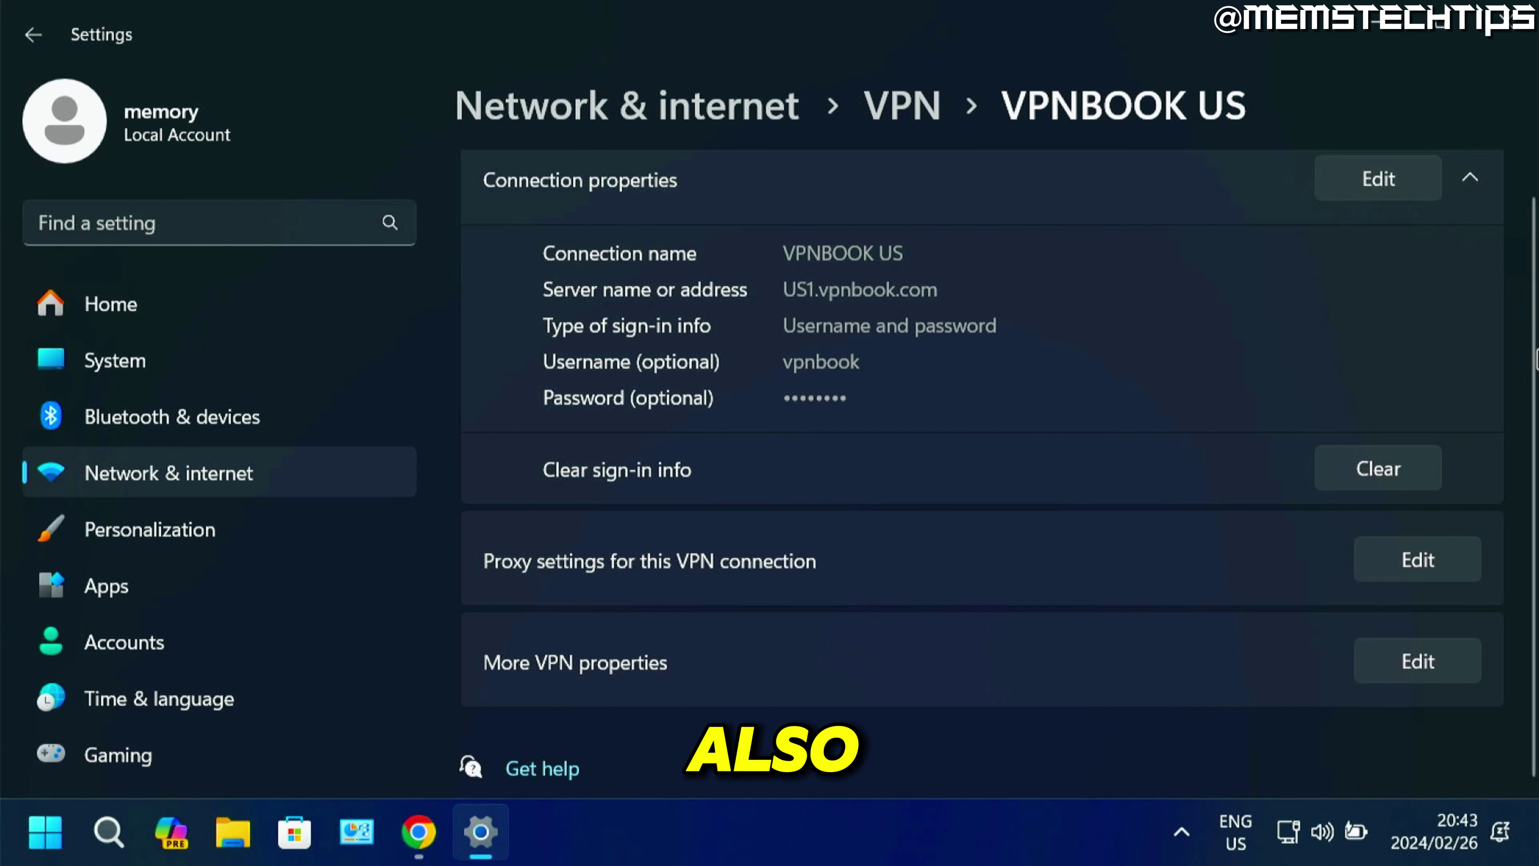
scroll(1220, 224, "up", 1)
left_click(894, 114)
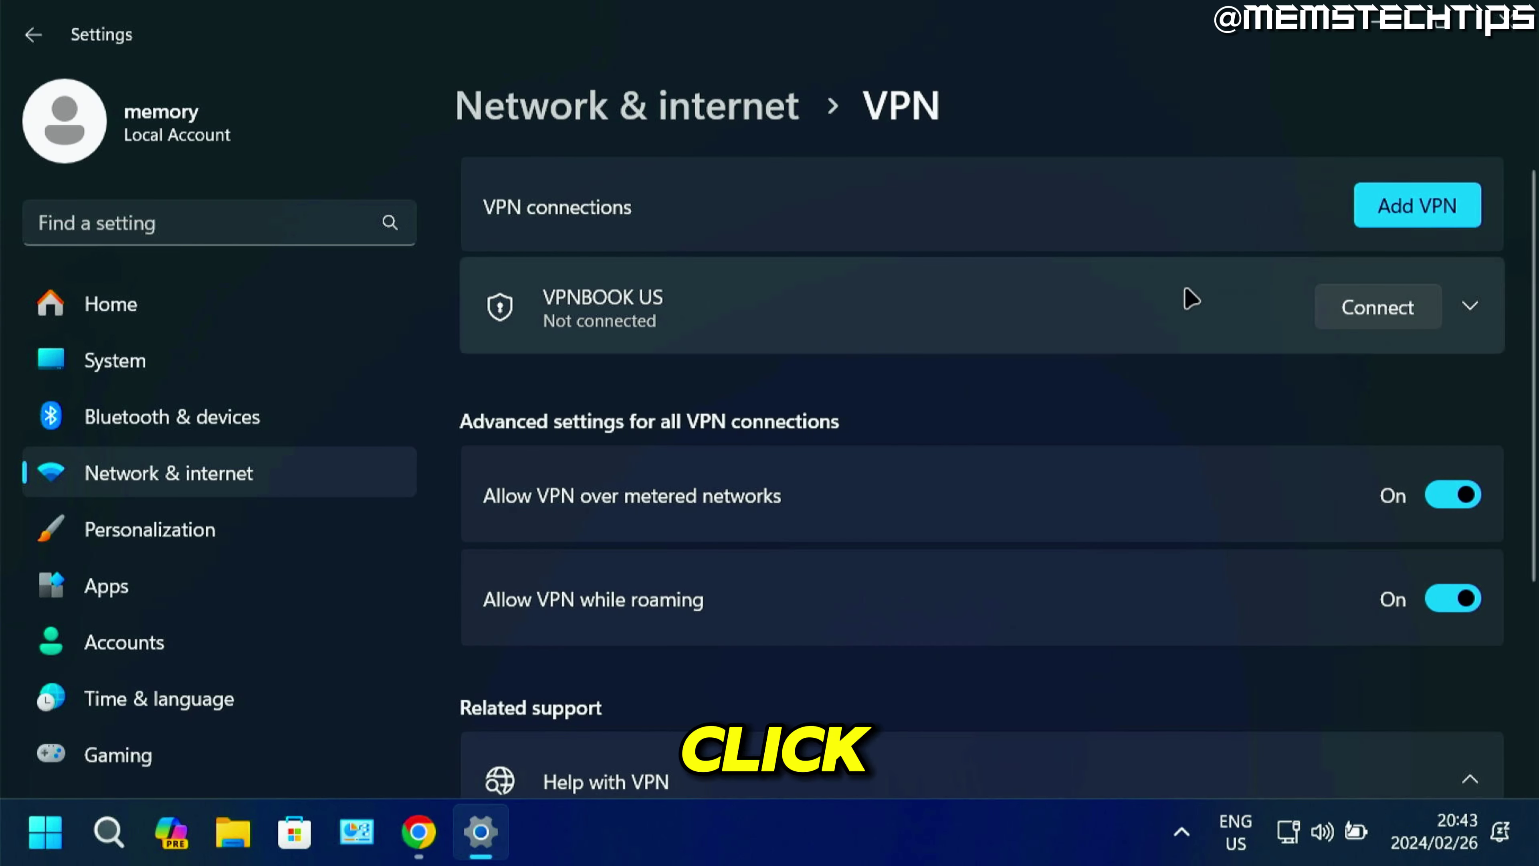
Remove VPNBOOK US and confirm the deletion.
left_click(1191, 298)
left_click(1399, 401)
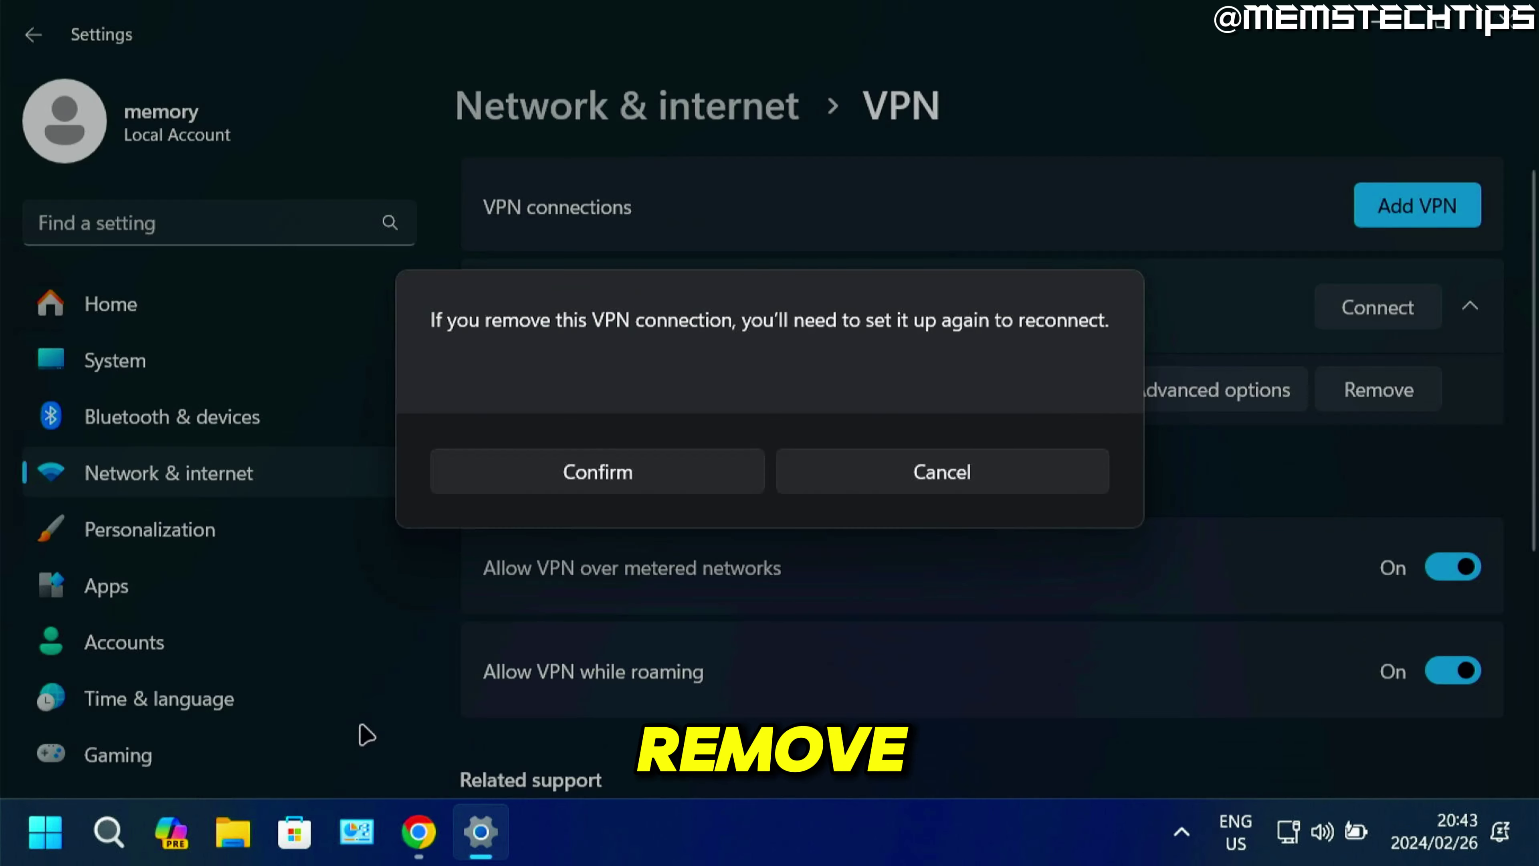
left_click(661, 491)
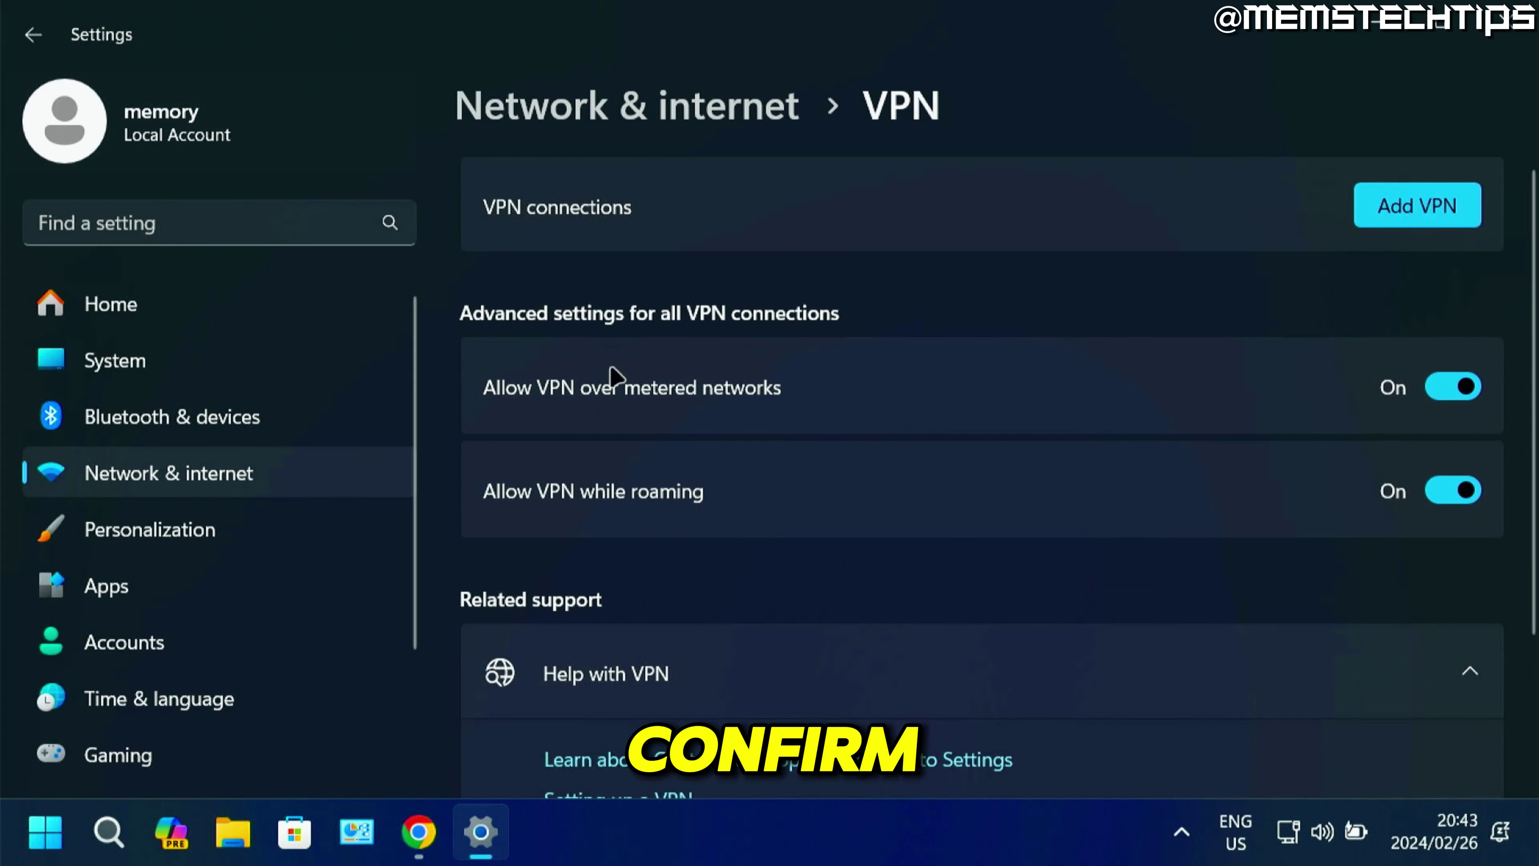